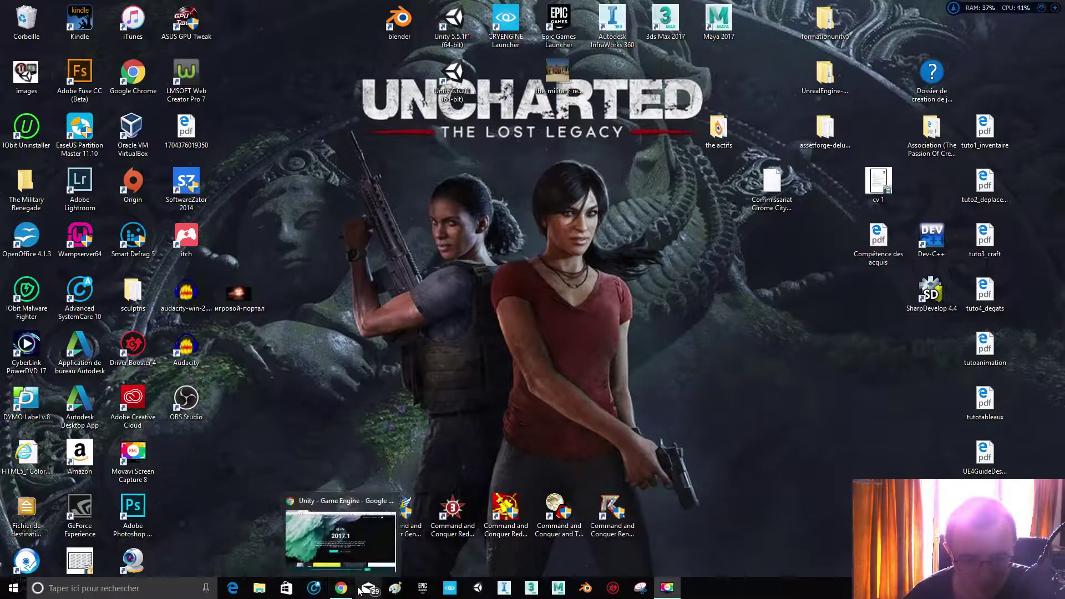
Open the Unity download page from the 2017.1 home page and review the Personal, Plus and Pro plans
left_click(341, 591)
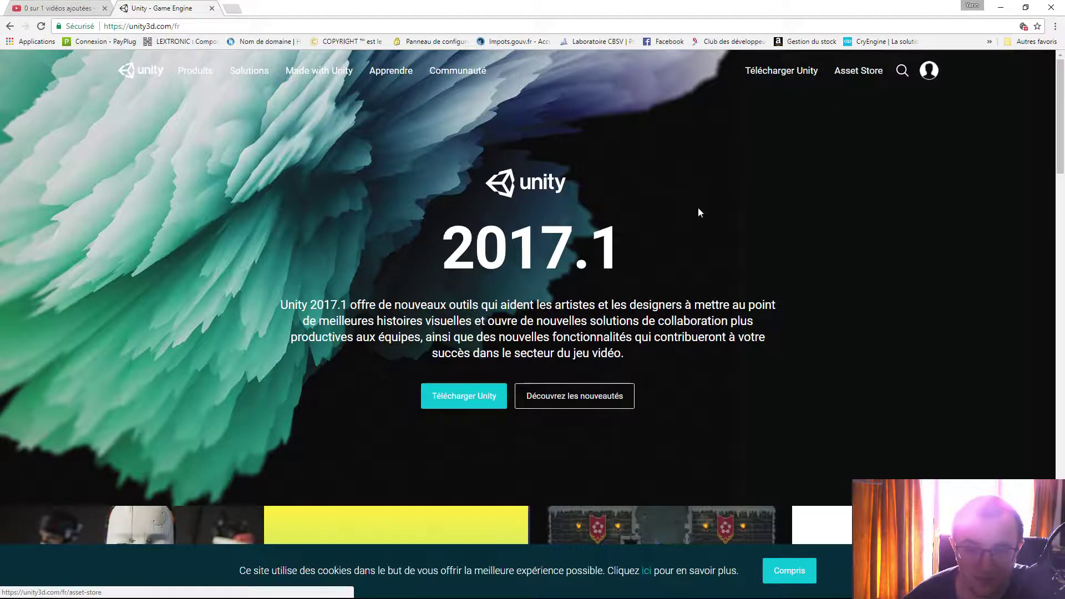
left_click(478, 397)
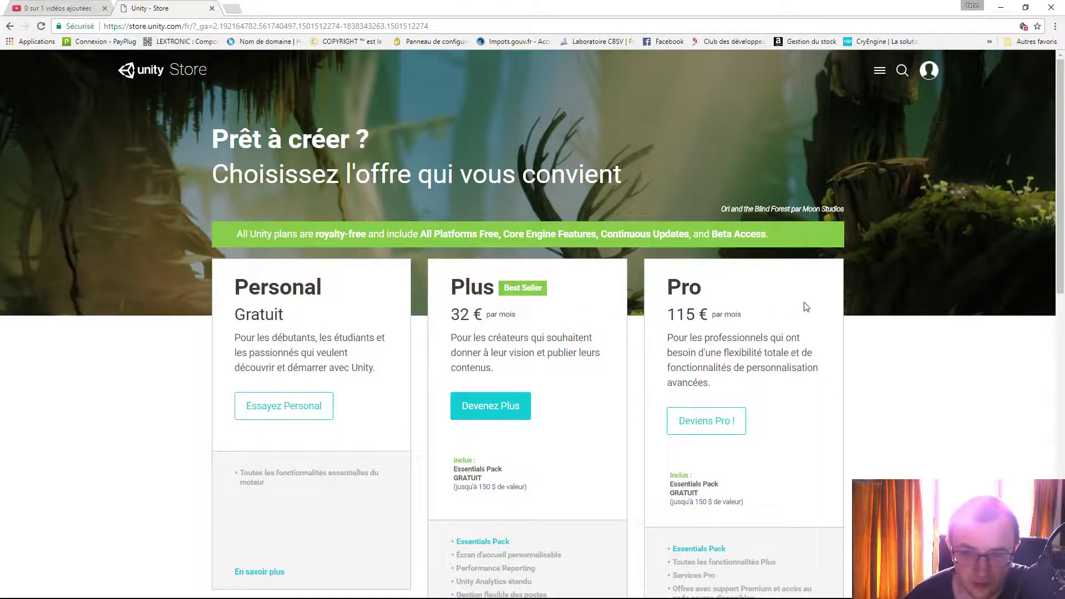
scroll(812, 306, "down", 3)
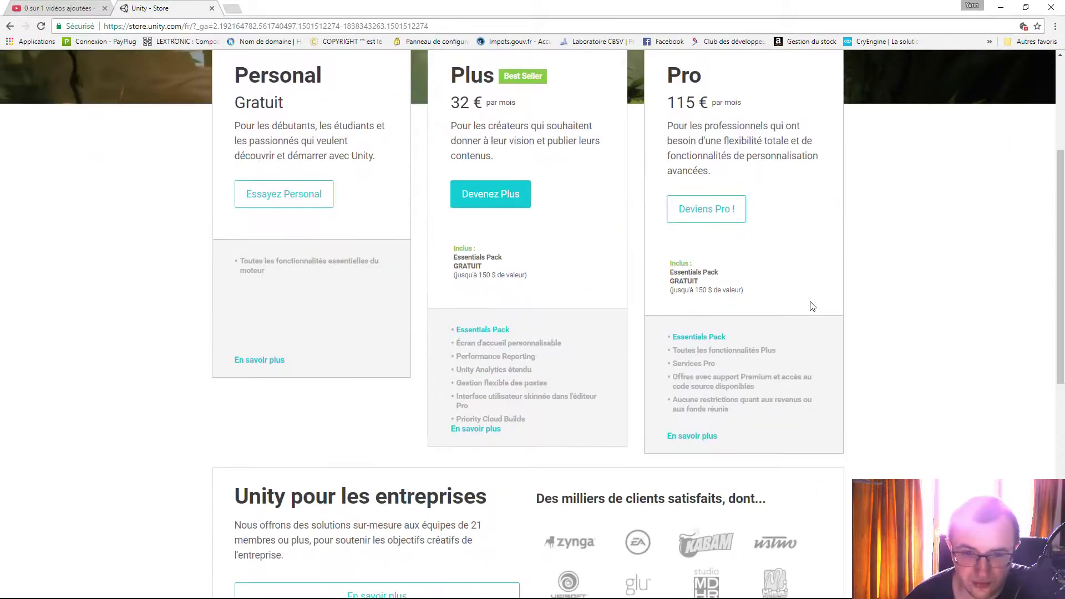
scroll(812, 306, "down", 1)
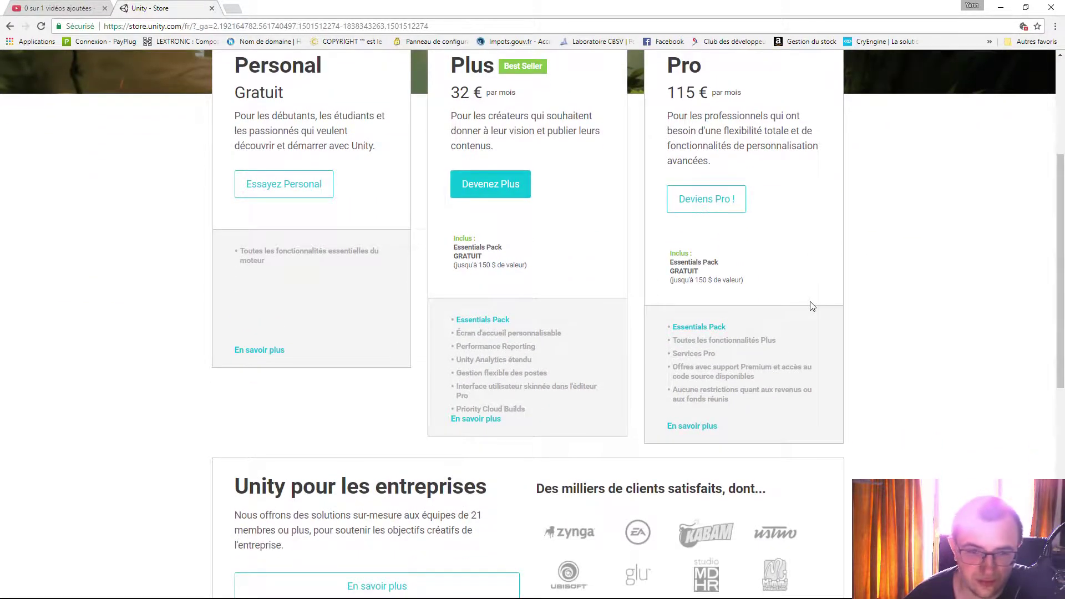
scroll(826, 298, "up", 1)
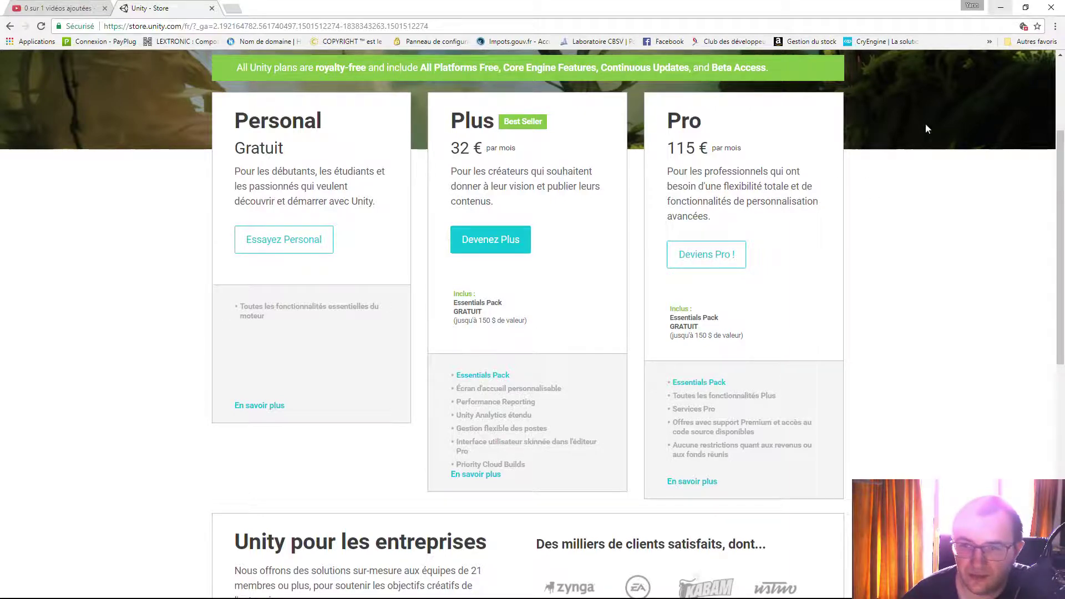
scroll(881, 217, "up", 3)
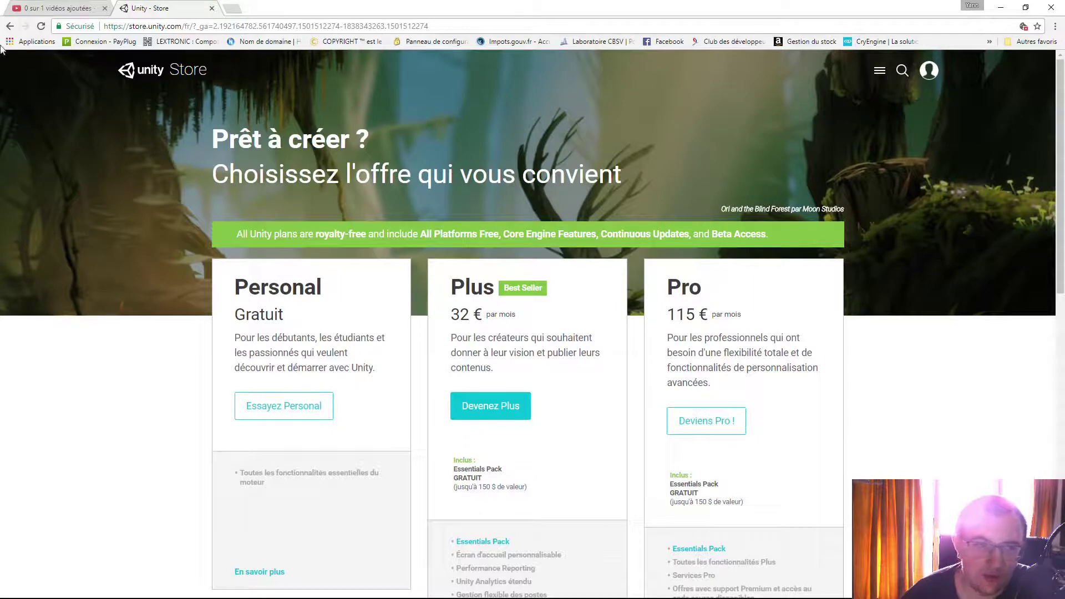
left_click(1001, 10)
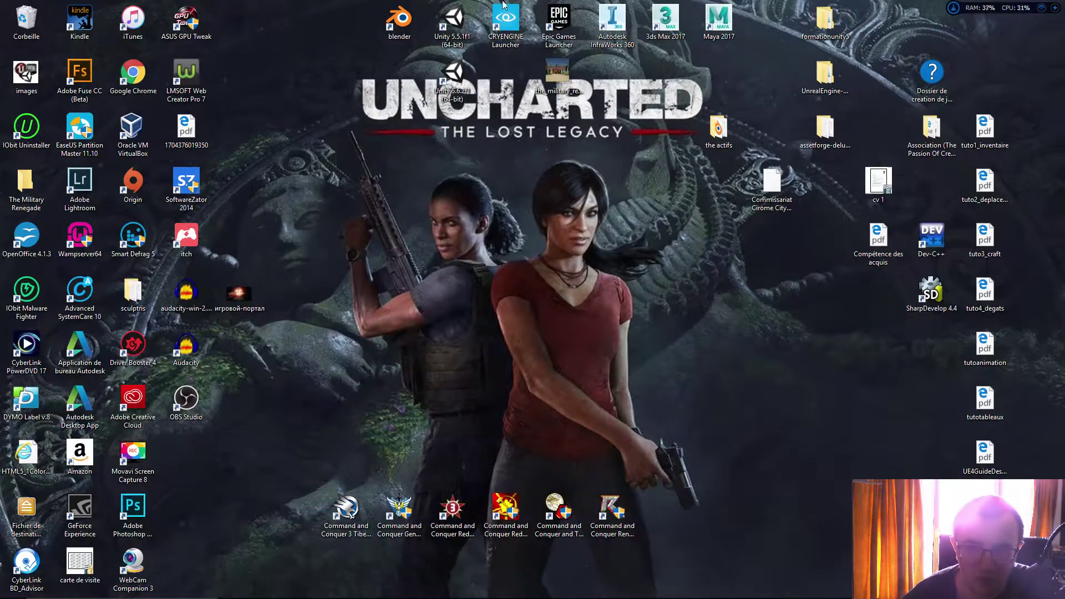
Launch Unity 5.6.2 and start a new 3D project named tutoriel
double_click(456, 75)
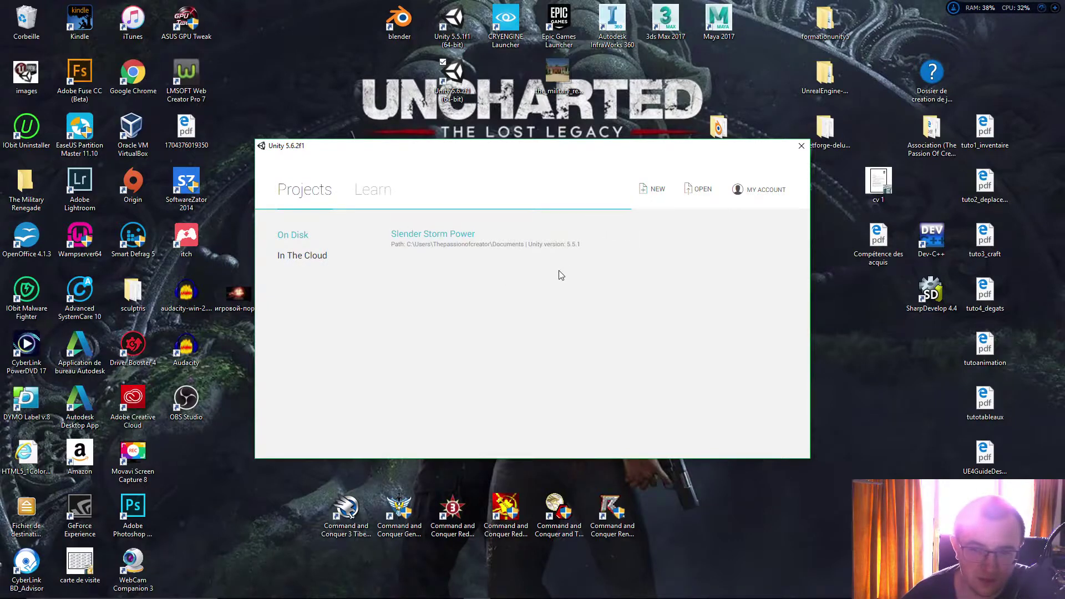
left_click(453, 269)
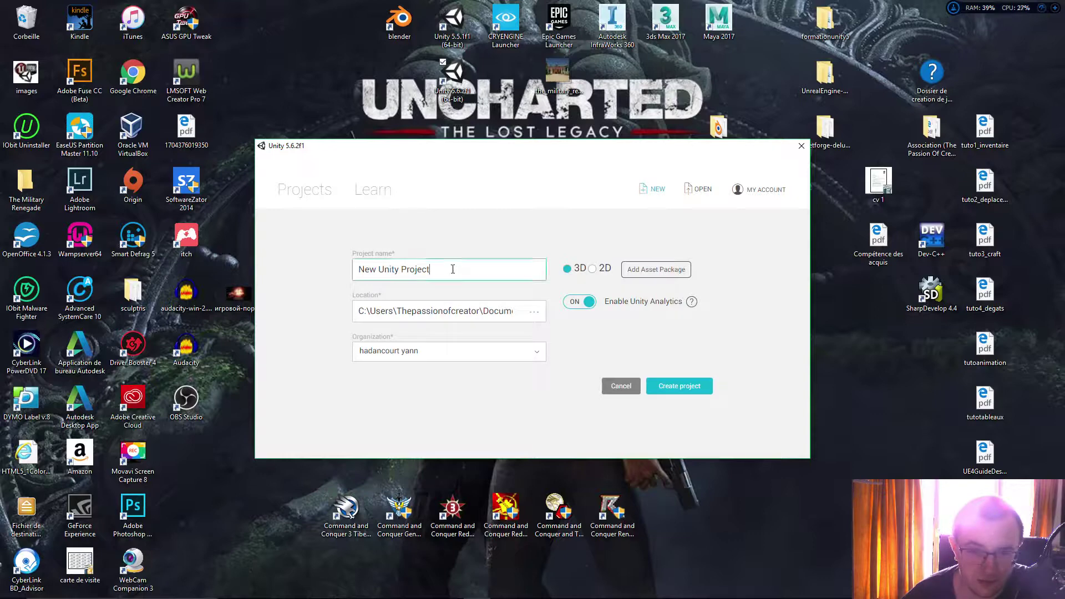
key("BackSpace")
key("BackSpace")
key("BackSpace")
key("BackSpace")
key("BackSpace")
key("BackSpace")
key("BackSpace")
key("BackSpace")
key("BackSpace")
key("BackSpace")
key("BackSpace")
key("BackSpace")
key("BackSpace")
key("BackSpace")
key("BackSpace")
key("BackSpace")
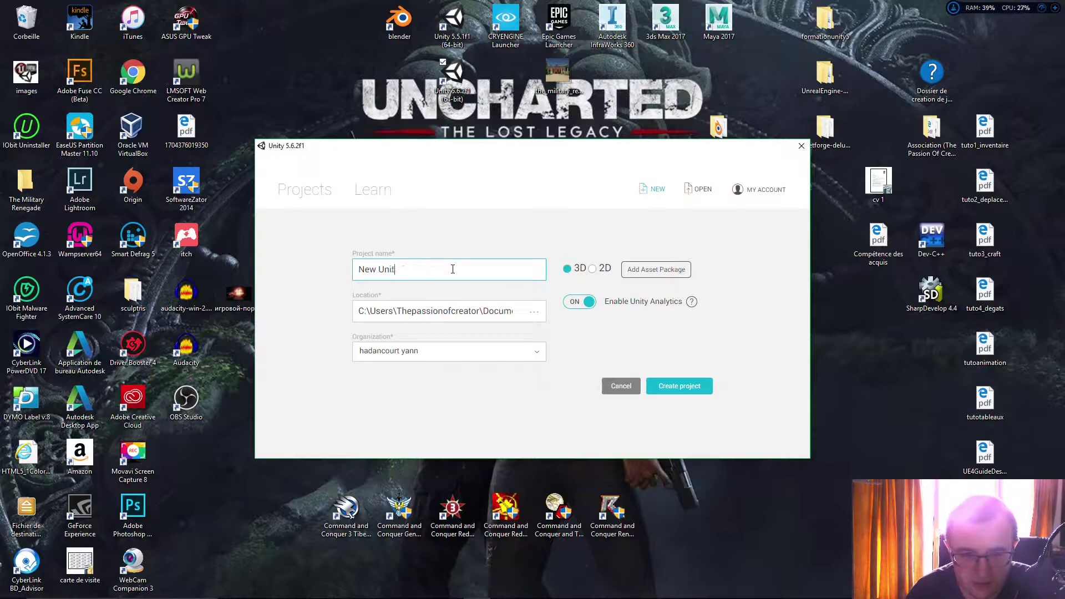
type("tuto")
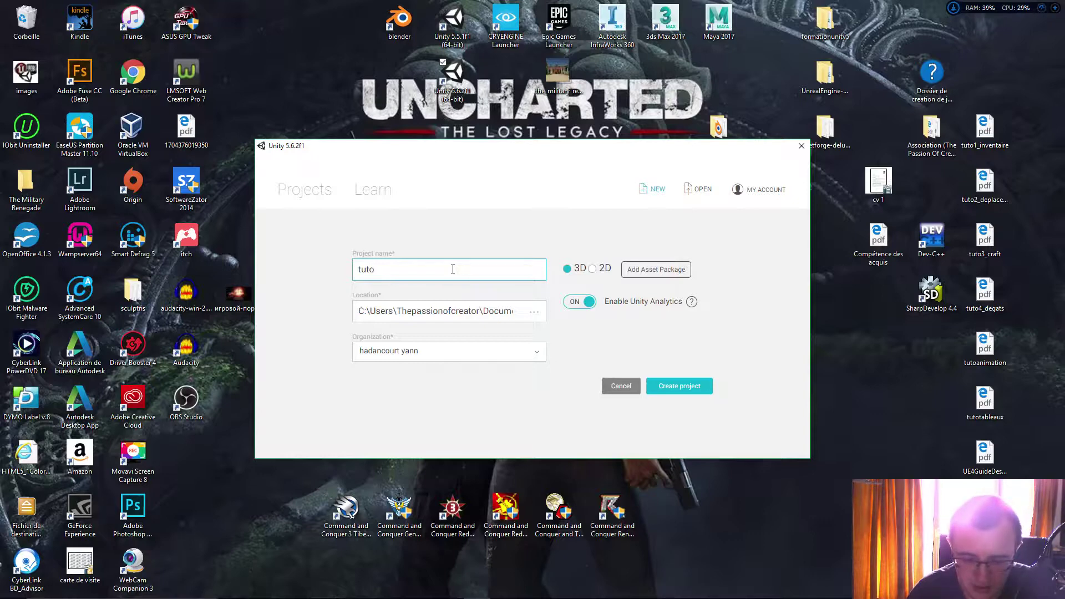
type("riel")
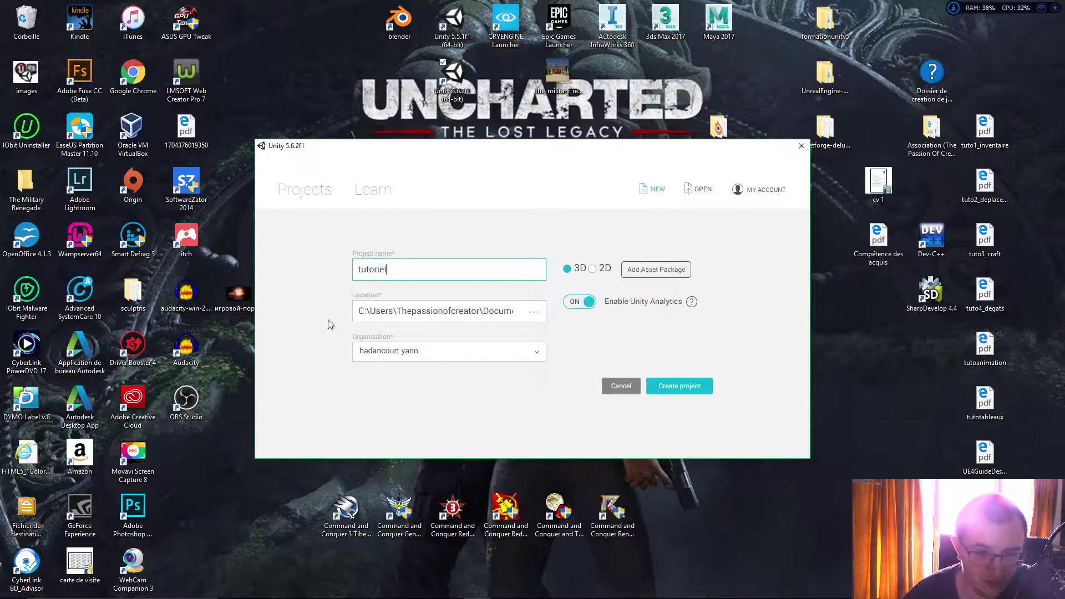
Add both Grass Game-Ready packages, both QS Materials Nature grass packs and Realistic HQ plant 01, and create the project
left_click(668, 273)
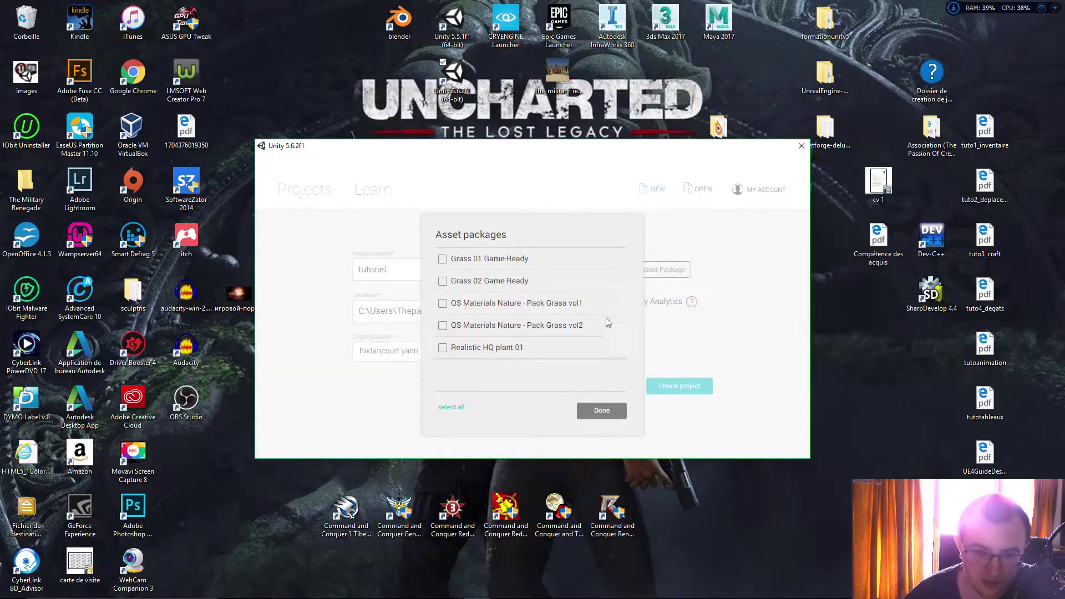
left_click(442, 258)
left_click(442, 281)
left_click(442, 303)
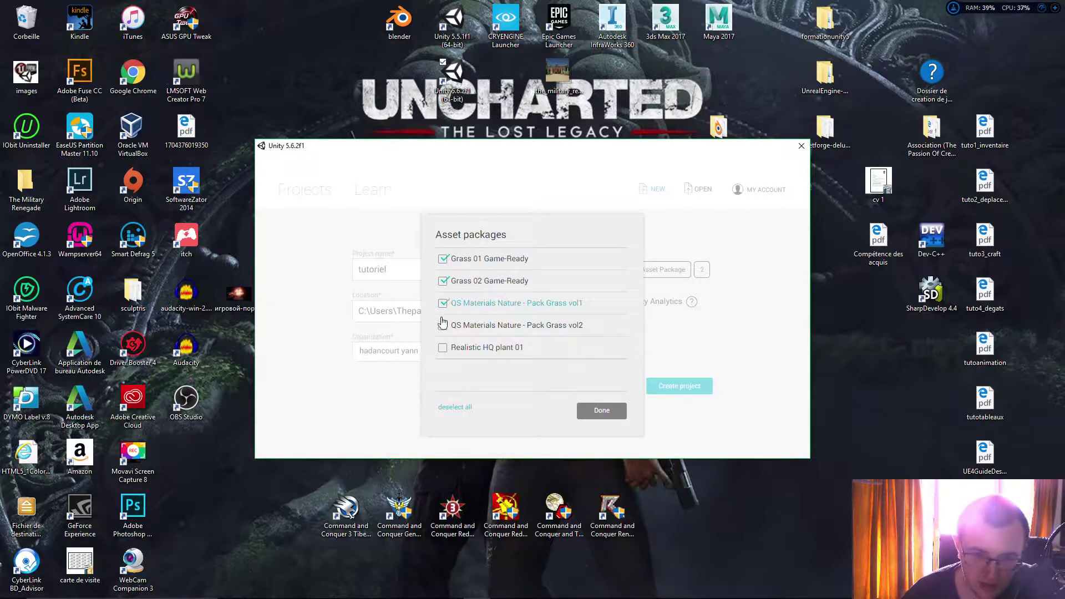
left_click(442, 326)
left_click(442, 347)
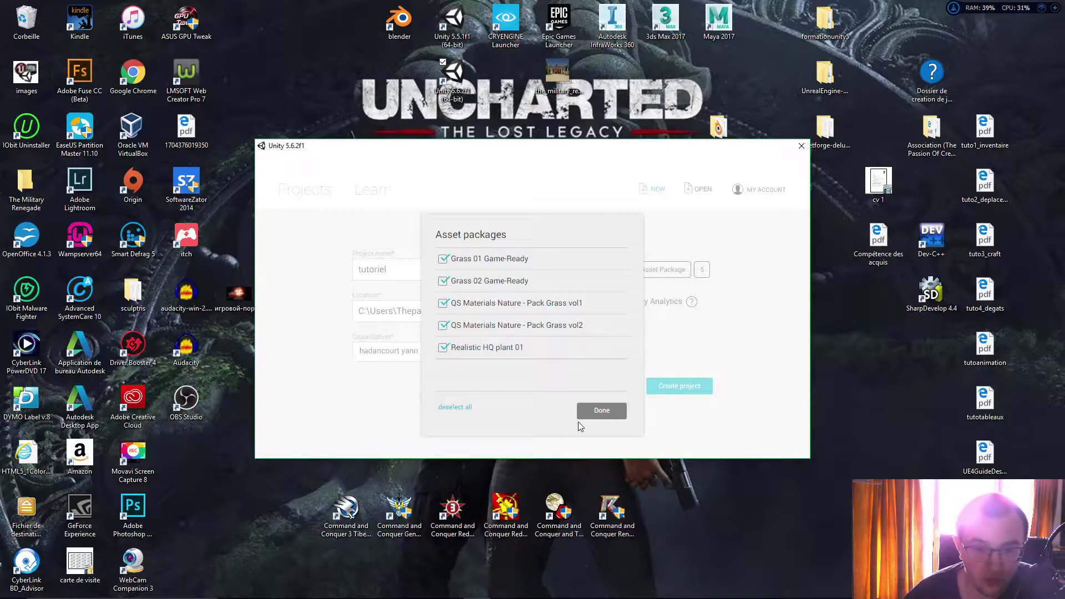
left_click(608, 413)
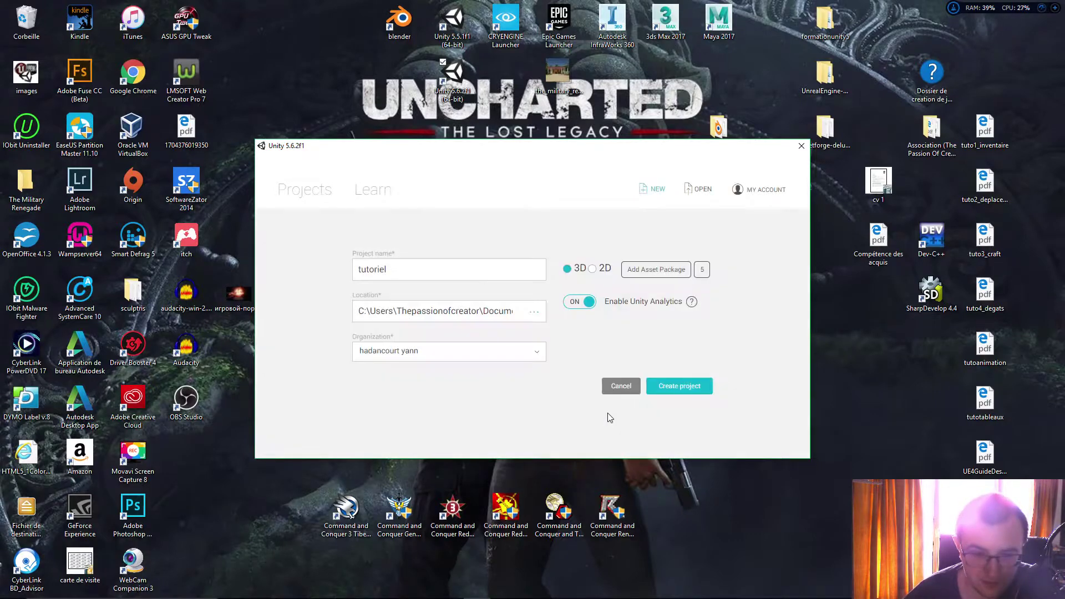
left_click(700, 388)
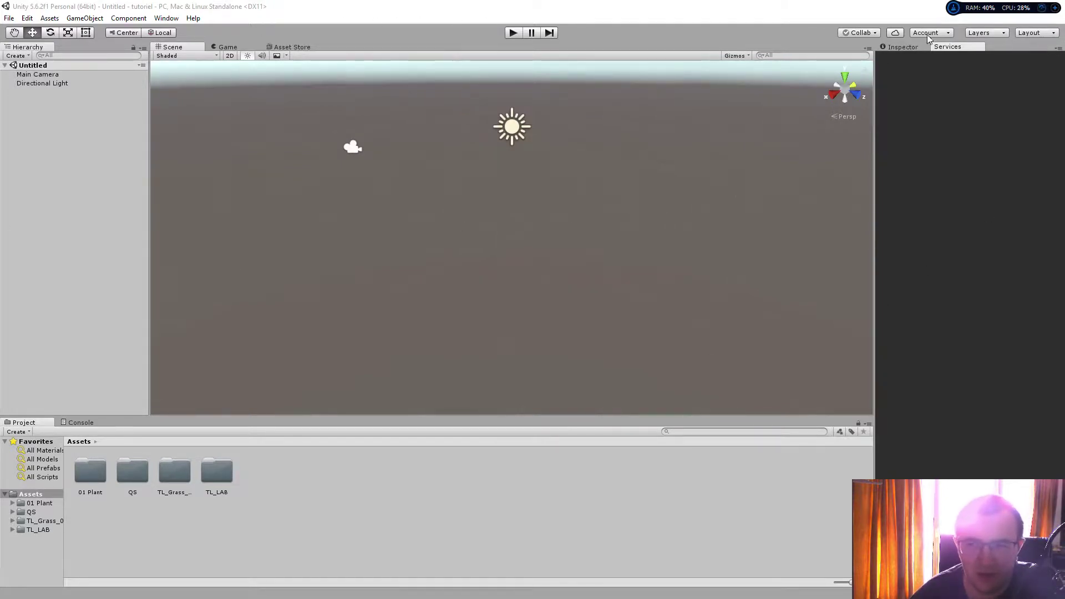
Look at the Inspector and Services, and pan around the scene with the Hand tool
left_click(910, 47)
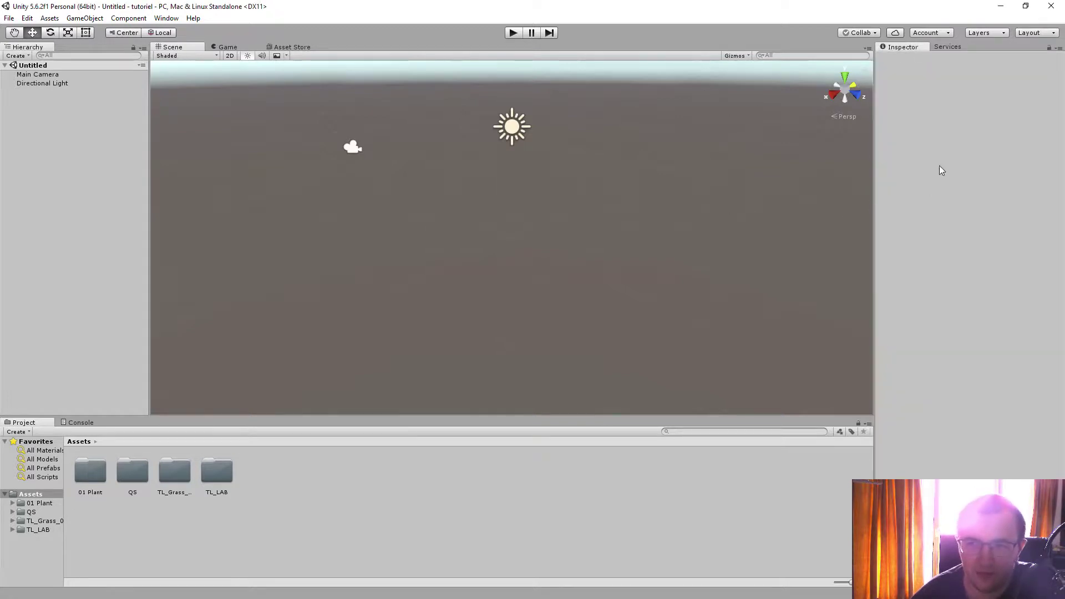
left_click(949, 48)
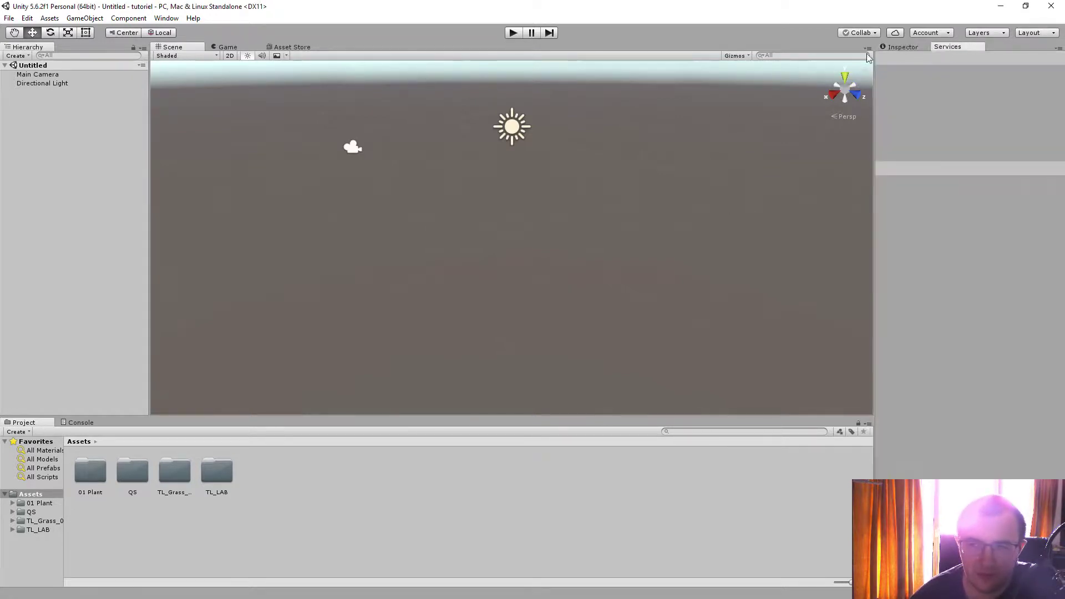
left_click(15, 36)
left_click_drag(487, 209, 599, 326)
left_click_drag(646, 150, 541, 187)
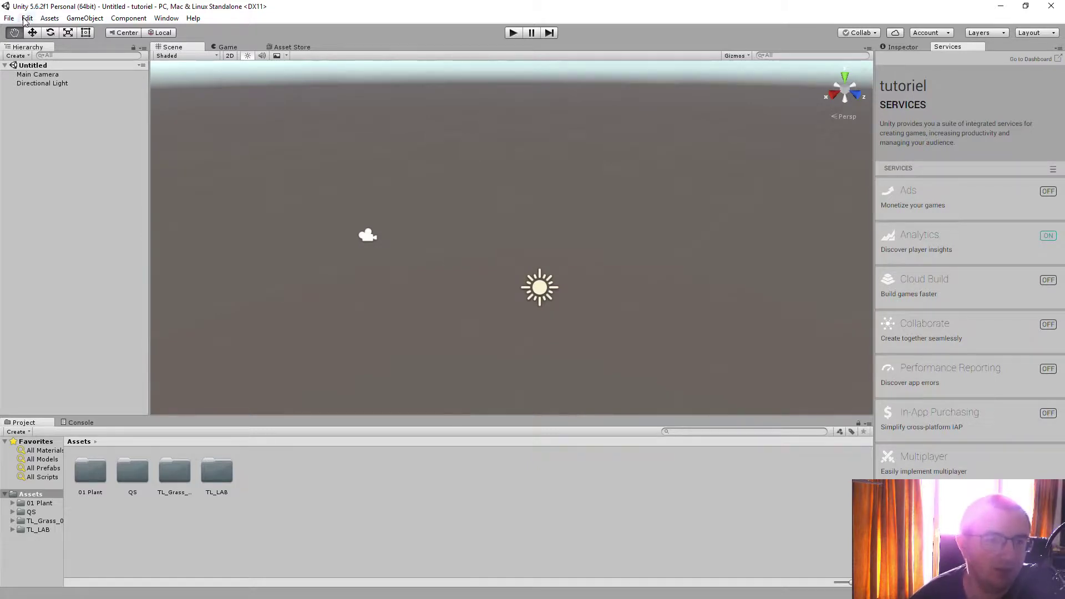
Move the Directional Light along its local X axis to about X -6.4, Y 3, Z -3.7
left_click(32, 33)
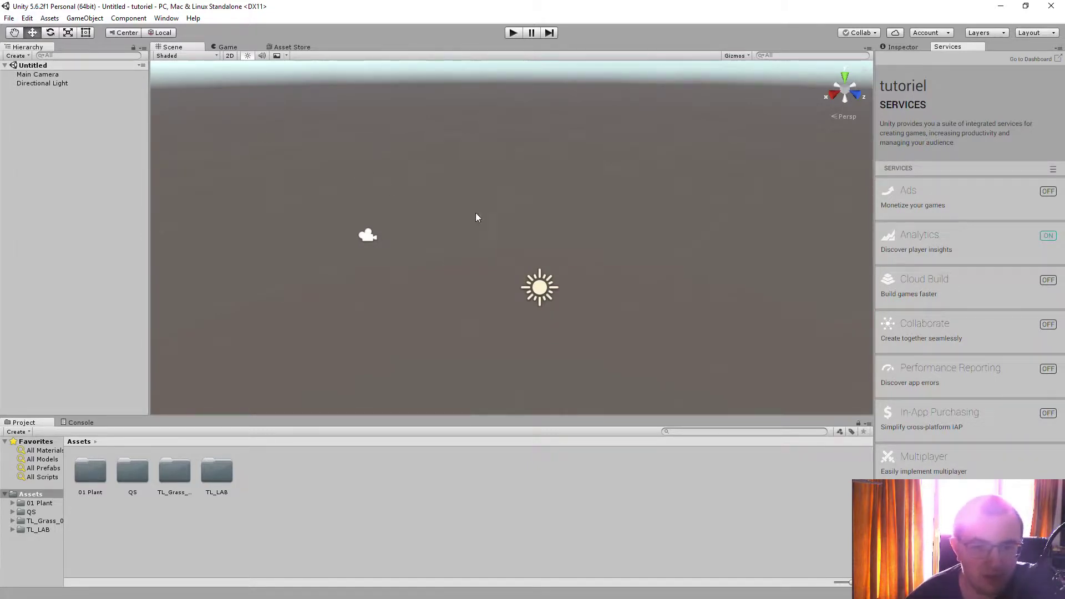
left_click(537, 288)
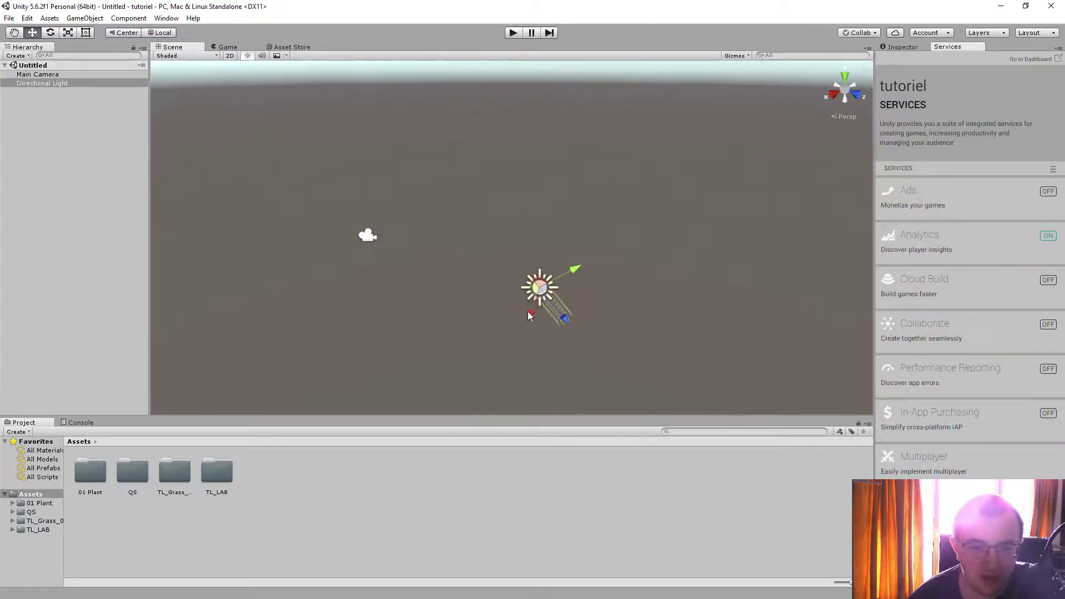
left_click_drag(530, 320, 595, 171)
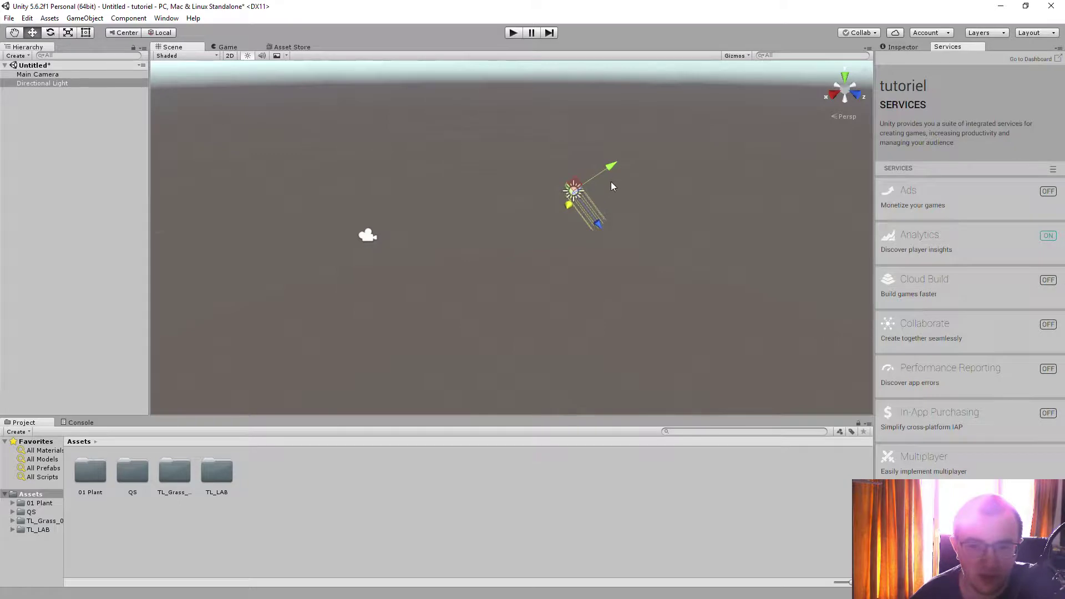
Try to rotate the Directional Light with the Rotate tool
left_click(50, 34)
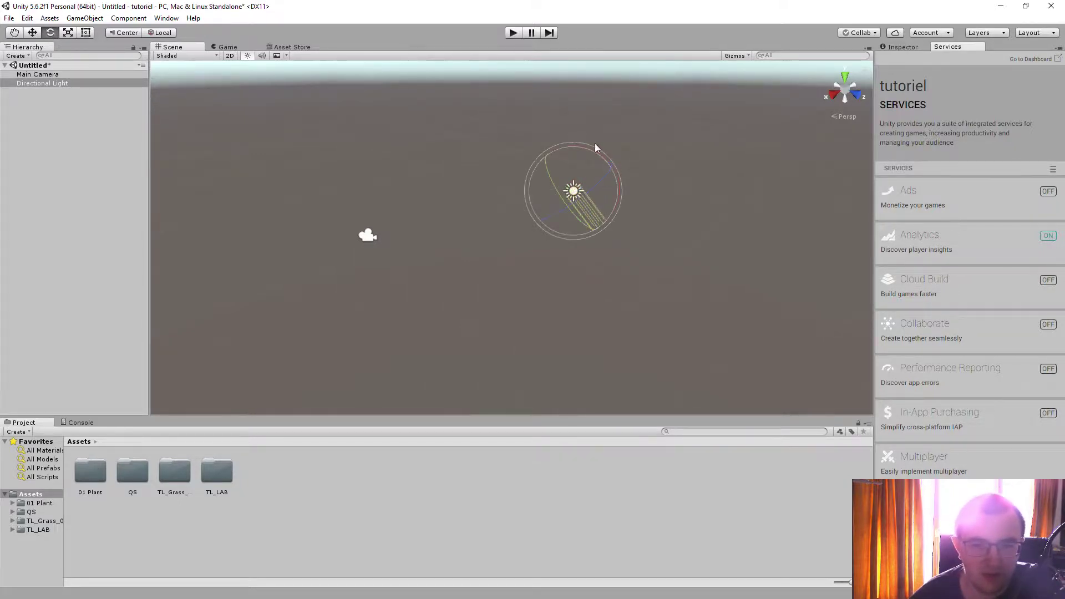
left_click_drag(488, 148, 546, 254)
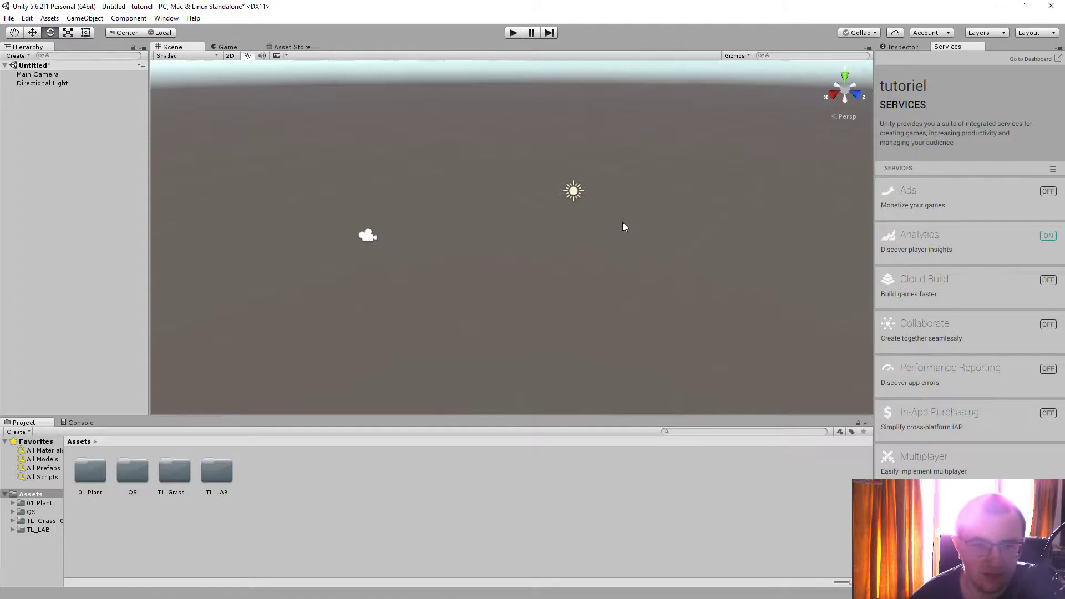
left_click(574, 192)
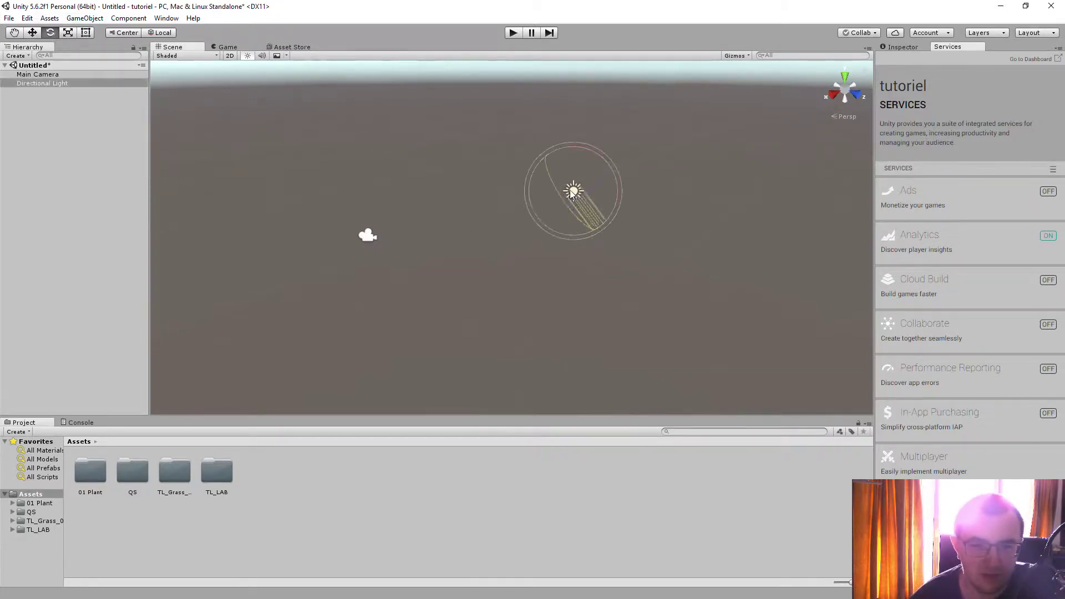
Scale the Directional Light to about X 3.0, Y 0.58, Z 1.93, and switch to the Rect tool
left_click(68, 33)
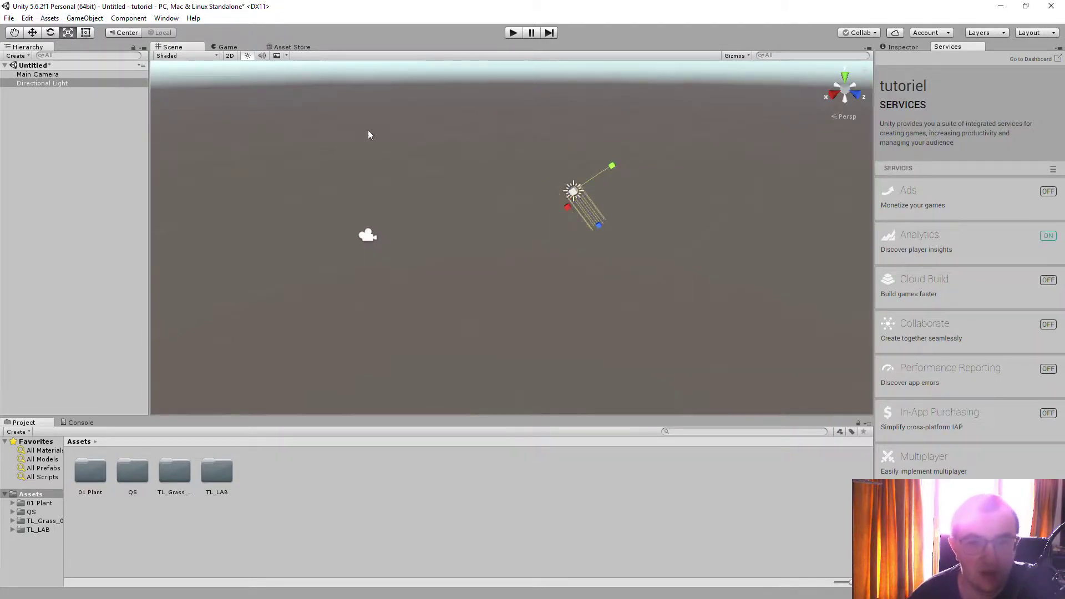
mouse_move(612, 170)
left_mouse_down()
mouse_move(647, 138)
mouse_move(613, 166)
left_mouse_up()
left_click_drag(601, 230, 621, 247)
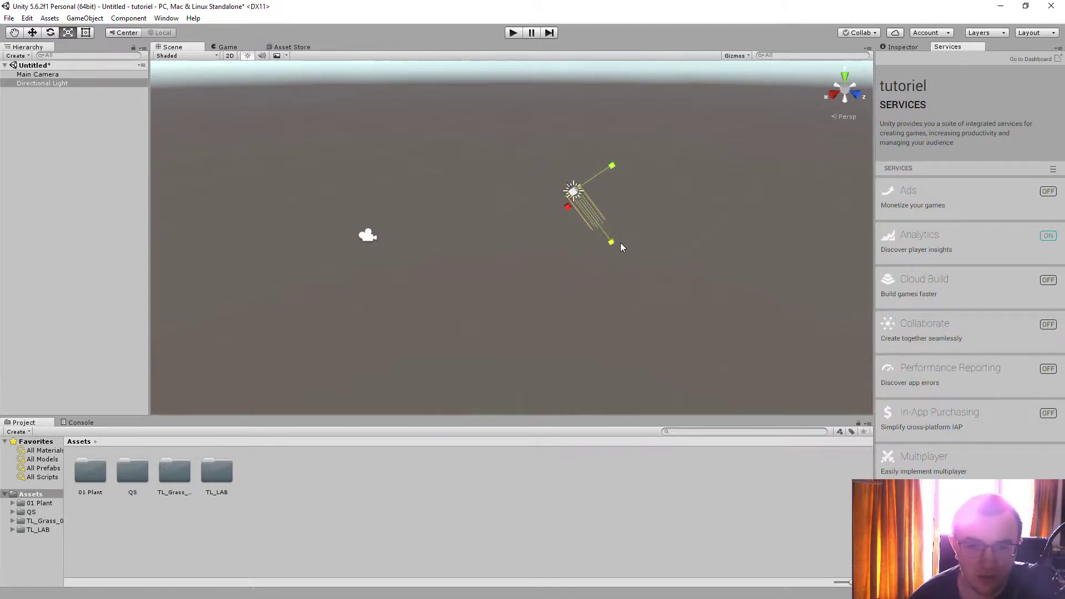
left_click_drag(571, 210, 543, 231)
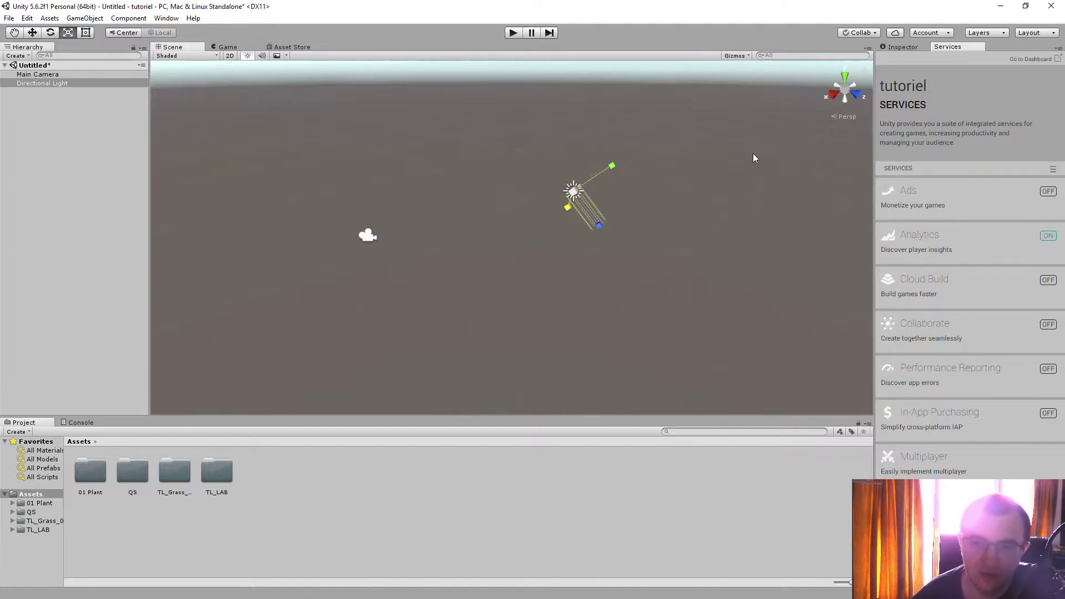
left_click(85, 32)
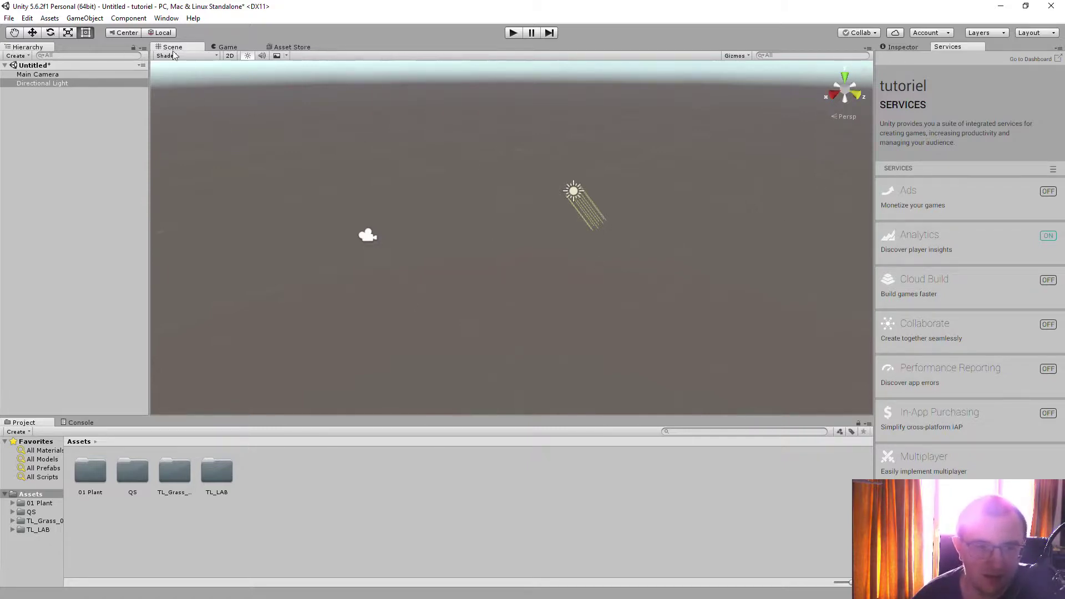
Run and stop the scene in the Game view, and show the Directional Light's properties in the Inspector
left_click(236, 49)
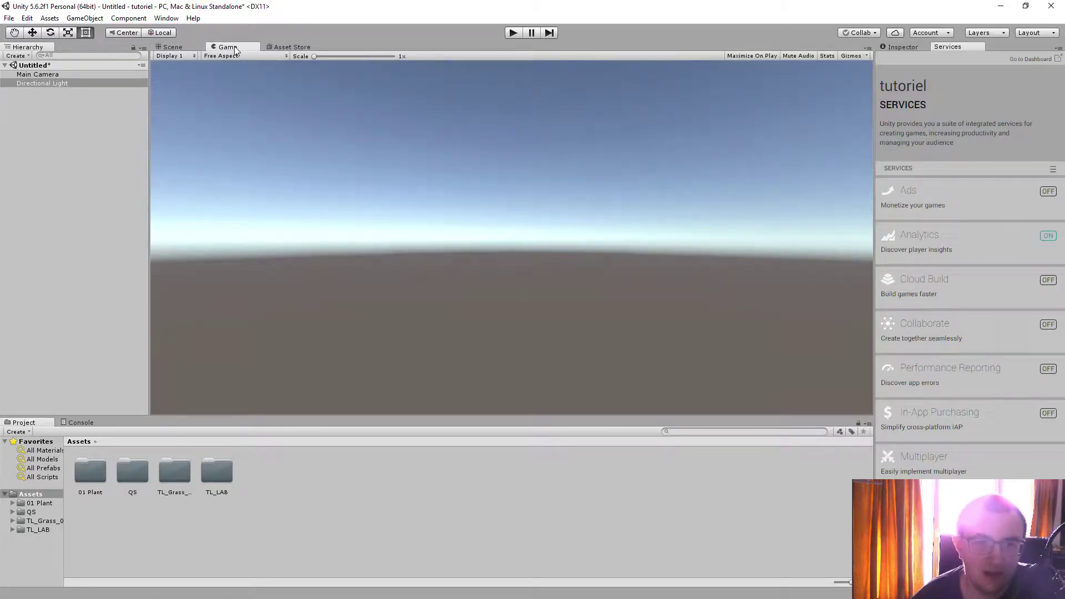
left_click(173, 47)
left_click(240, 47)
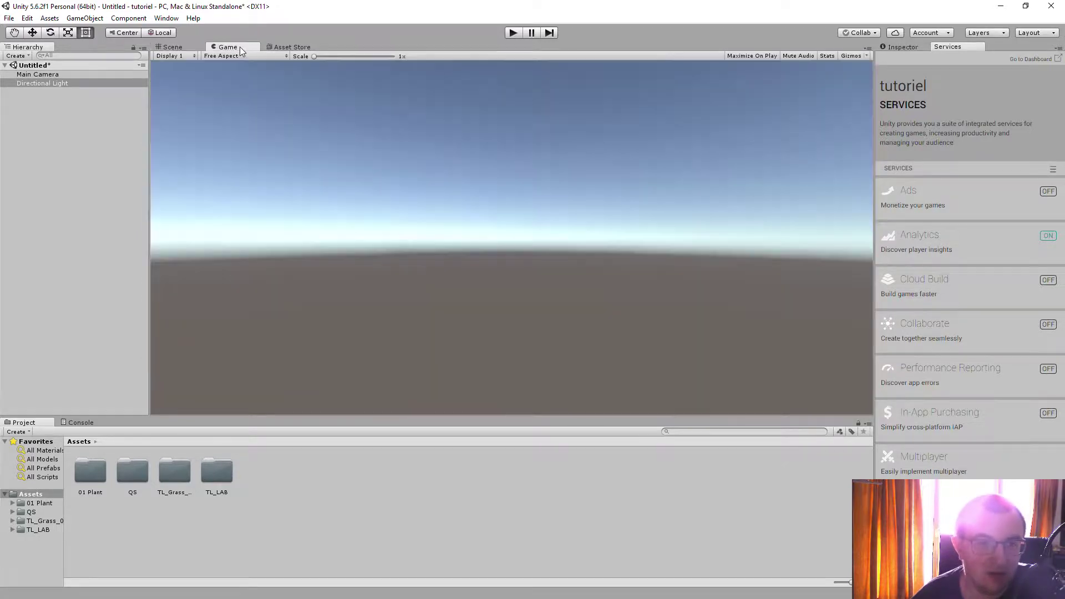
left_click(512, 33)
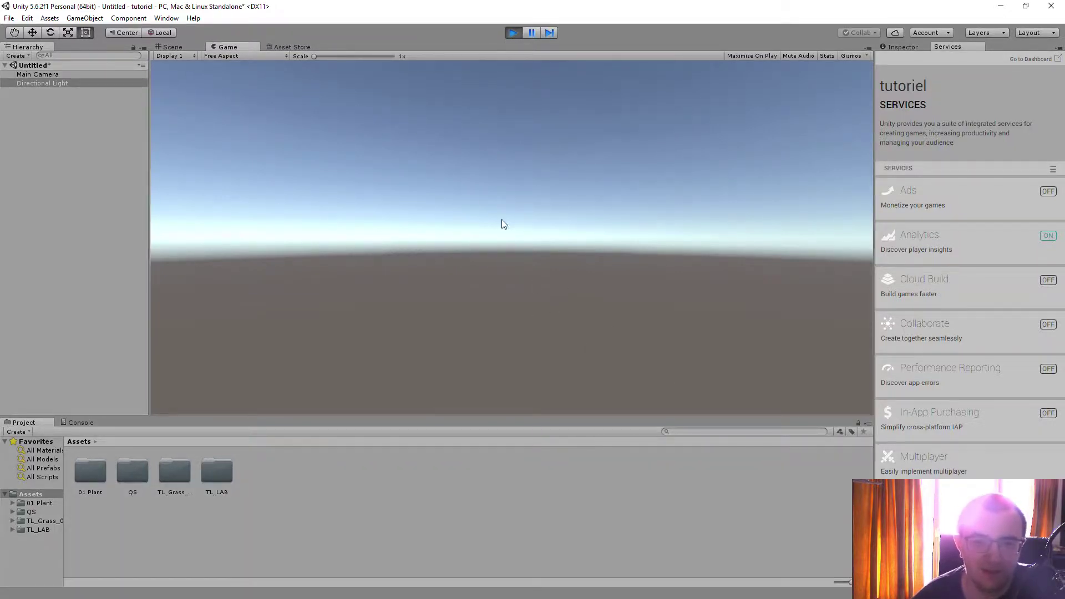
left_click(513, 33)
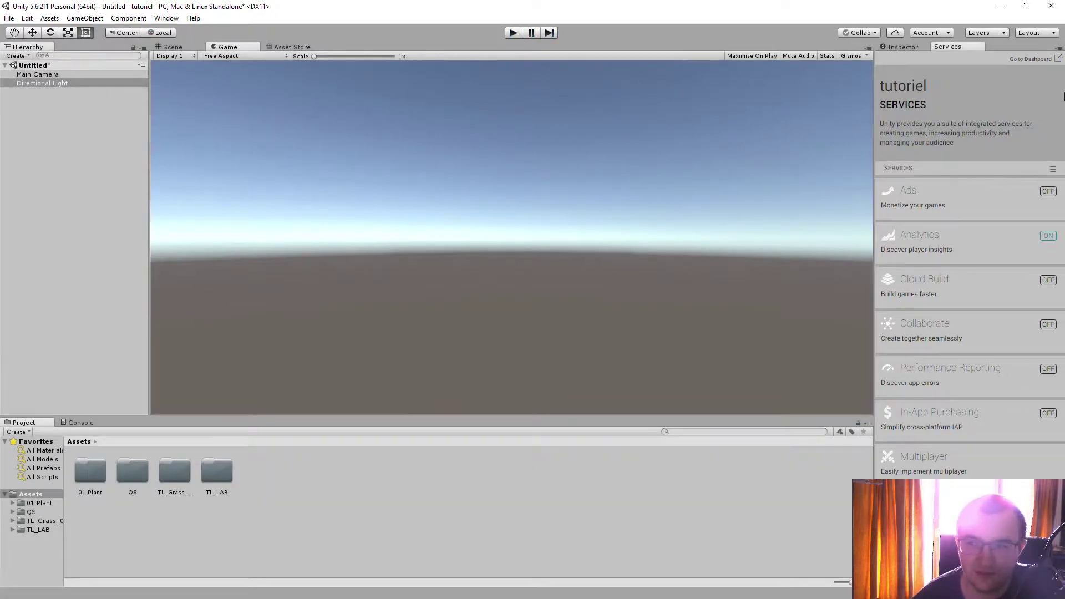
left_click(898, 47)
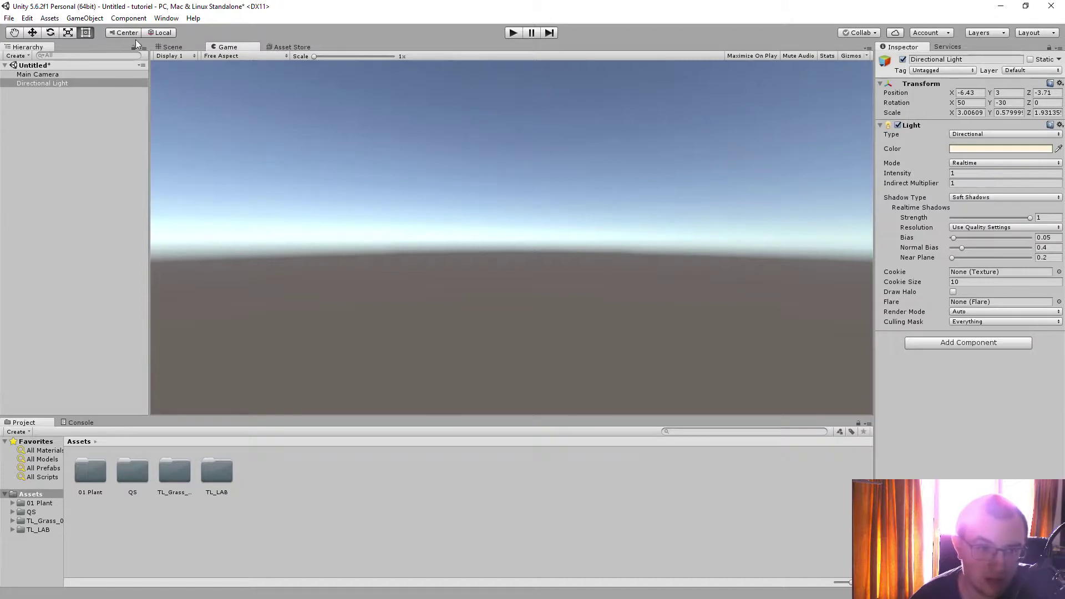
Return to the Scene view and add a 3D Cube to the scene
left_click(169, 47)
mouse_move(638, 145)
right_mouse_down()
mouse_move(566, 97)
mouse_move(590, 138)
mouse_move(621, 147)
right_mouse_up()
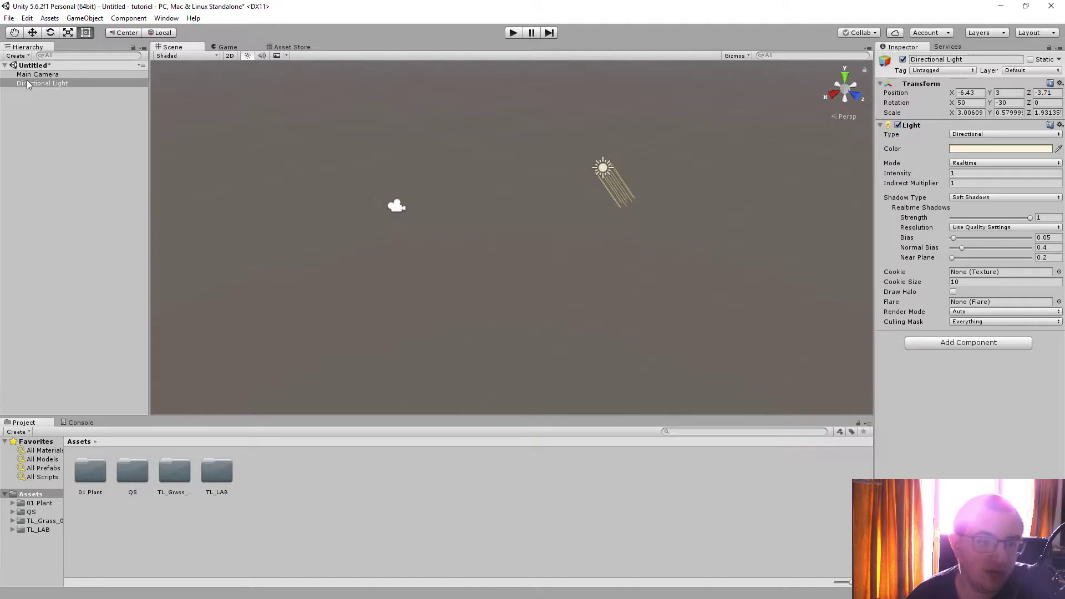
mouse_move(497, 198)
right_mouse_down()
mouse_move(478, 159)
mouse_move(507, 184)
right_mouse_up()
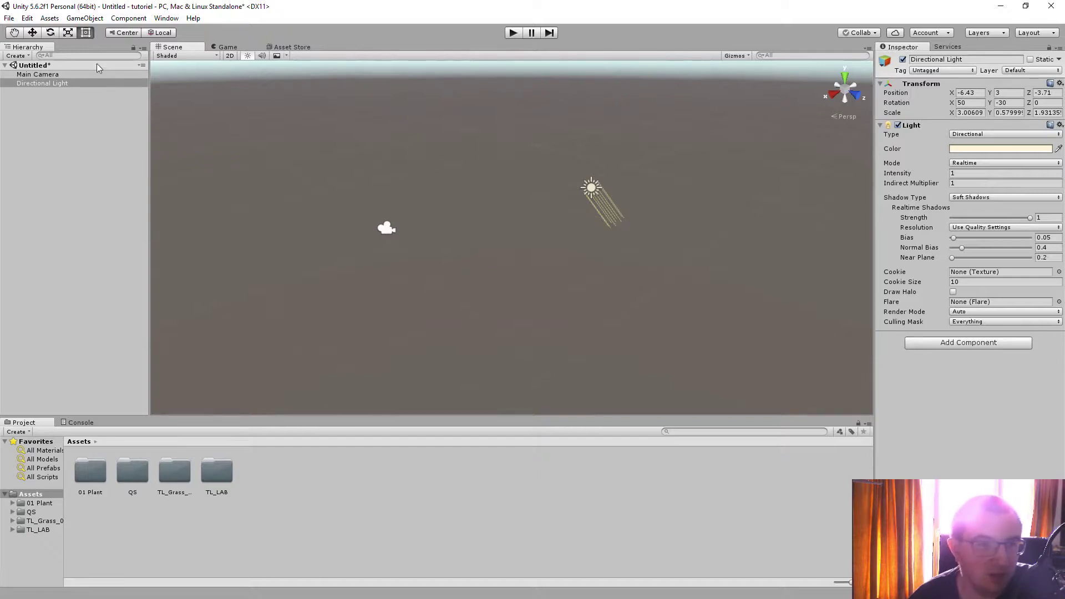
left_click(95, 19)
mouse_move(71, 55)
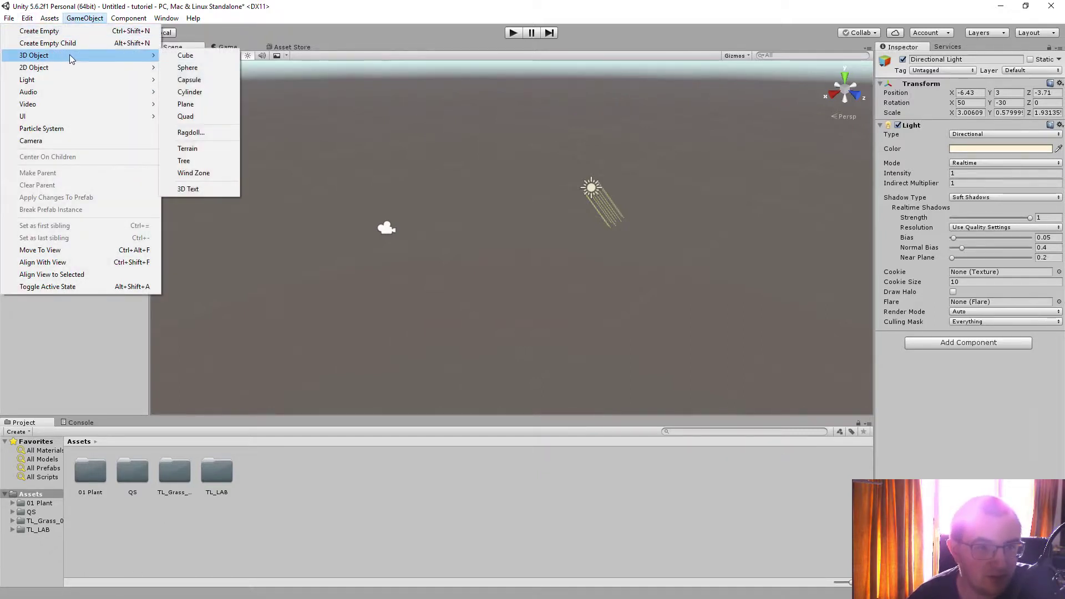
left_click(188, 56)
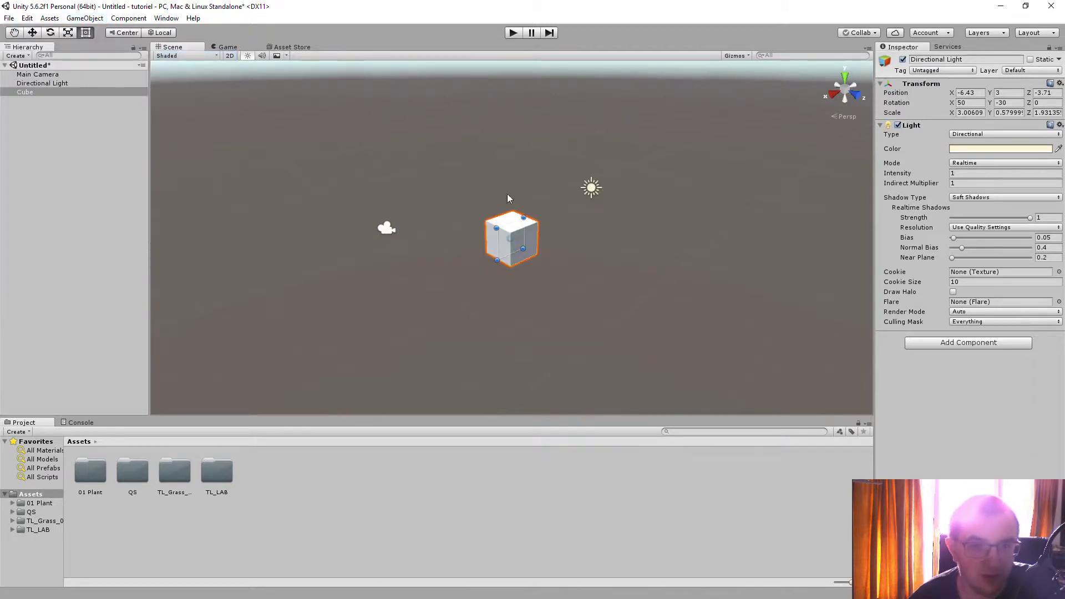
Stretch the Cube with the Rect and Scale tools into a thin flat slab of about X 7.68, Y 0.035, Z 9.16
left_click_drag(525, 247, 613, 255)
left_click_drag(495, 226, 440, 199)
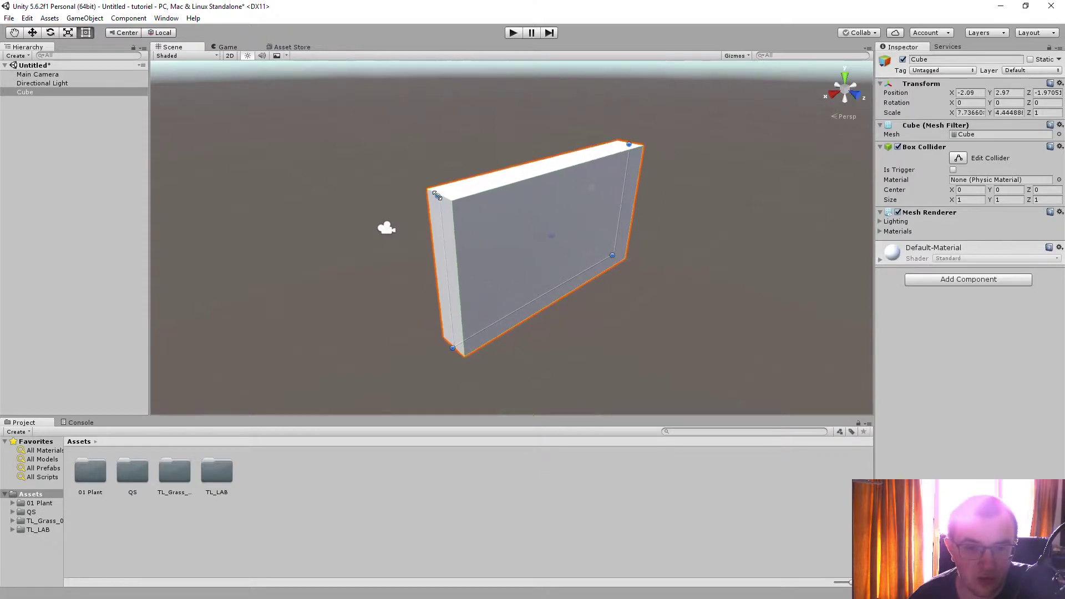
left_click(68, 32)
left_click_drag(591, 253, 866, 294)
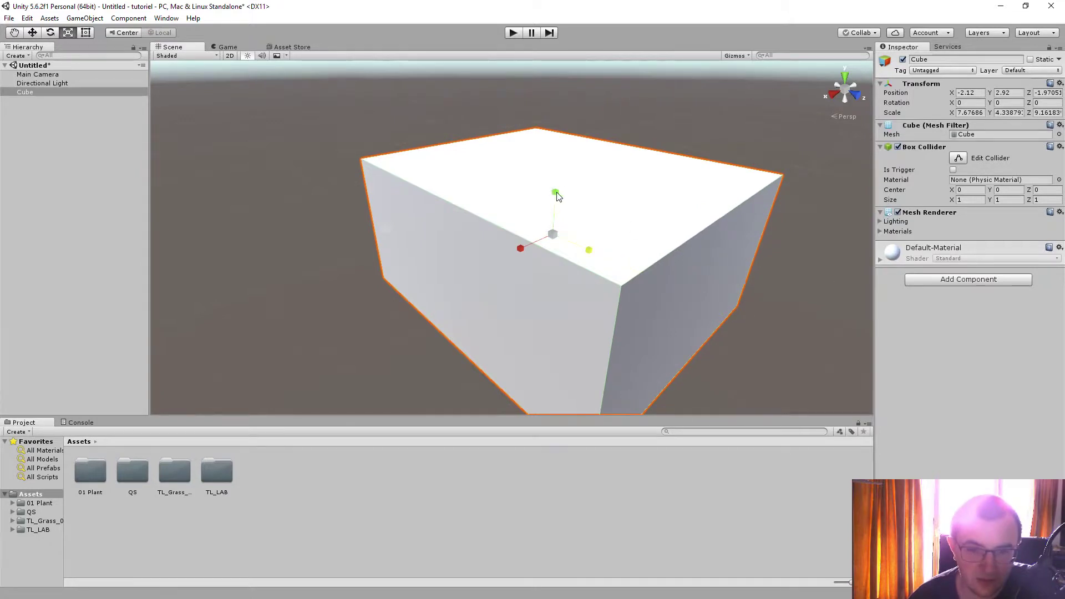
left_click_drag(554, 193, 561, 235)
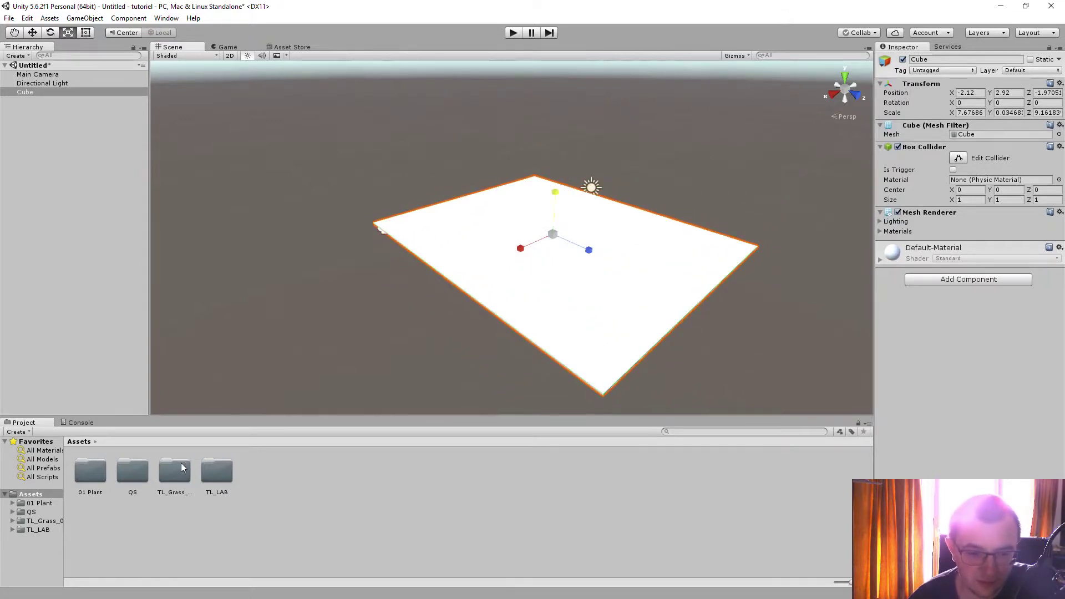
Apply the TL_Grass_02 material from the TL_Grass_02 Material folder to the flattened Cube
double_click(176, 484)
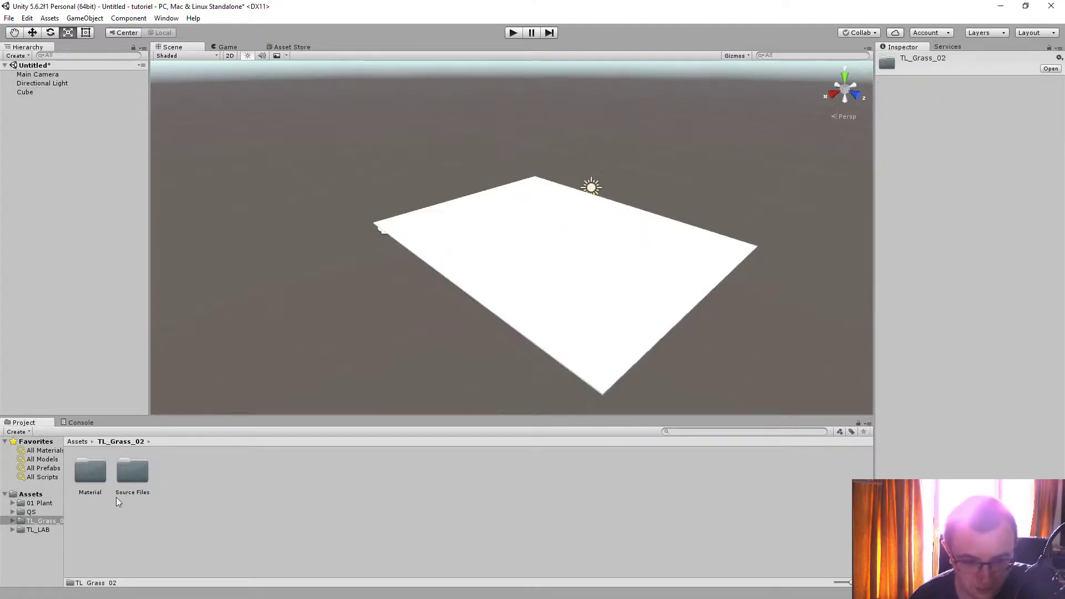
double_click(89, 473)
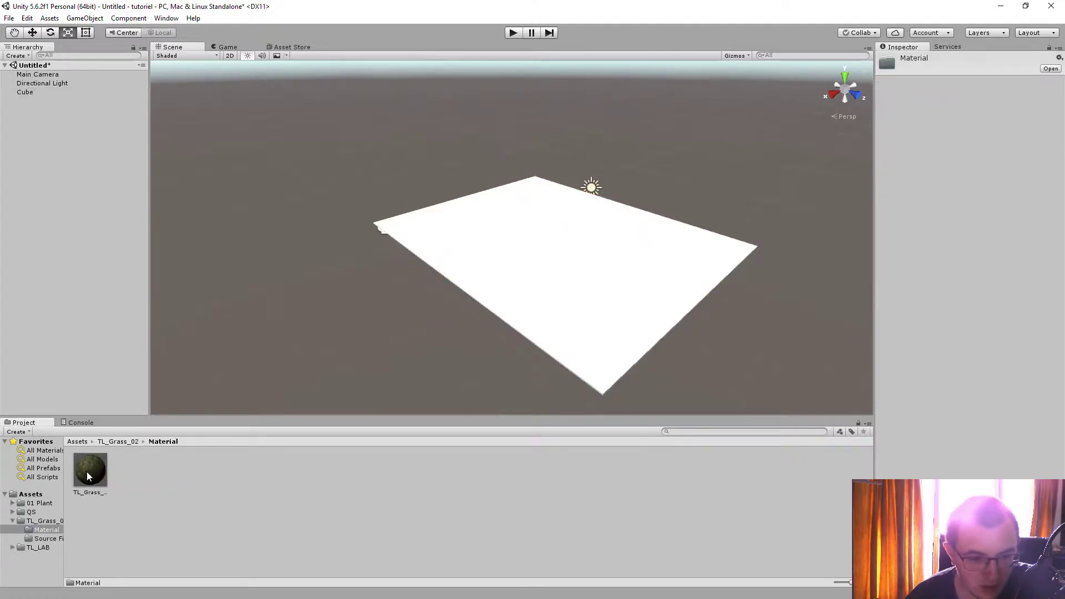
left_click_drag(90, 470, 502, 269)
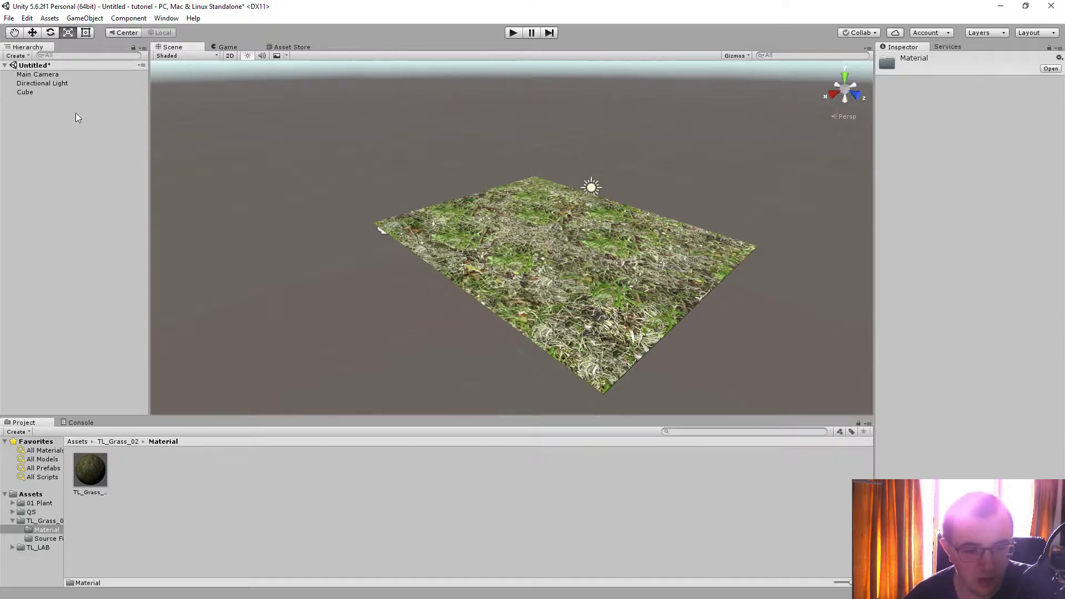
Rename the Cube as terrain and select it in the Scene view
left_click(29, 93)
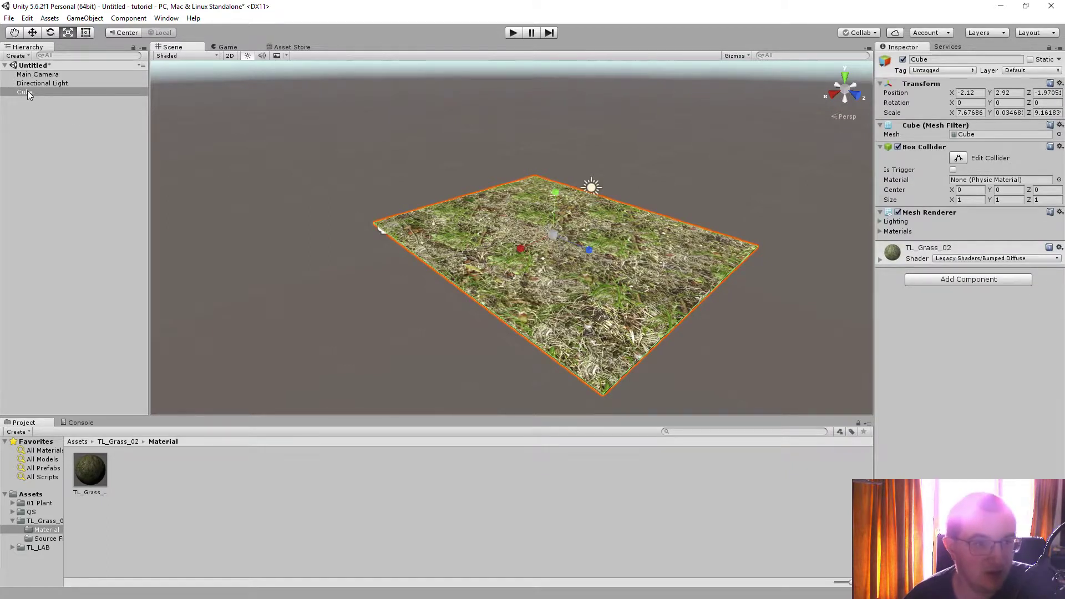
left_click(45, 93)
right_click(45, 92)
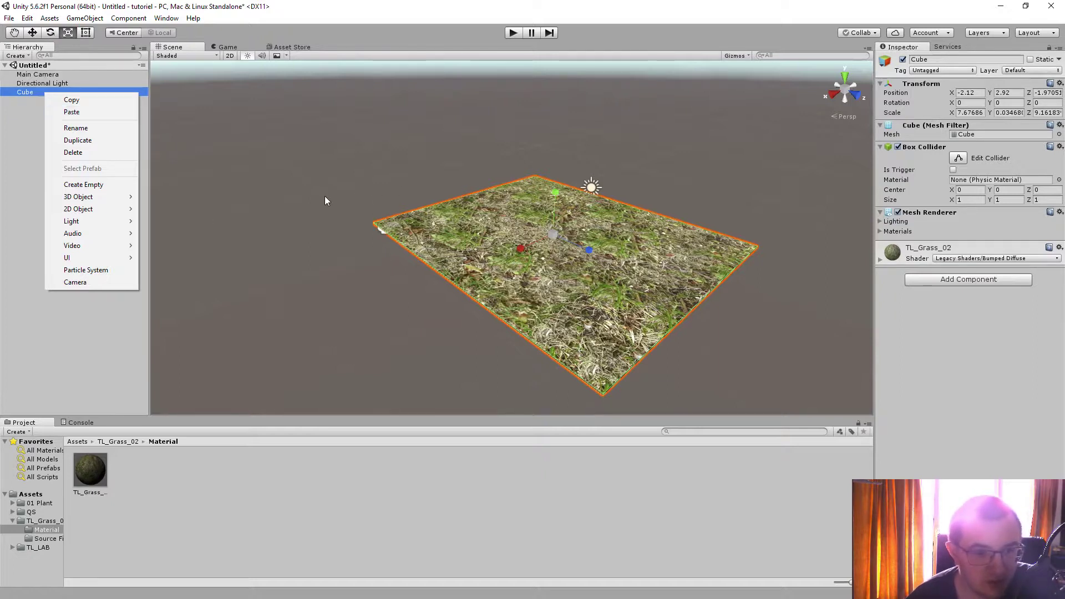
left_click(76, 128)
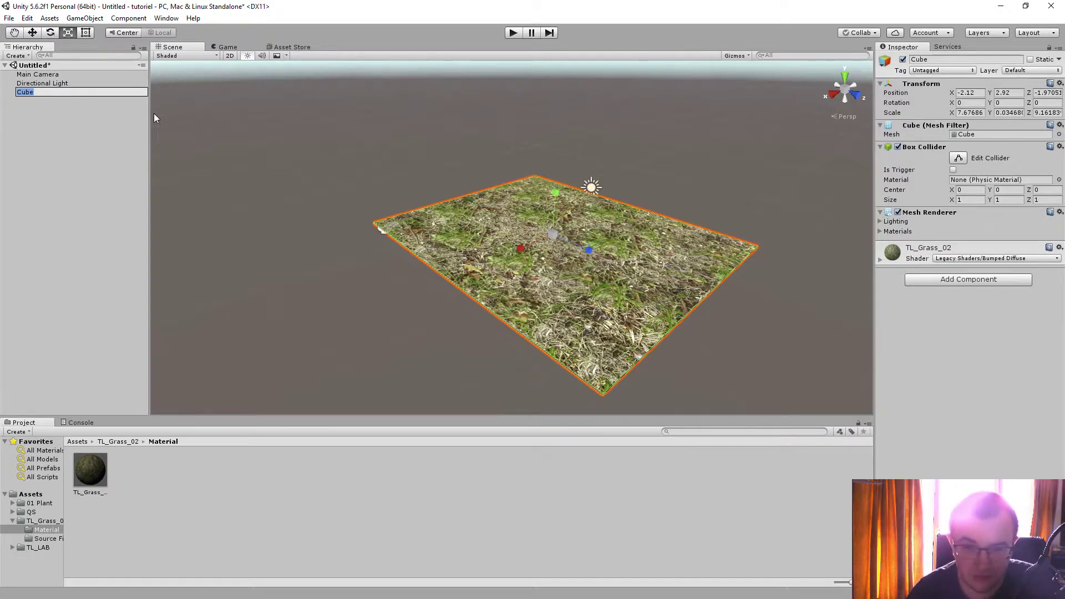
key("BackSpace")
type("terrain")
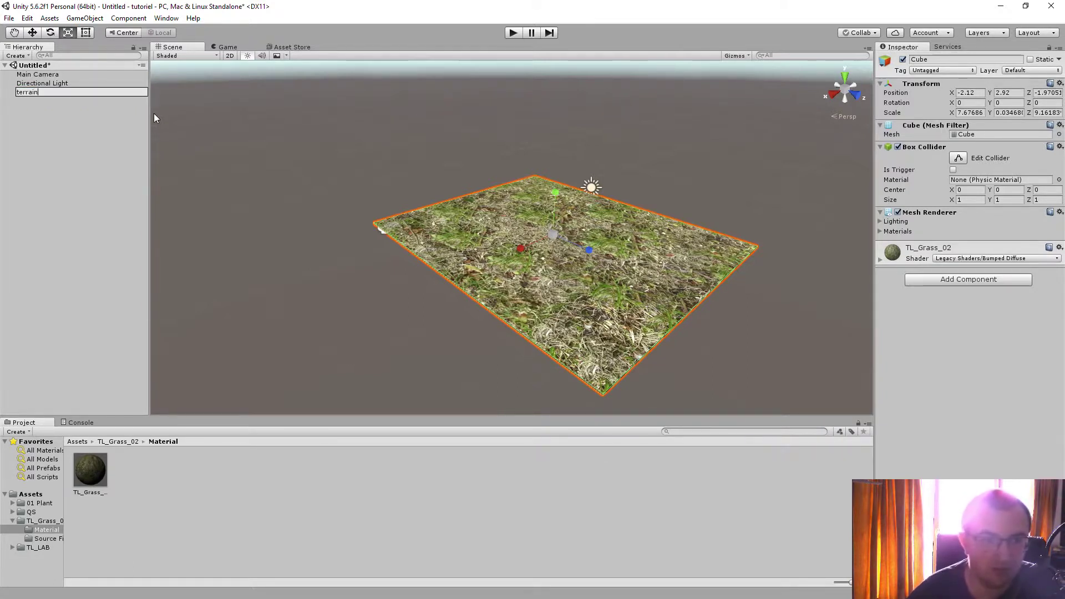
key("Return")
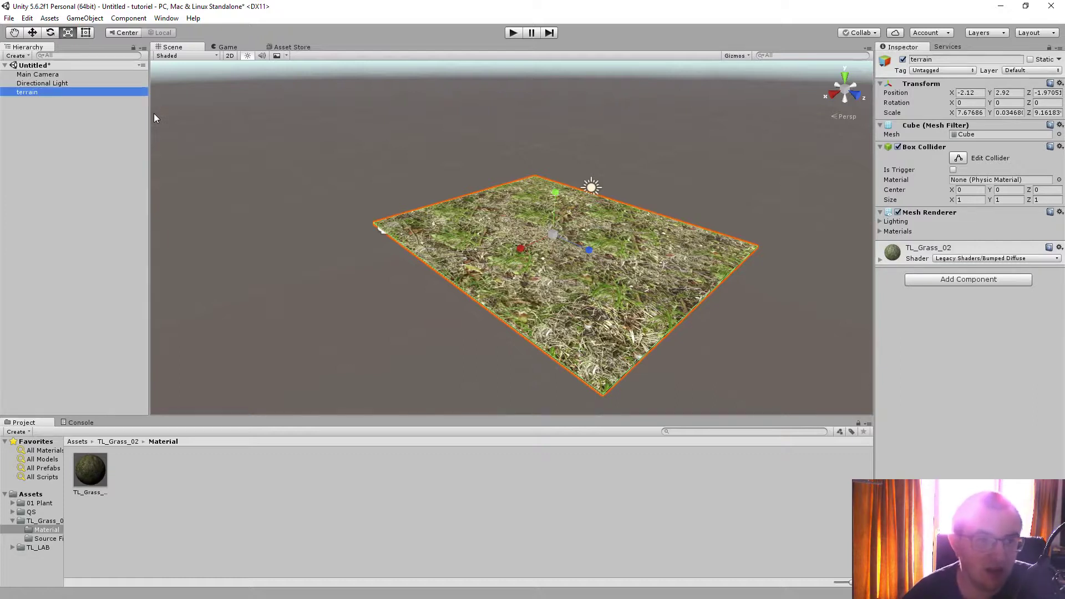
left_click(229, 265)
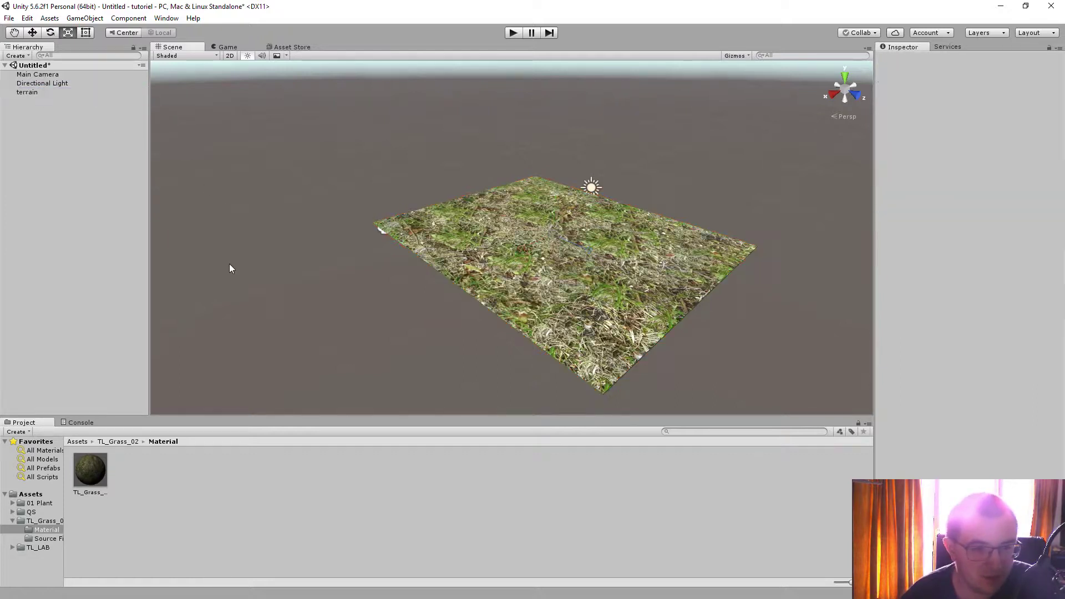
left_click(592, 262)
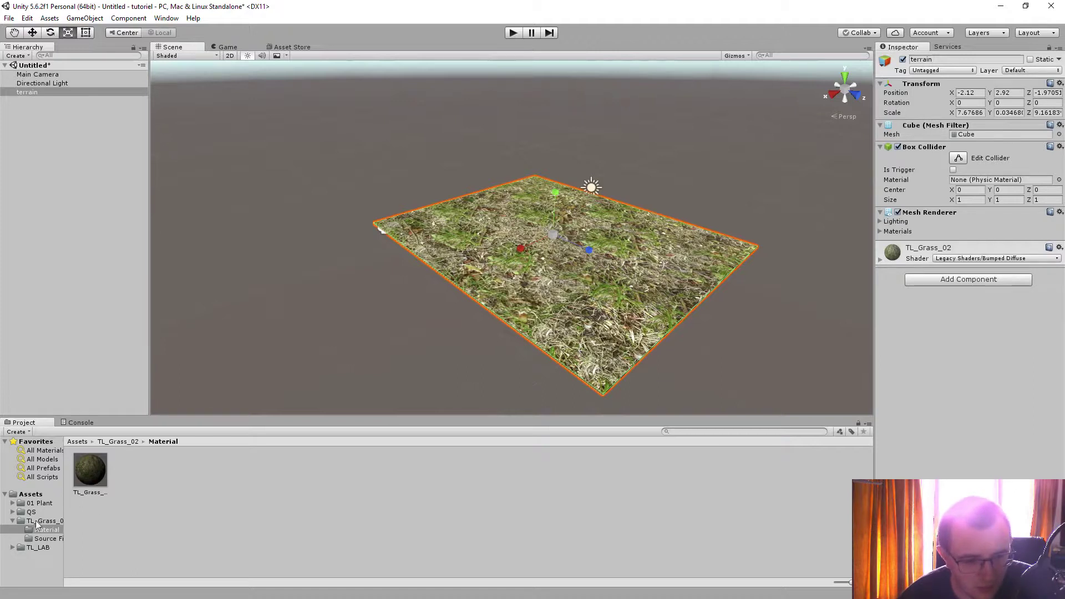
Place the green, red and yellow plant prefabs from 01 Plant in a row along the terrain's back edge
left_click(39, 504)
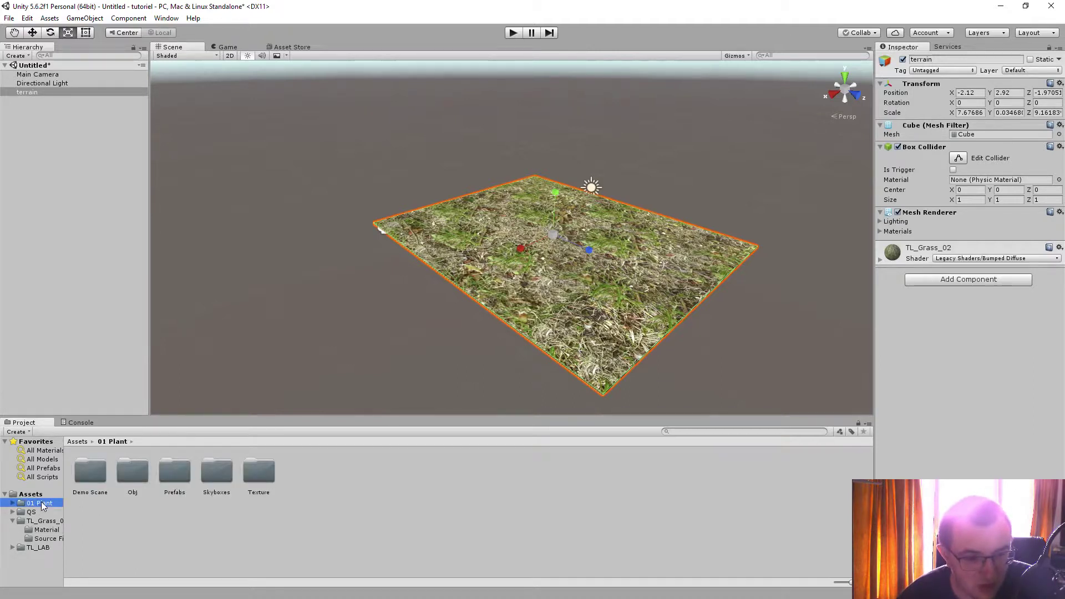
left_click(186, 478)
double_click(185, 475)
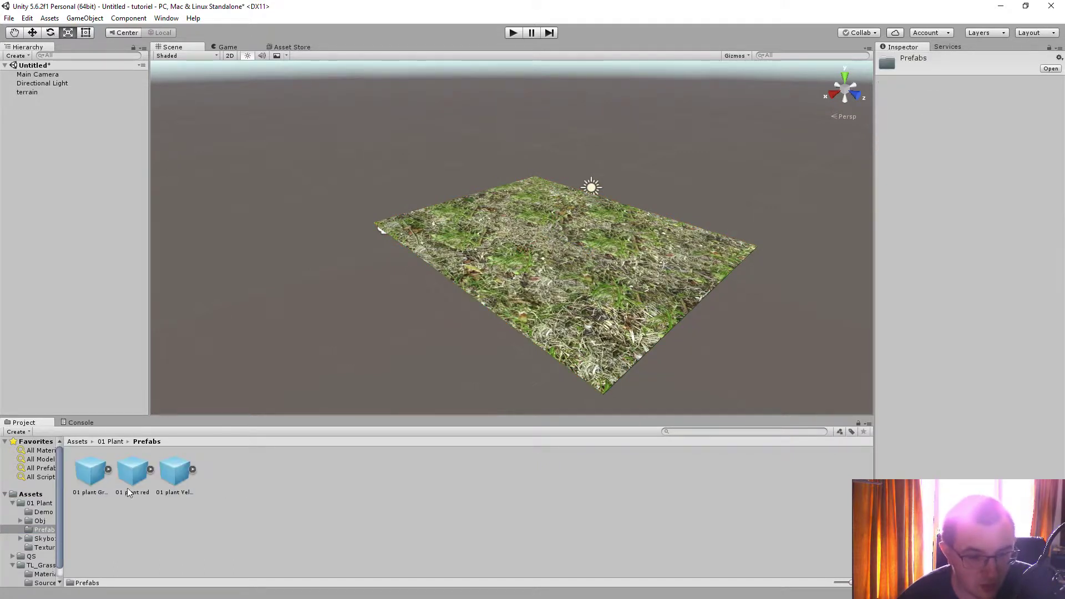
left_click_drag(89, 475, 534, 189)
left_click_drag(132, 472, 476, 210)
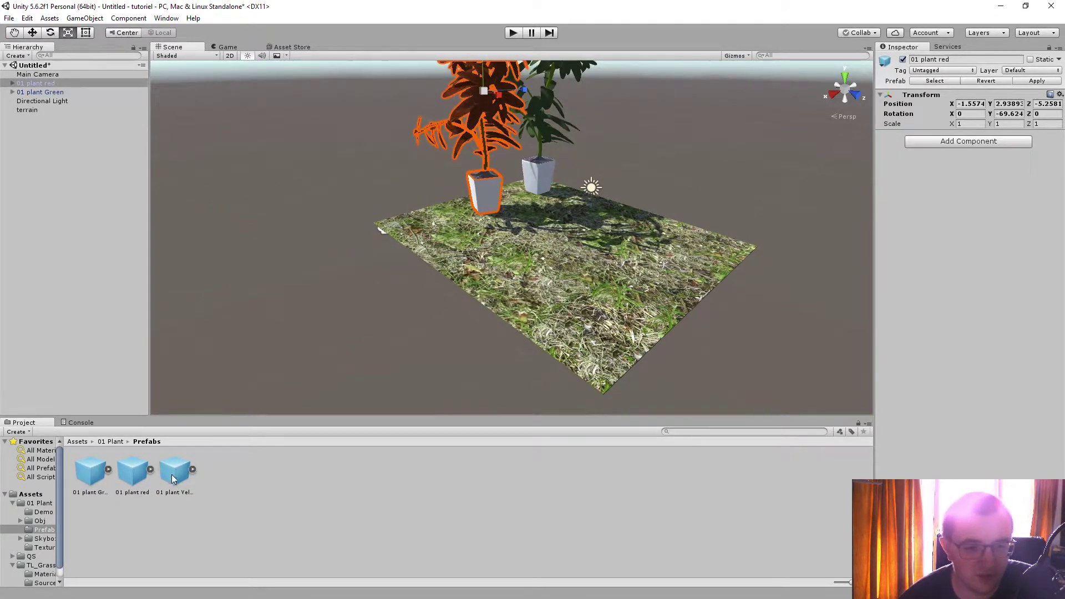
left_click_drag(171, 475, 419, 229)
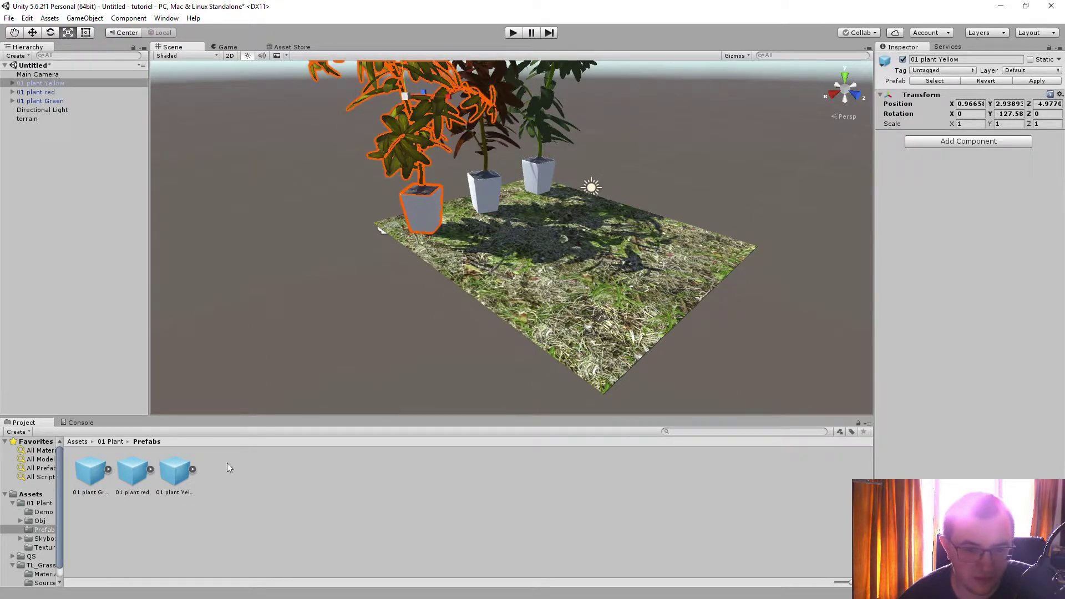
left_click(378, 304)
left_click_drag(380, 333, 411, 280, "alt")
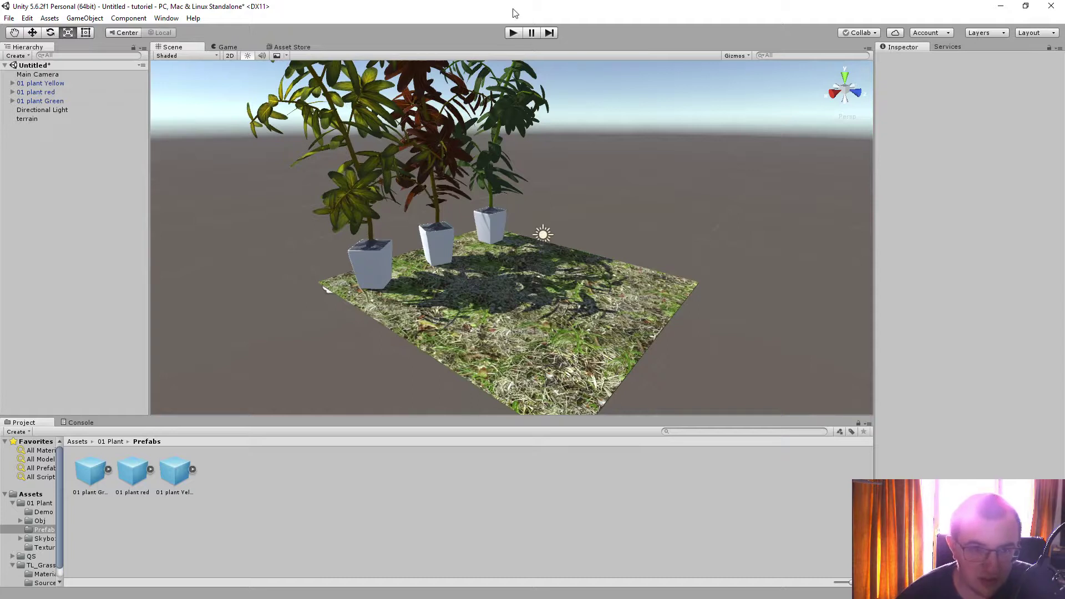
Download the 100 Gems package from the Asset Store downloads list and import all its files
left_click(288, 49)
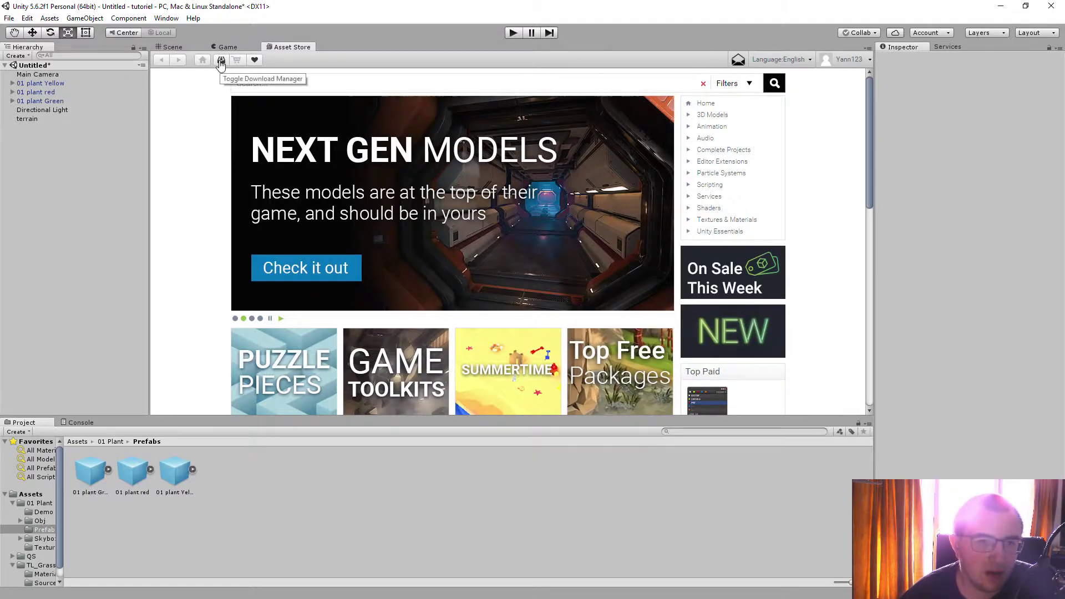
left_click(220, 60)
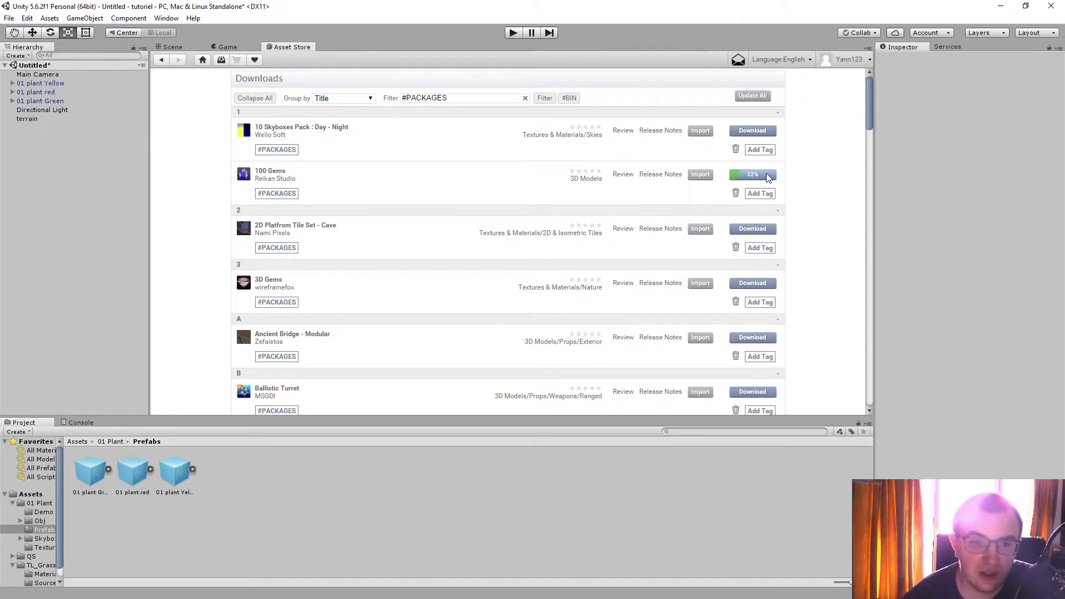
left_click(701, 176)
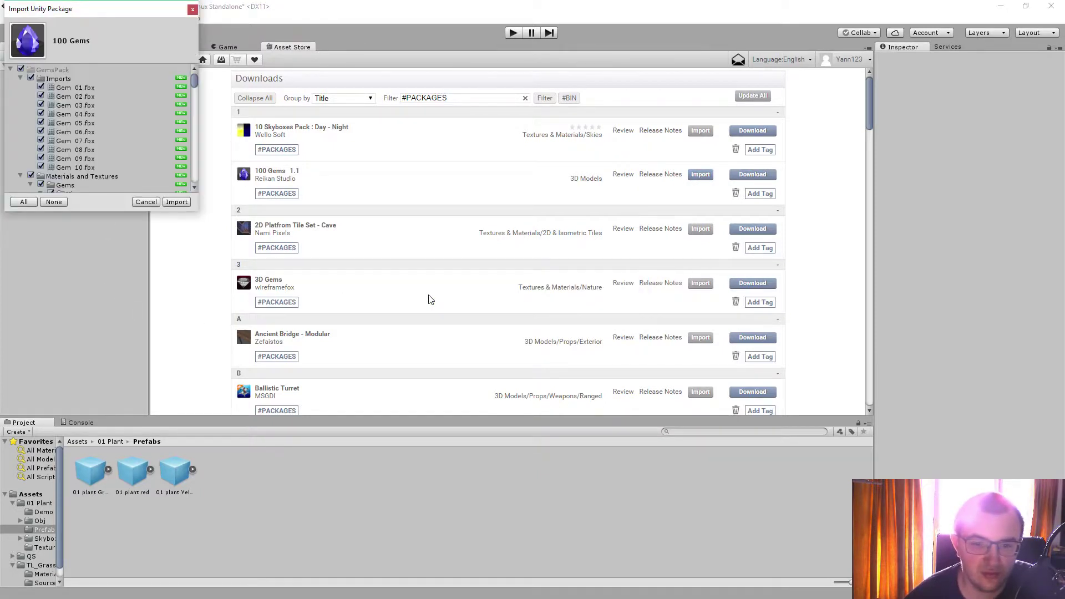
left_click(177, 202)
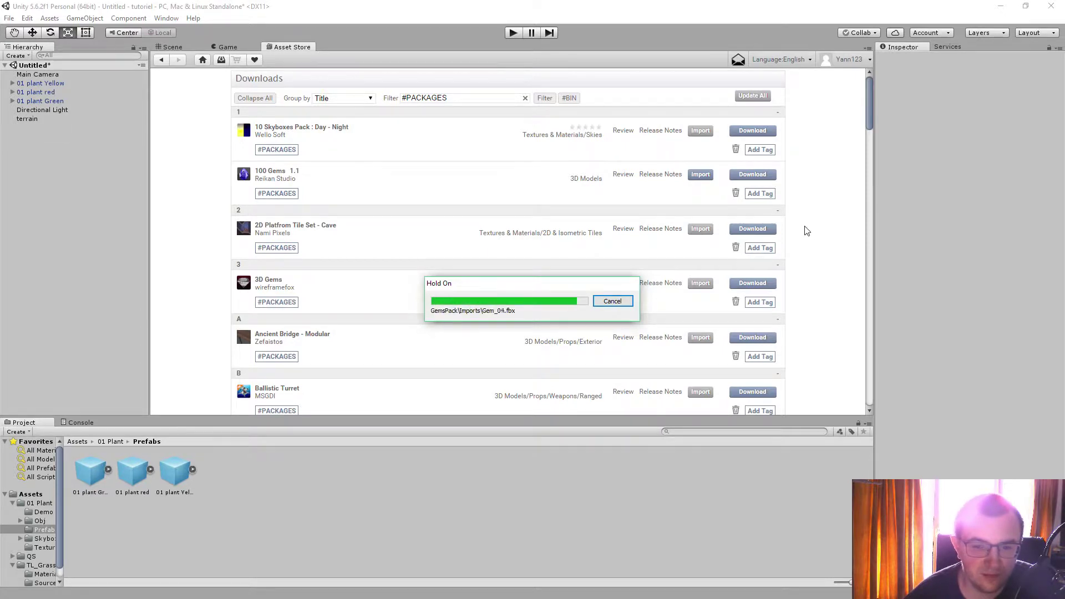
Start downloading the Ballistic Turret, Cave Crystals and Crystal Model Pack packages
scroll(807, 231, "down", 5)
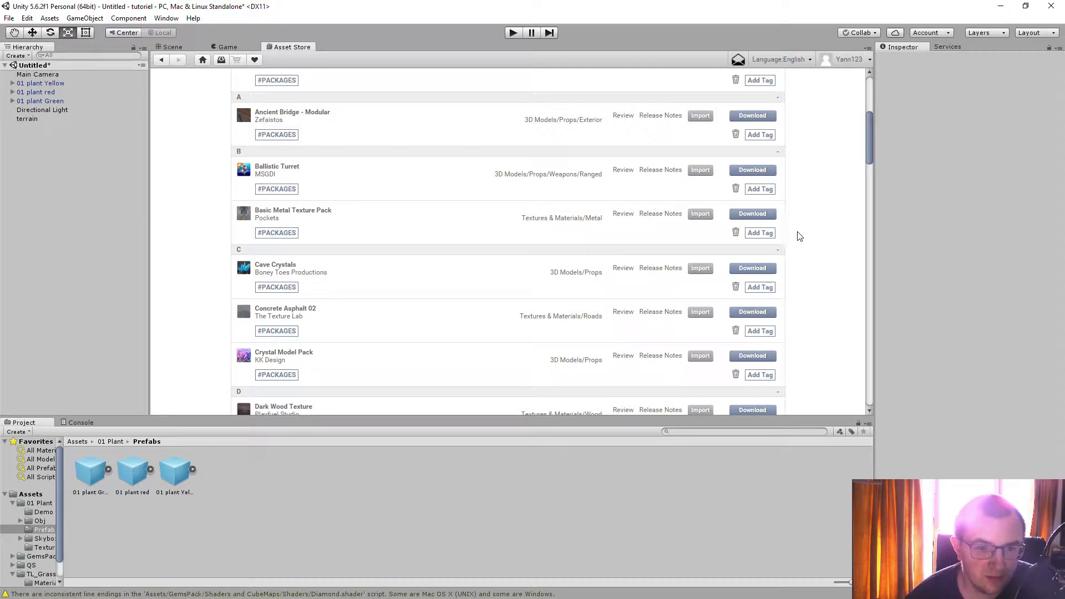
left_click(752, 171)
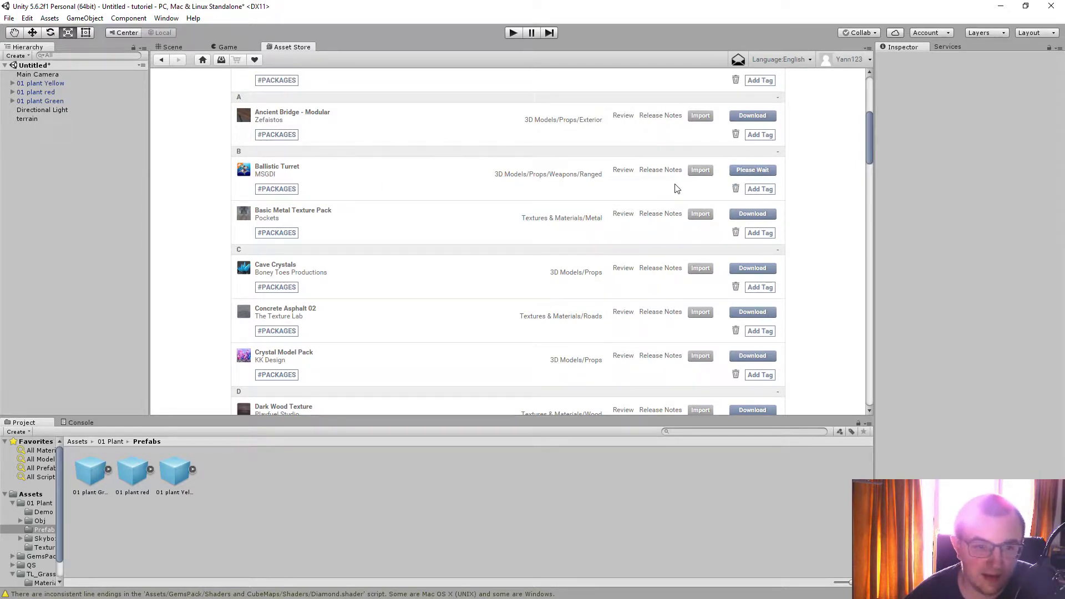
left_click(754, 269)
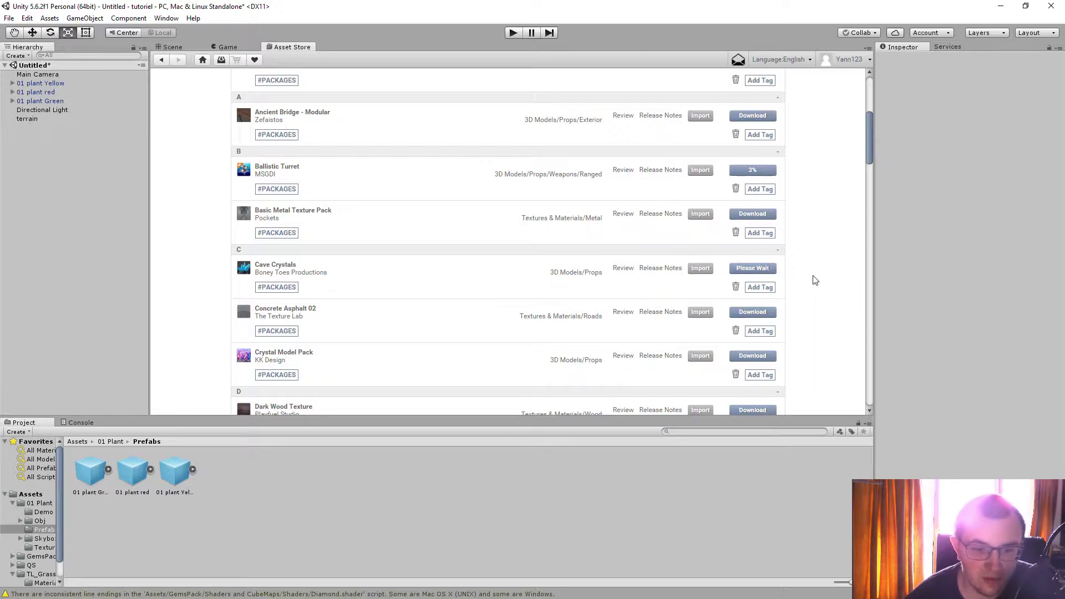
left_click(757, 356)
Download the Energy Wall, Free Barrel Model Pack and Laser Turret packages
scroll(481, 302, "down", 3)
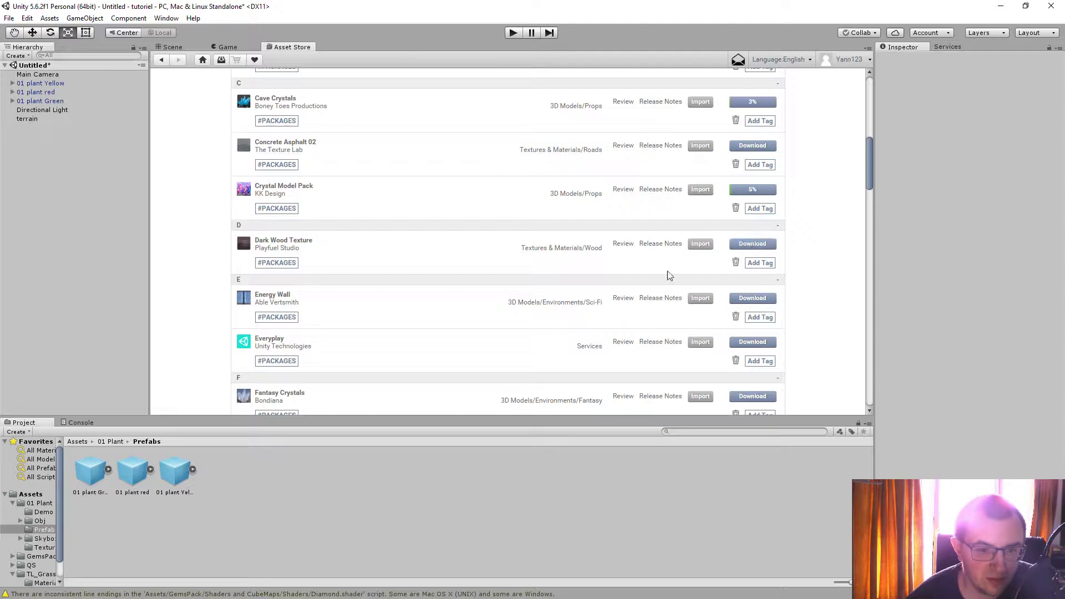
left_click(747, 300)
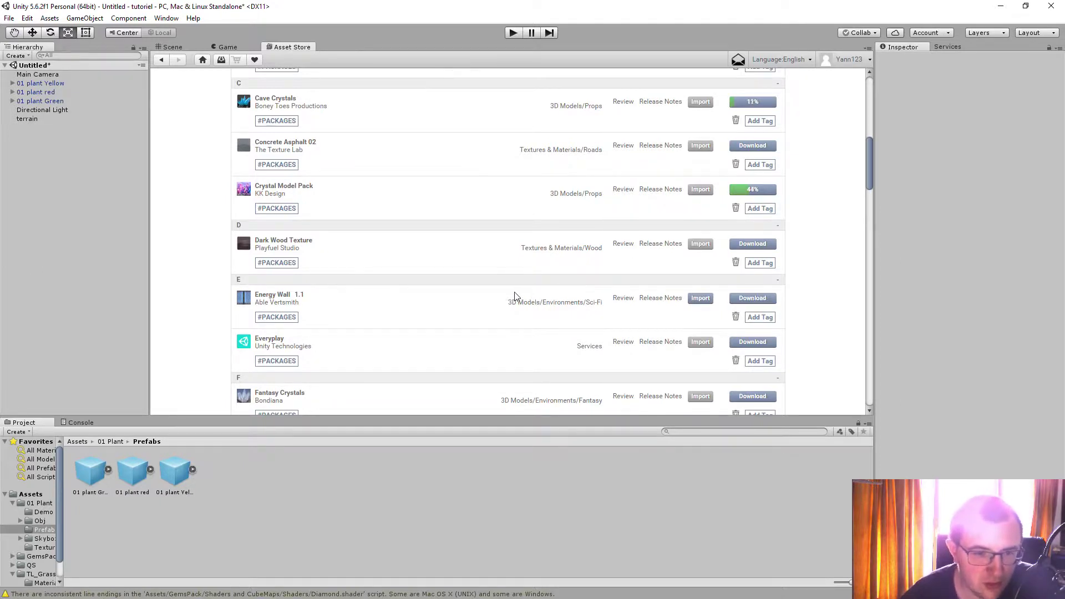
scroll(515, 297, "down", 2)
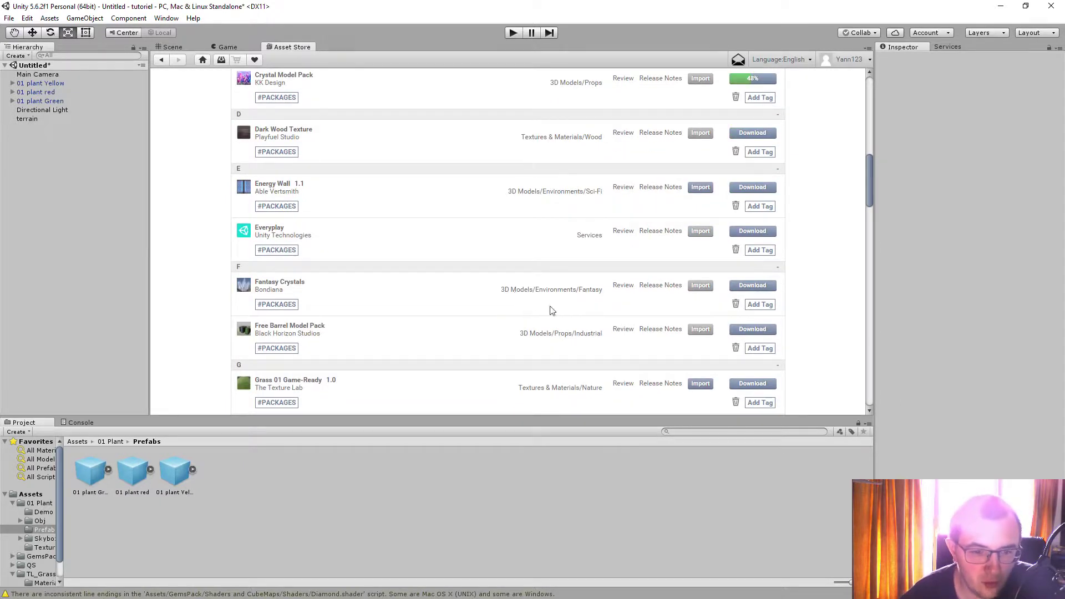
left_click(749, 331)
scroll(654, 331, "down", 2)
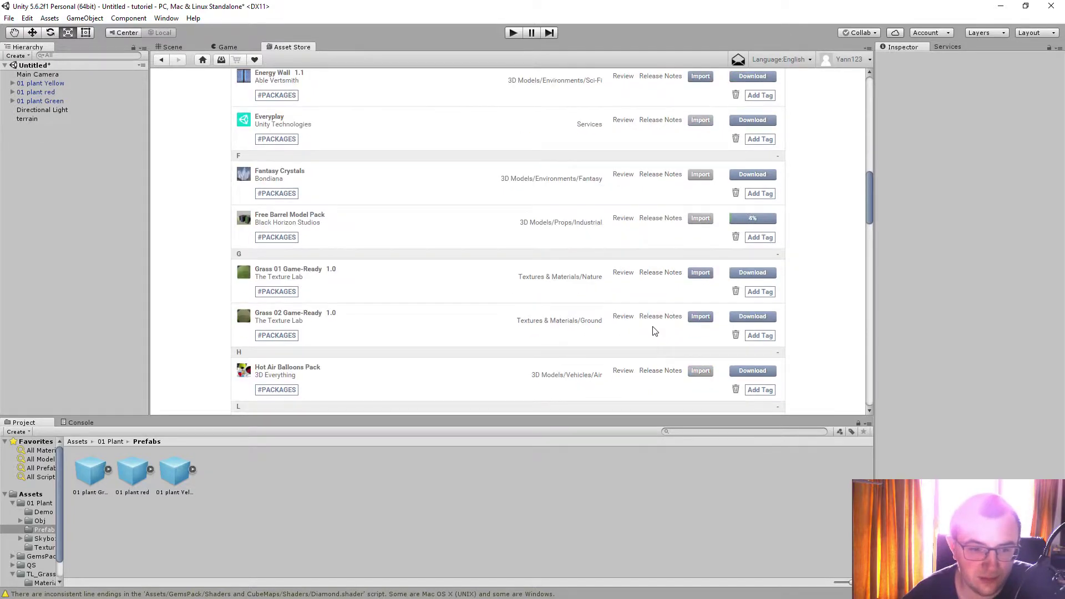
scroll(653, 331, "down", 2)
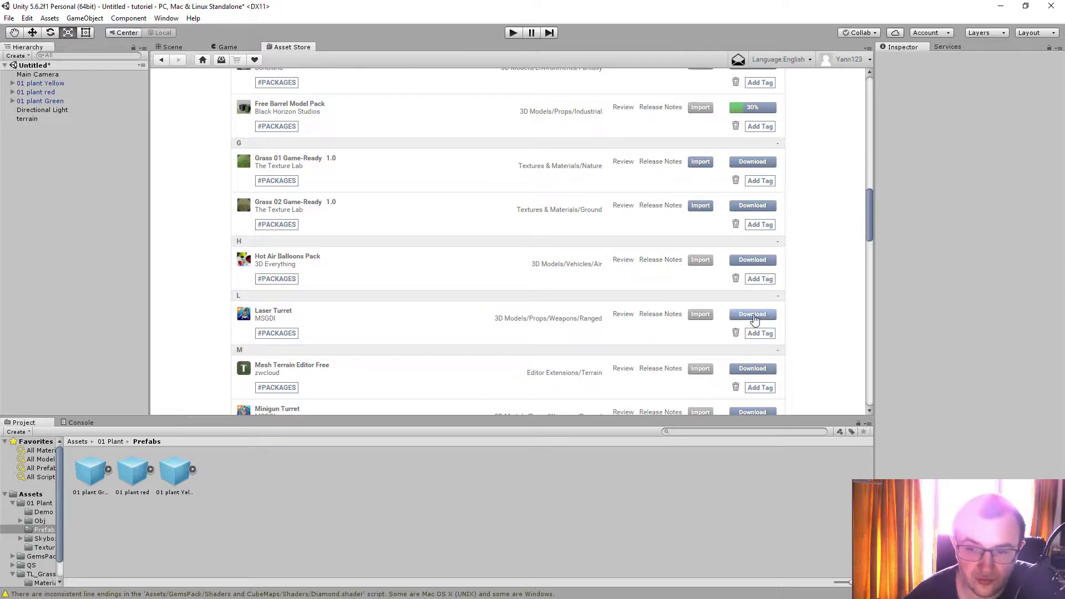
left_click(752, 315)
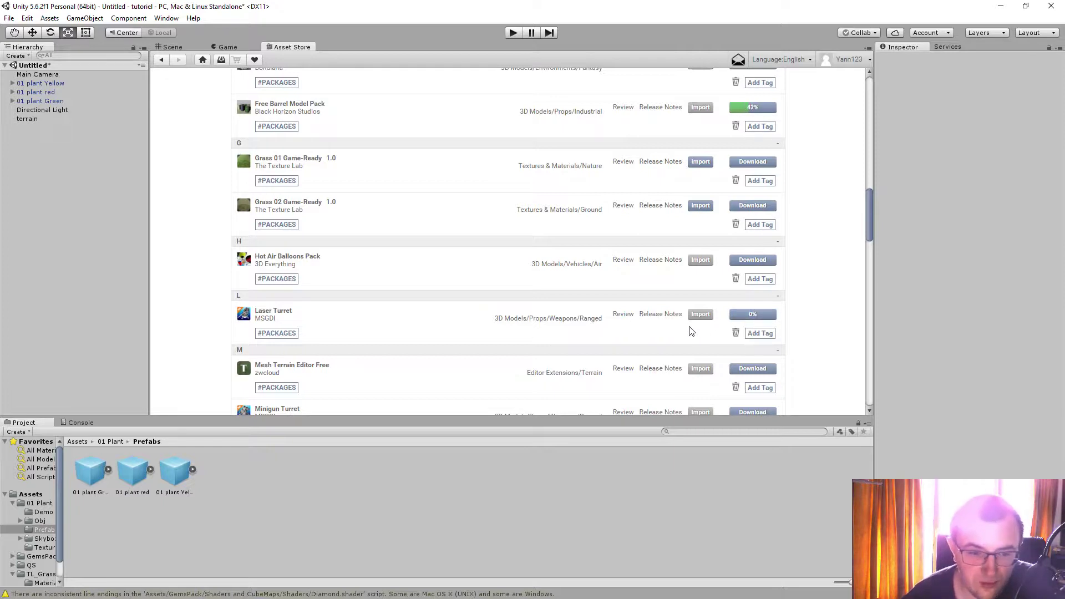
Start downloading the Minigun Turret, Modular Crystals and Multilevel Turret: Autocannon packages from the downloads list
scroll(691, 331, "down", 2)
left_click(767, 307)
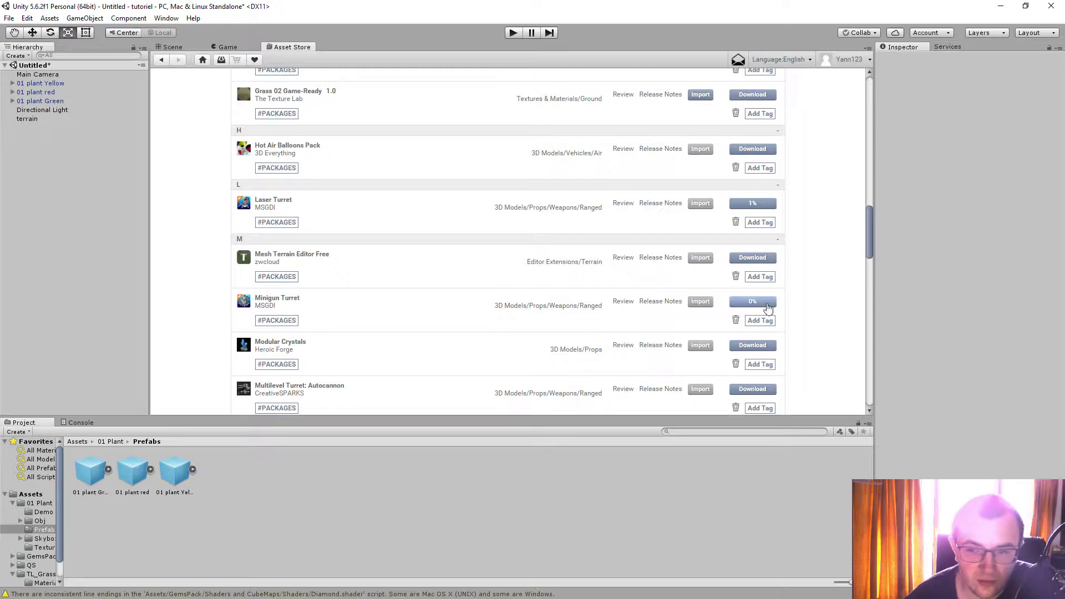
scroll(770, 308, "up", 13)
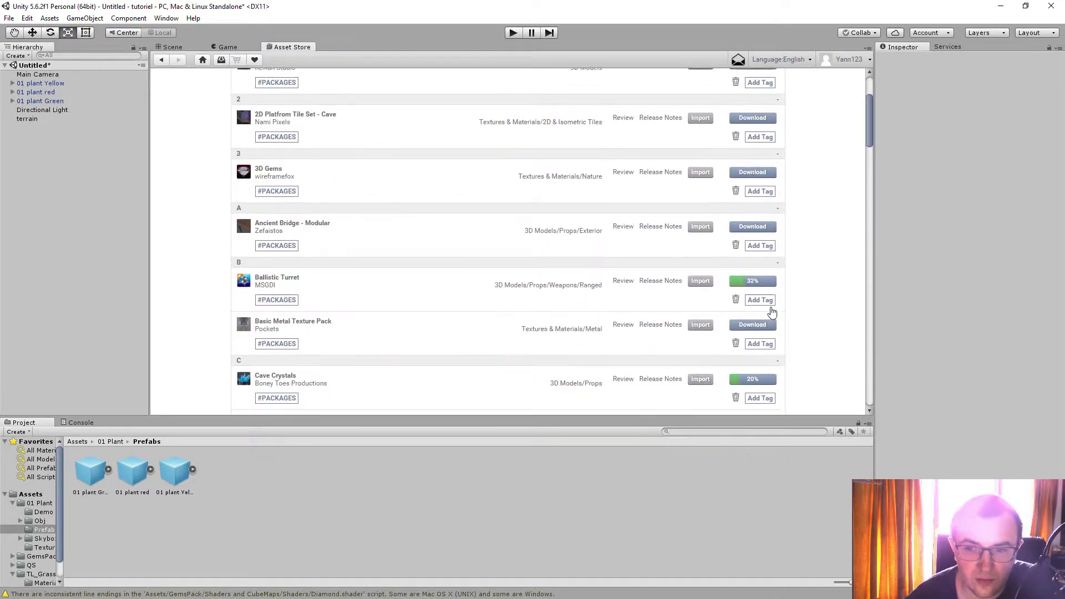
scroll(771, 309, "up", 2)
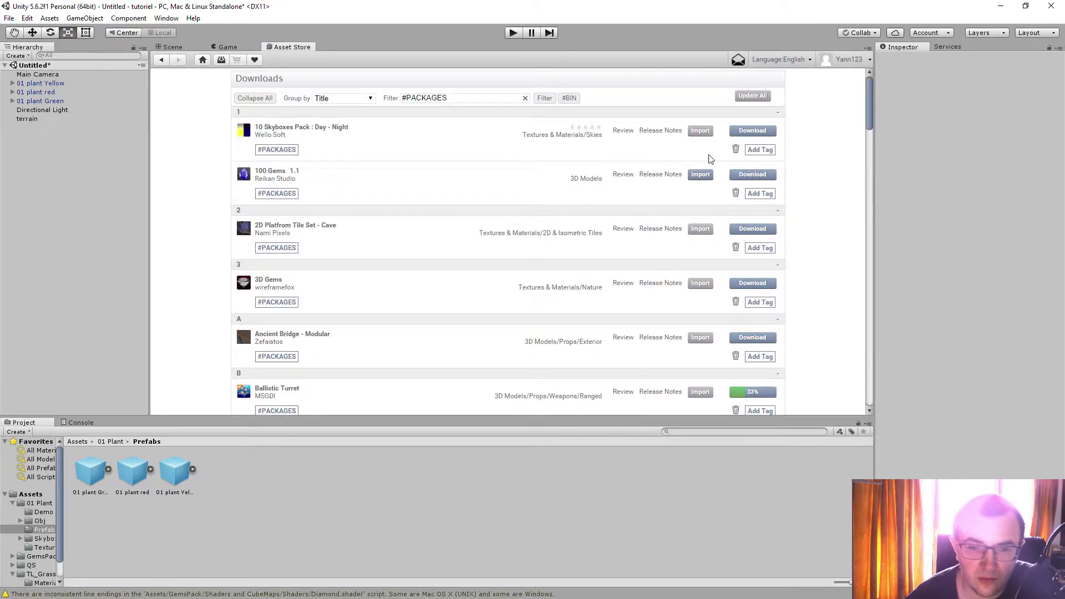
scroll(686, 351, "down", 1)
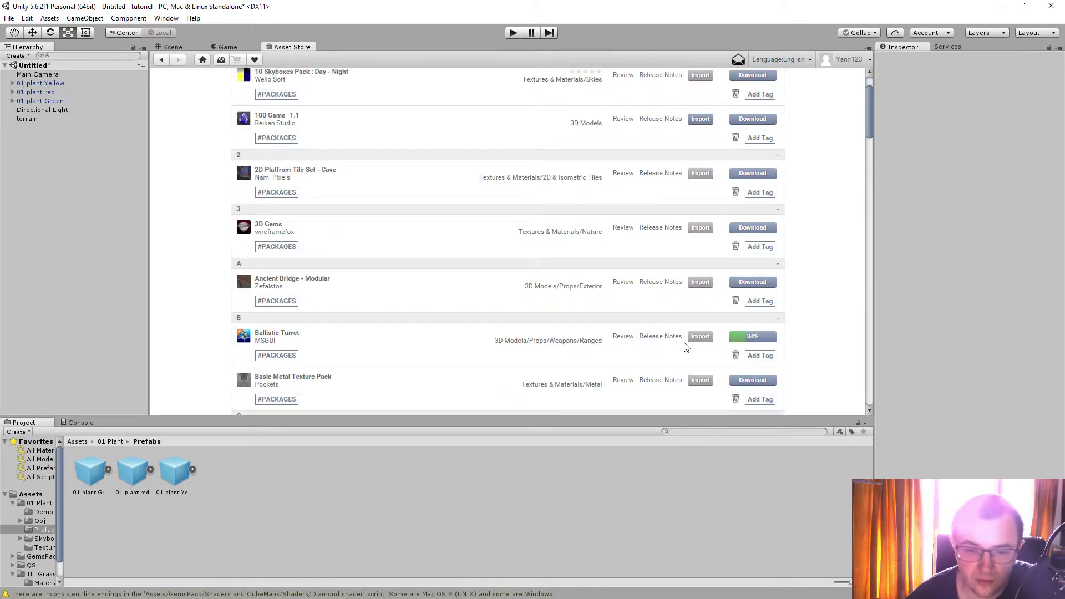
scroll(687, 347, "down", 10)
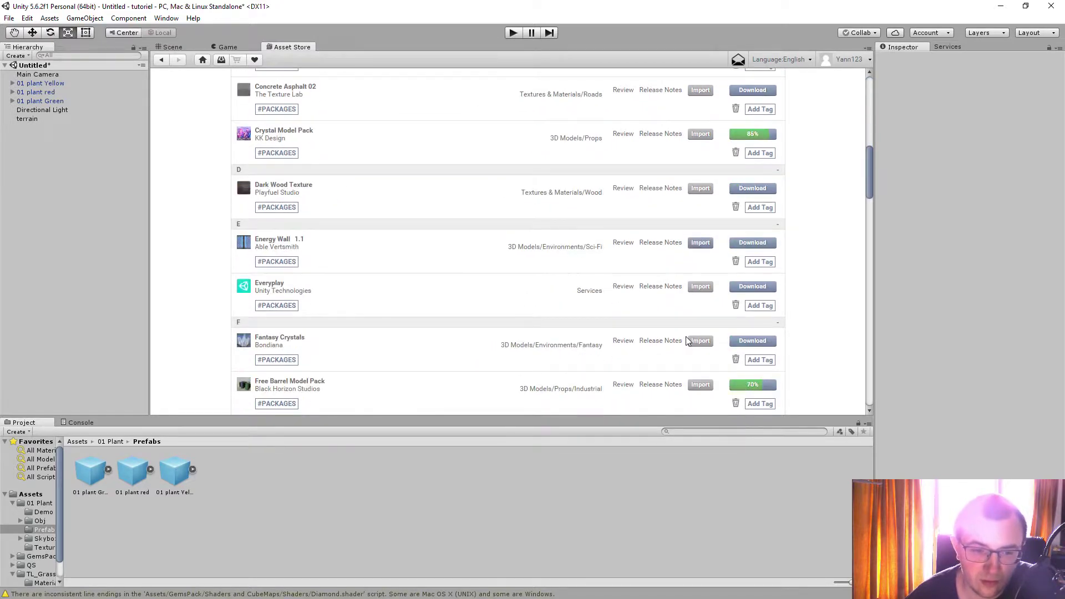
scroll(686, 341, "down", 1)
scroll(688, 341, "down", 3)
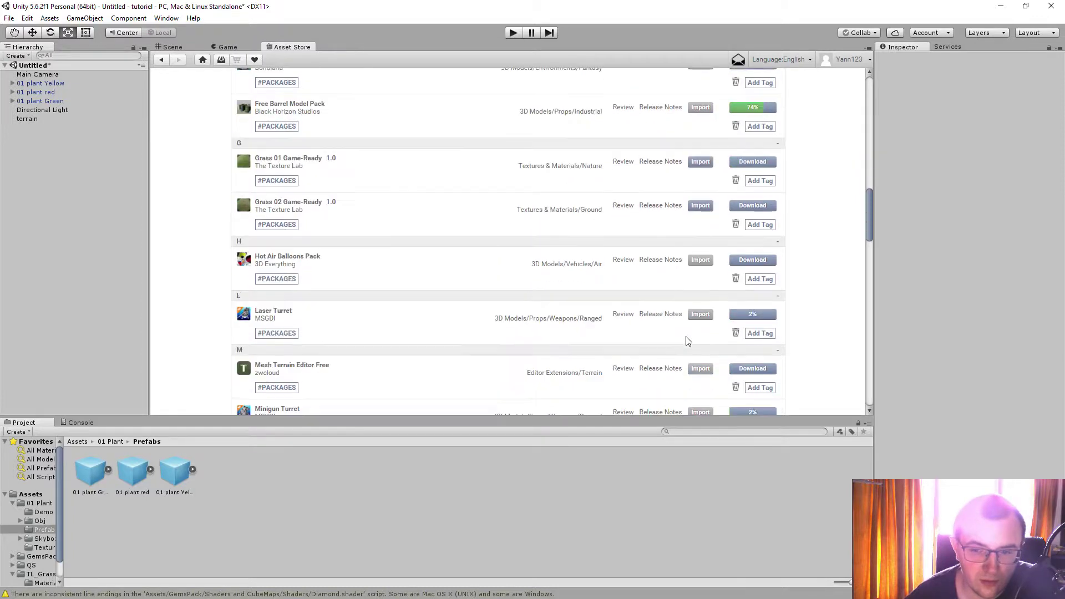
scroll(688, 340, "down", 3)
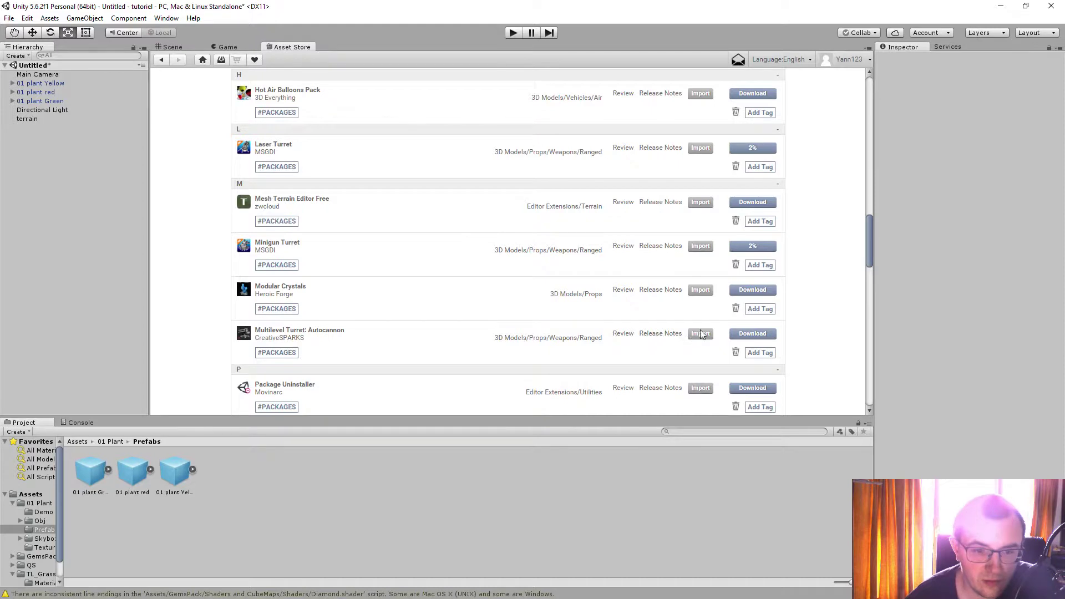
left_click(766, 293)
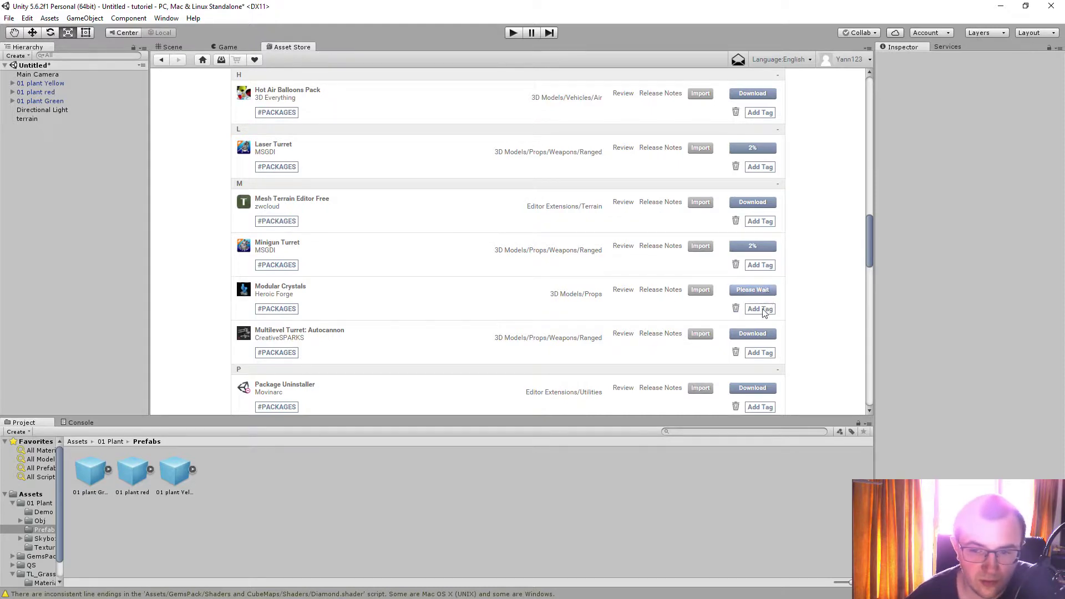
left_click(753, 334)
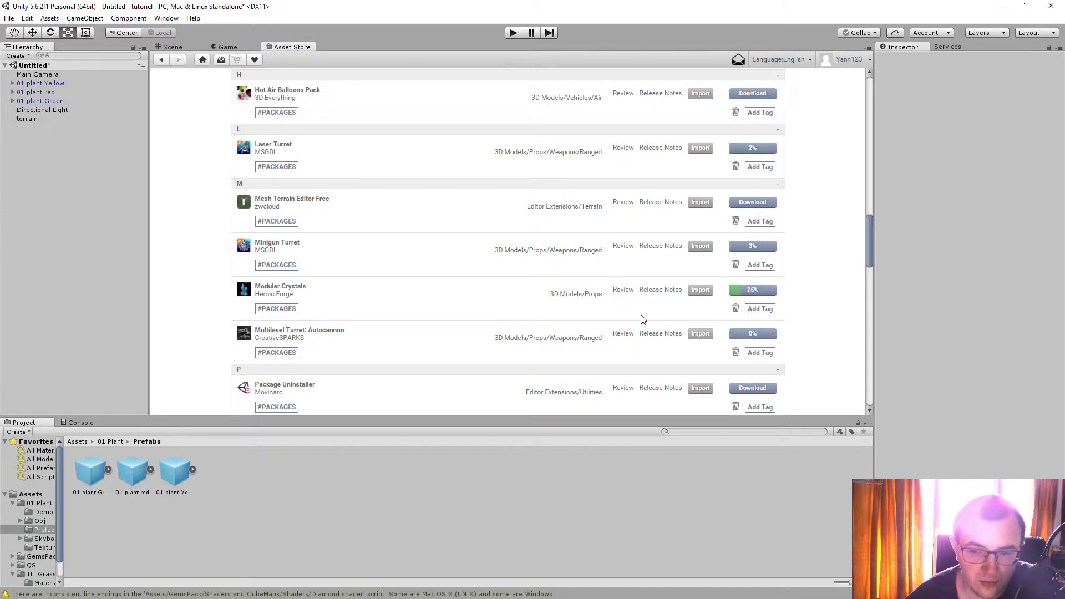
Start downloading the two Rock Pack packages and the Rock Textures package
scroll(641, 319, "down", 2)
scroll(641, 320, "down", 2)
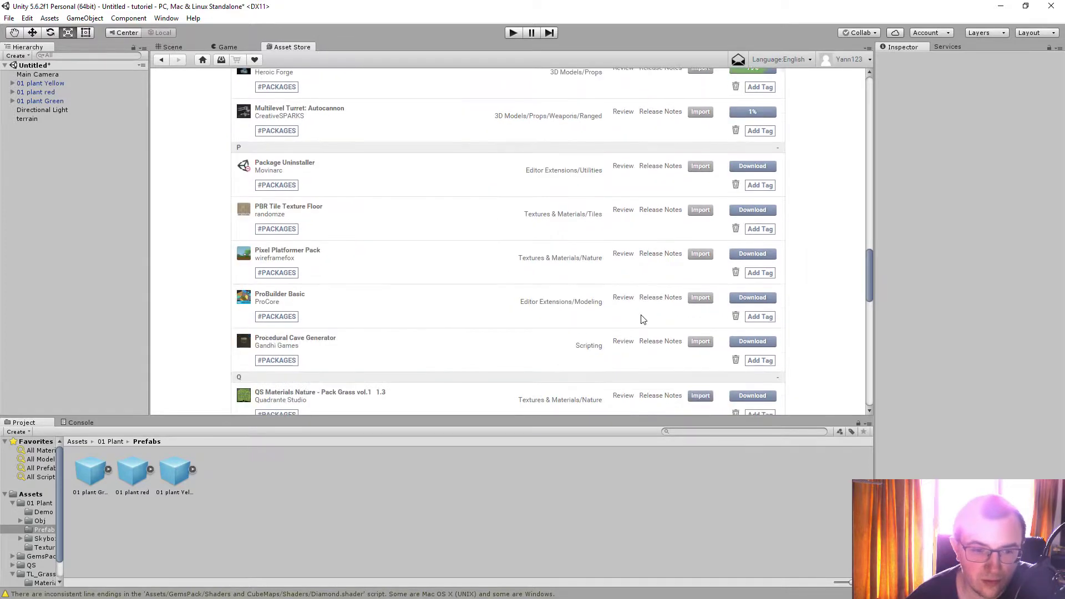
scroll(642, 319, "down", 2)
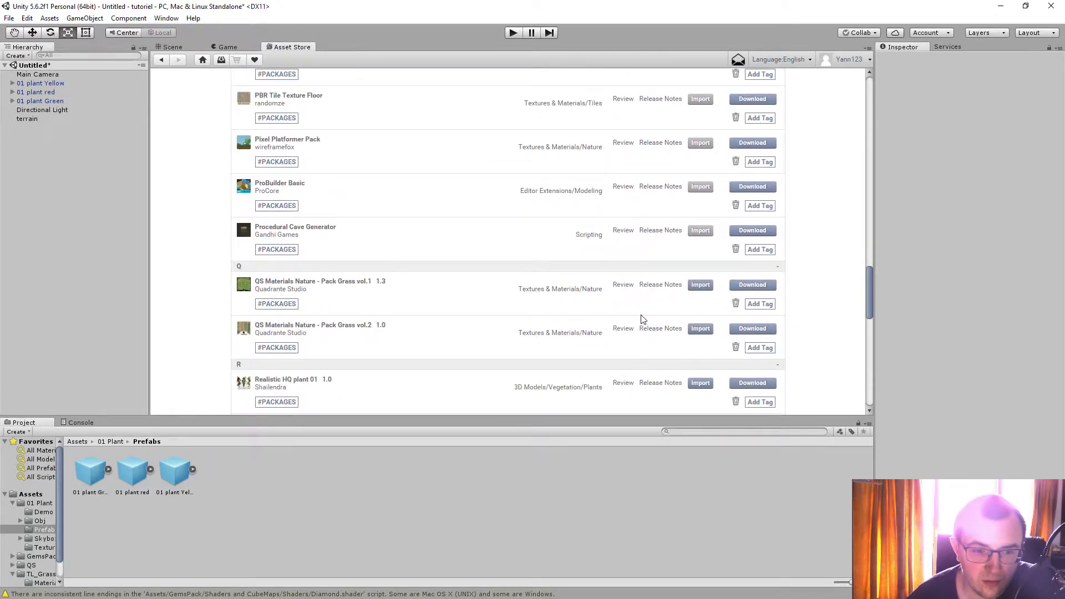
scroll(642, 319, "down", 2)
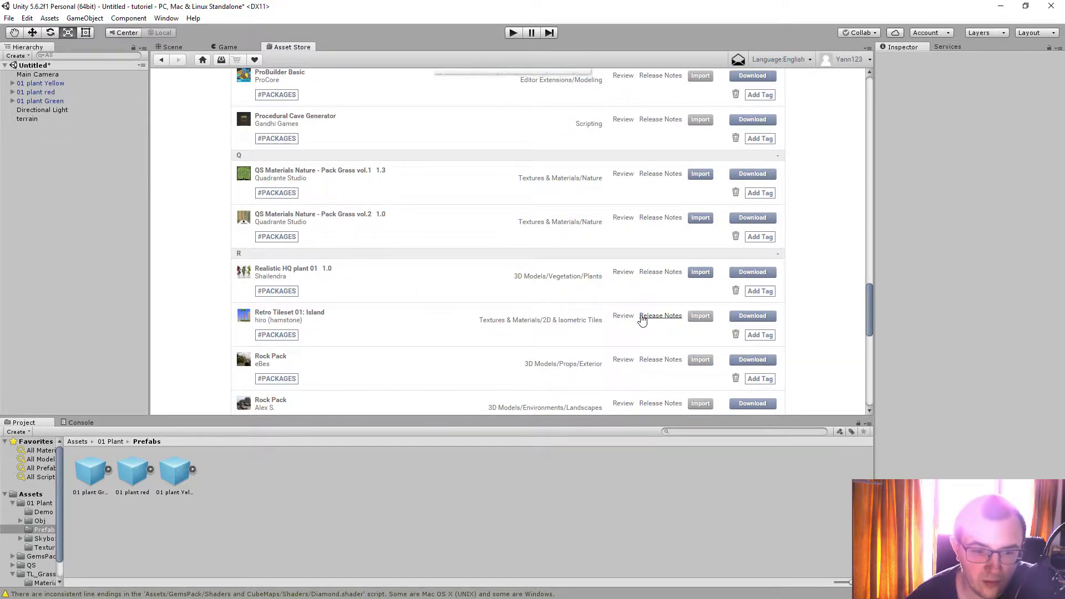
scroll(642, 319, "down", 3)
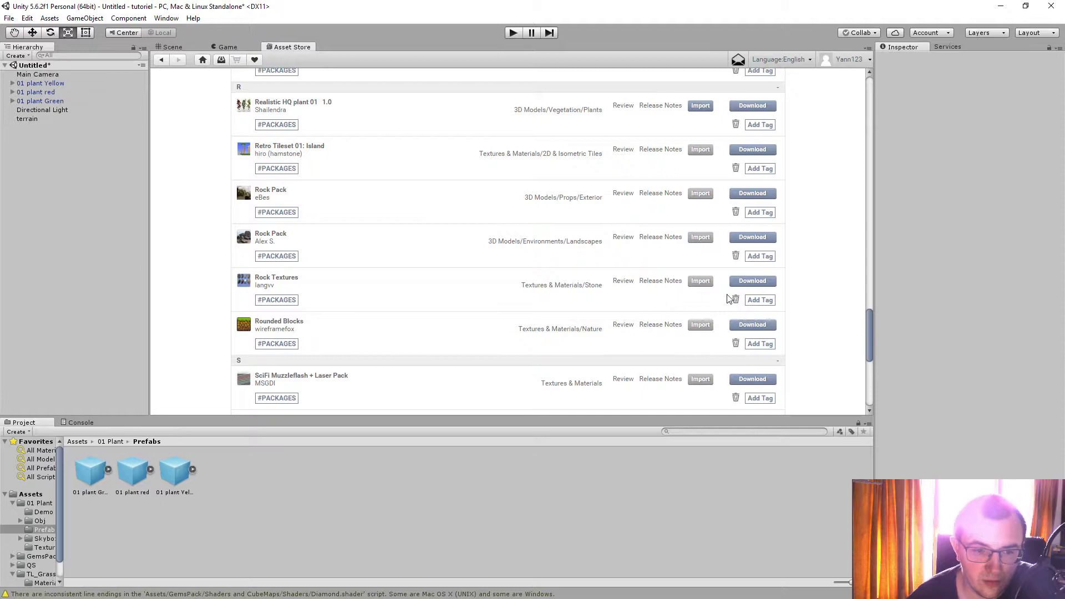
left_click(754, 239)
left_click(768, 283)
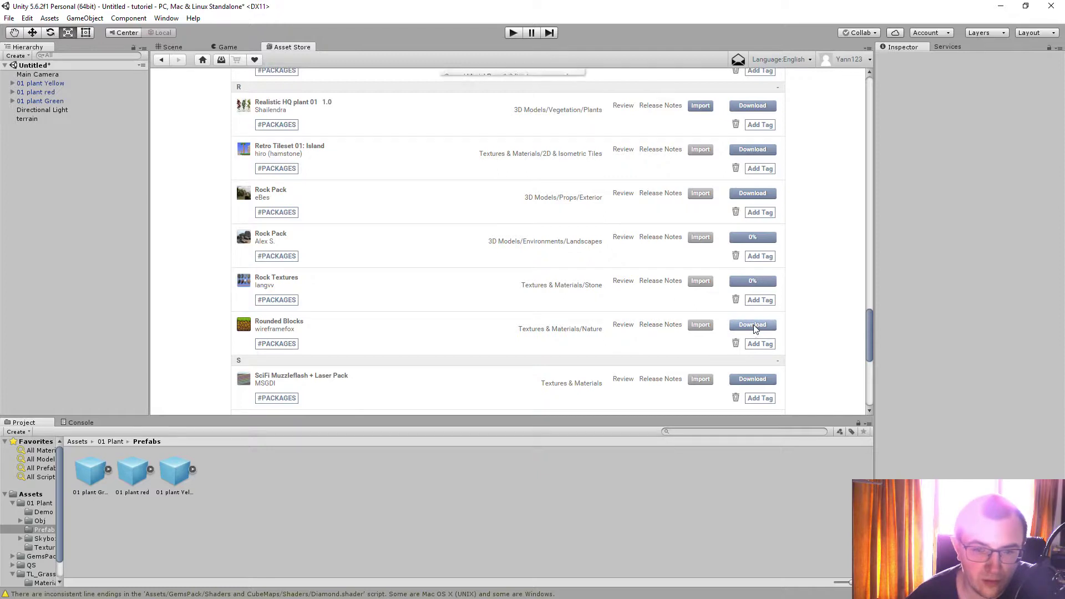
left_click(753, 193)
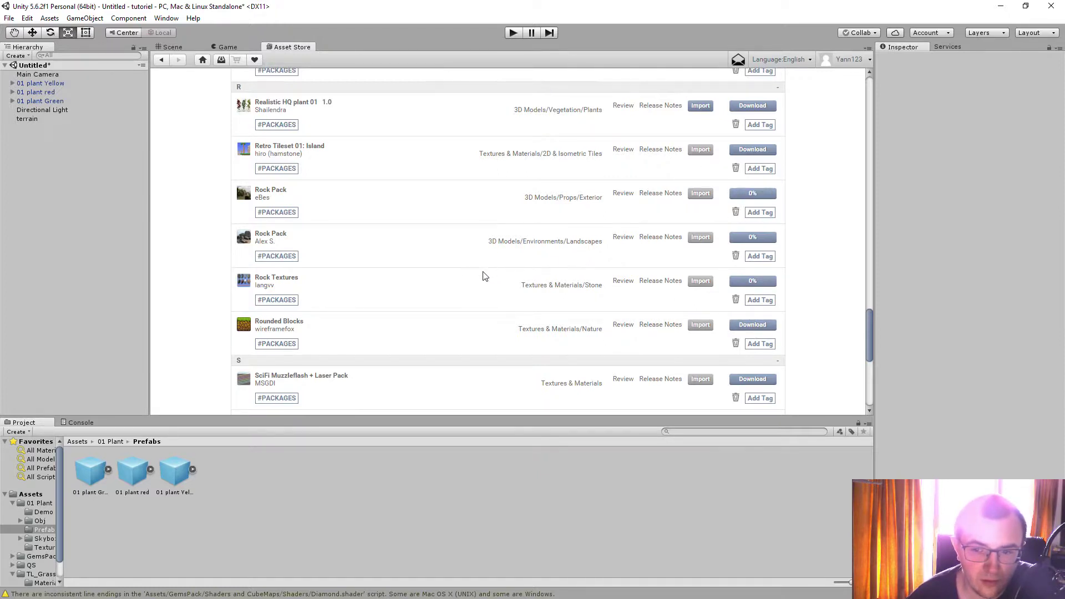
Start downloading the SciFi Muzzleflash + Laser Pack package
scroll(484, 276, "down", 3)
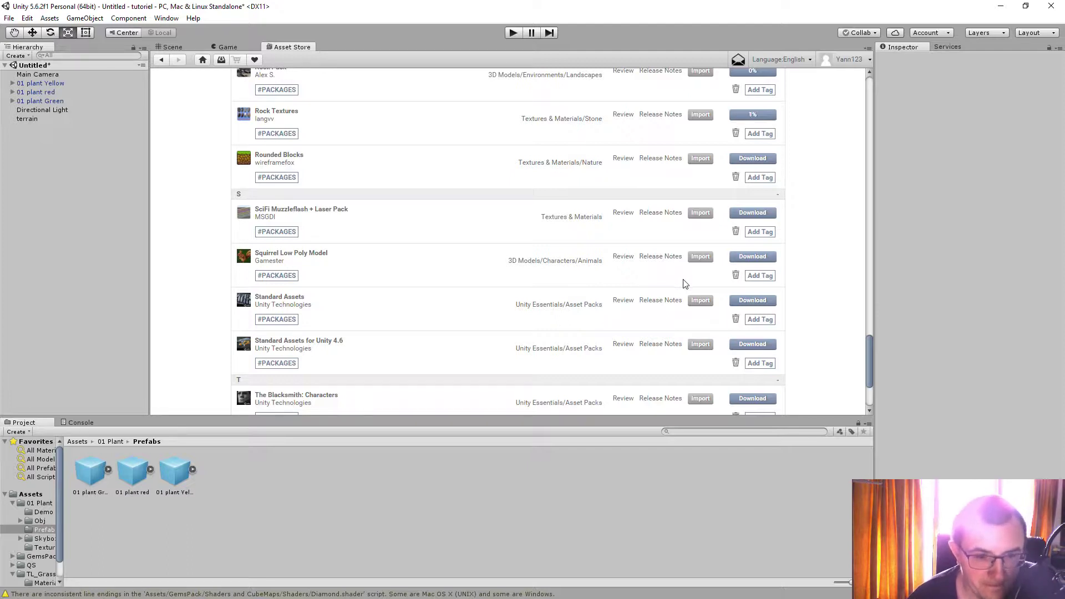
left_click(738, 215)
scroll(680, 259, "down", 2)
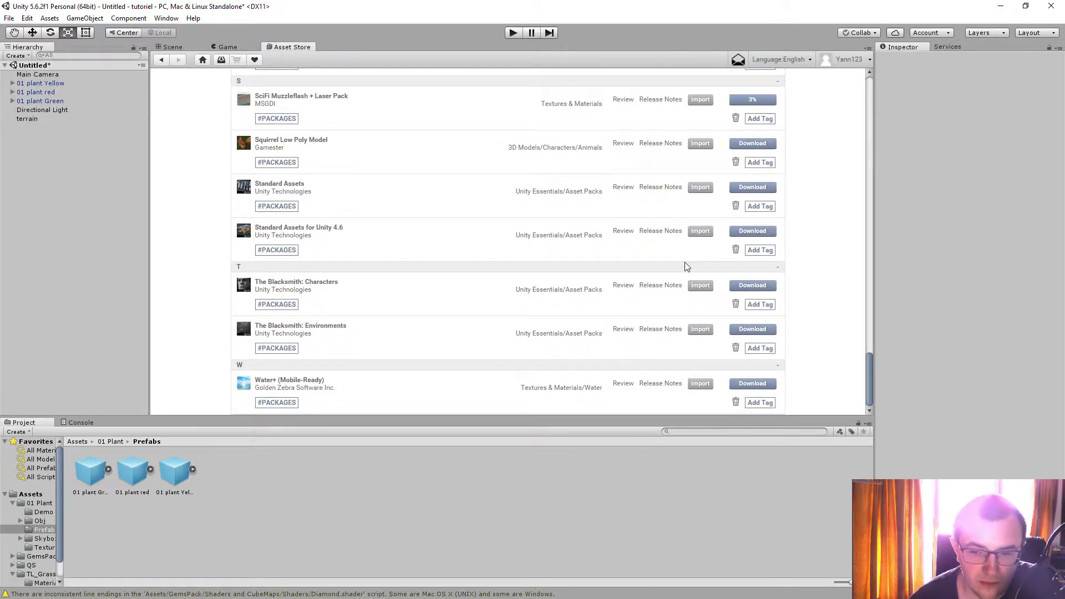
Find the downloaded Crystal Model Pack in the downloads list and import all its files into the project
scroll(680, 260, "up", 7)
scroll(686, 264, "up", 2)
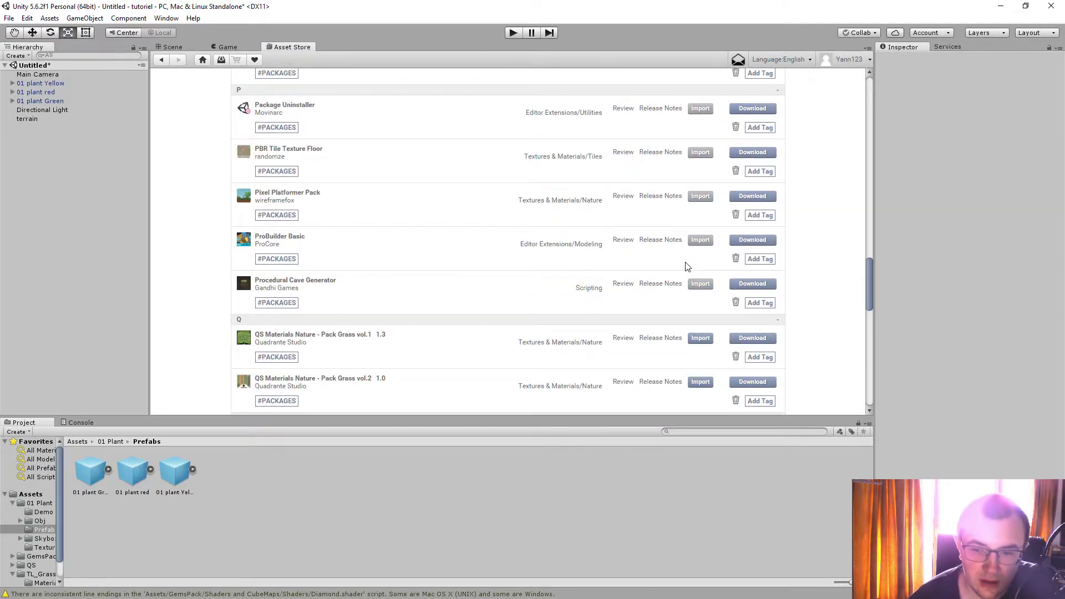
scroll(744, 269, "up", 10)
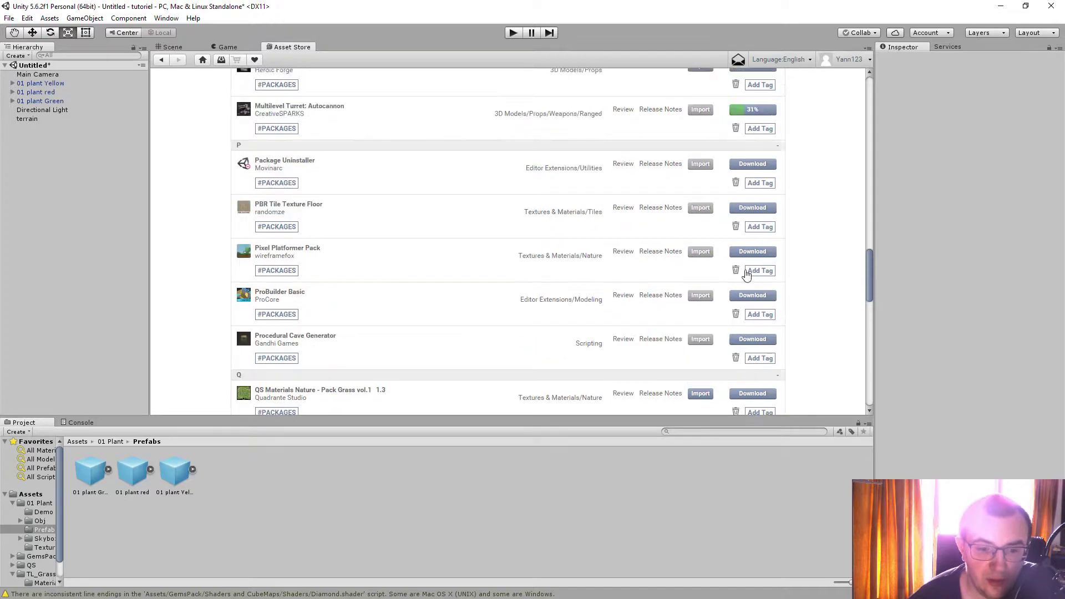
scroll(749, 275, "up", 3)
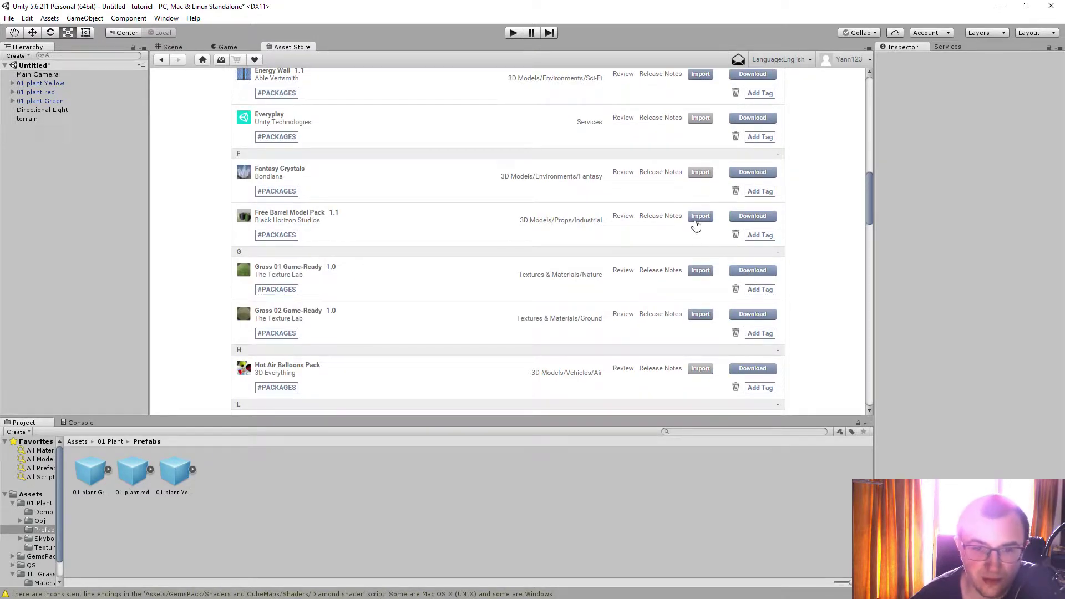
scroll(698, 236, "up", 1)
scroll(698, 236, "up", 3)
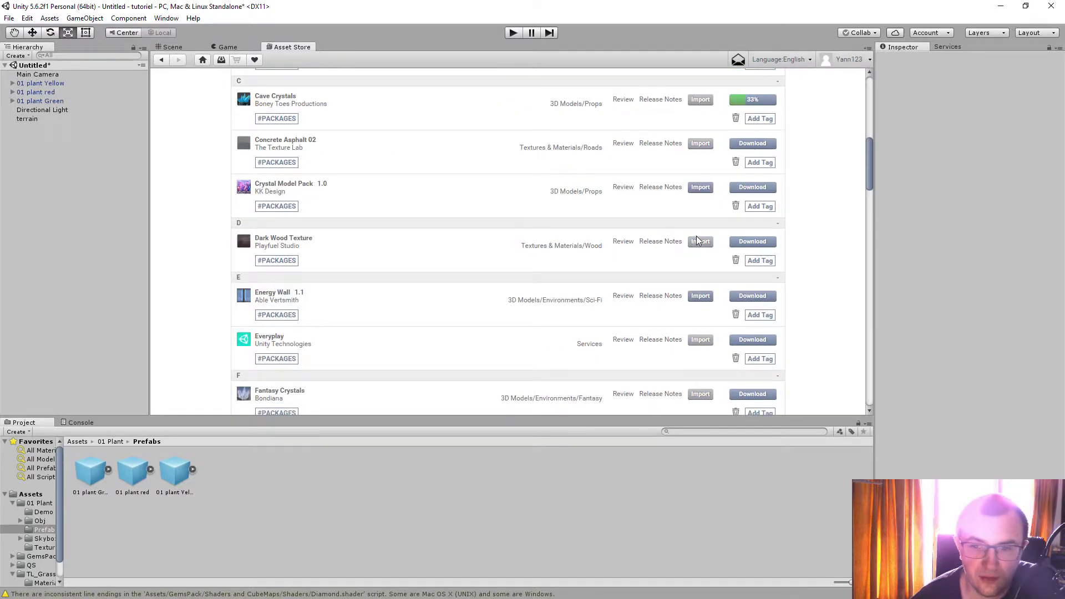
scroll(697, 239, "up", 3)
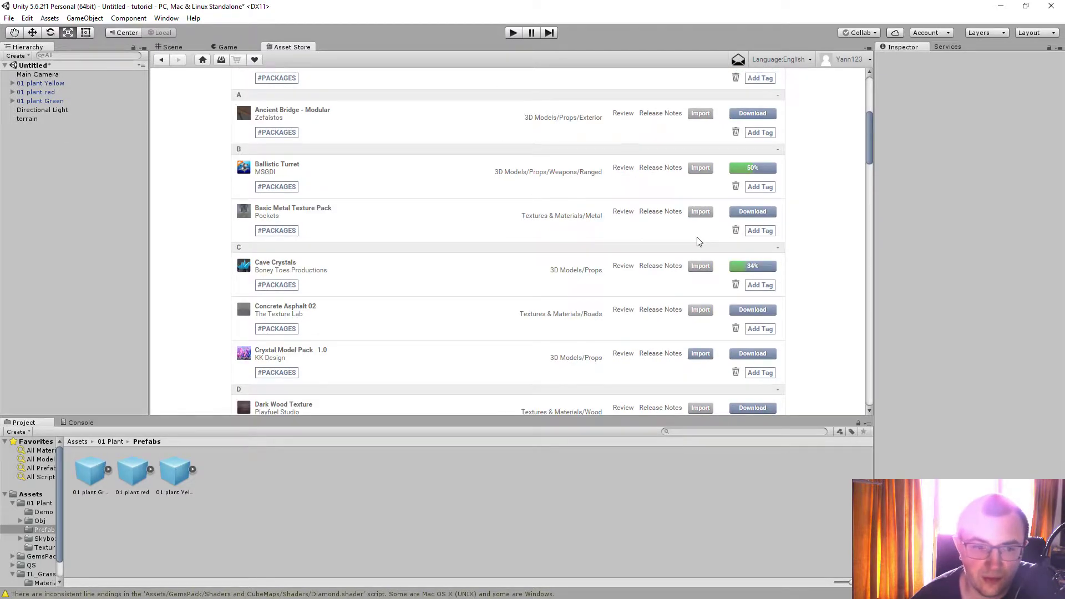
scroll(698, 242, "up", 4)
scroll(697, 242, "down", 2)
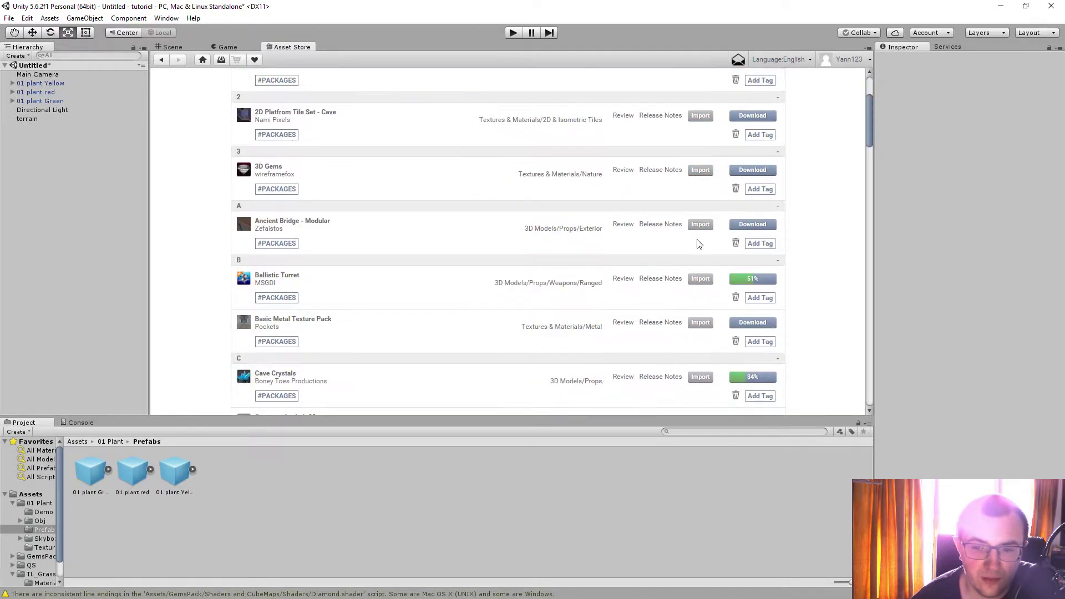
scroll(698, 244, "down", 2)
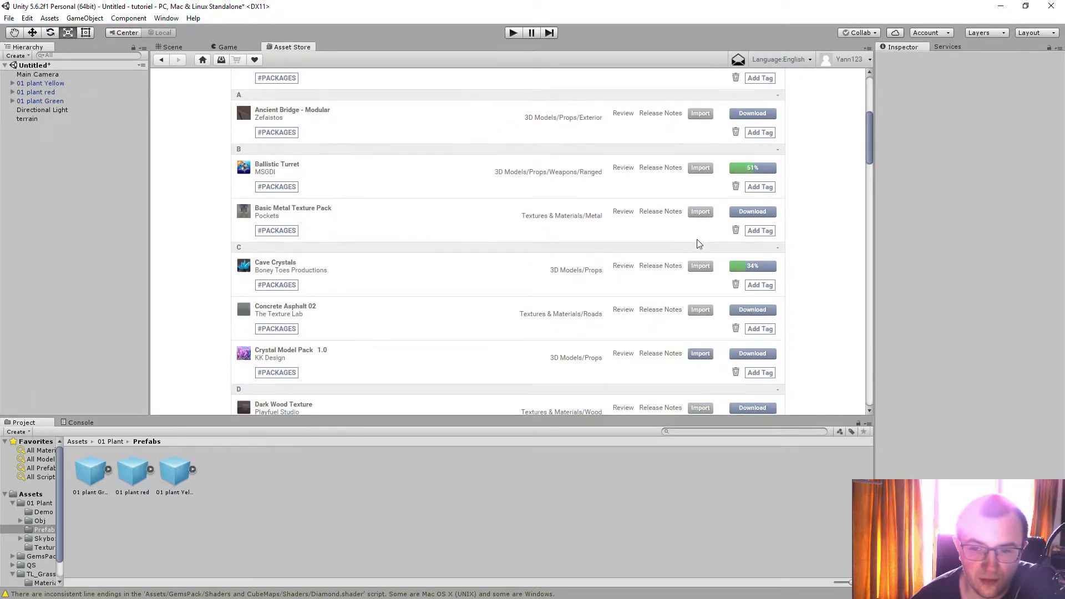
left_click(700, 354)
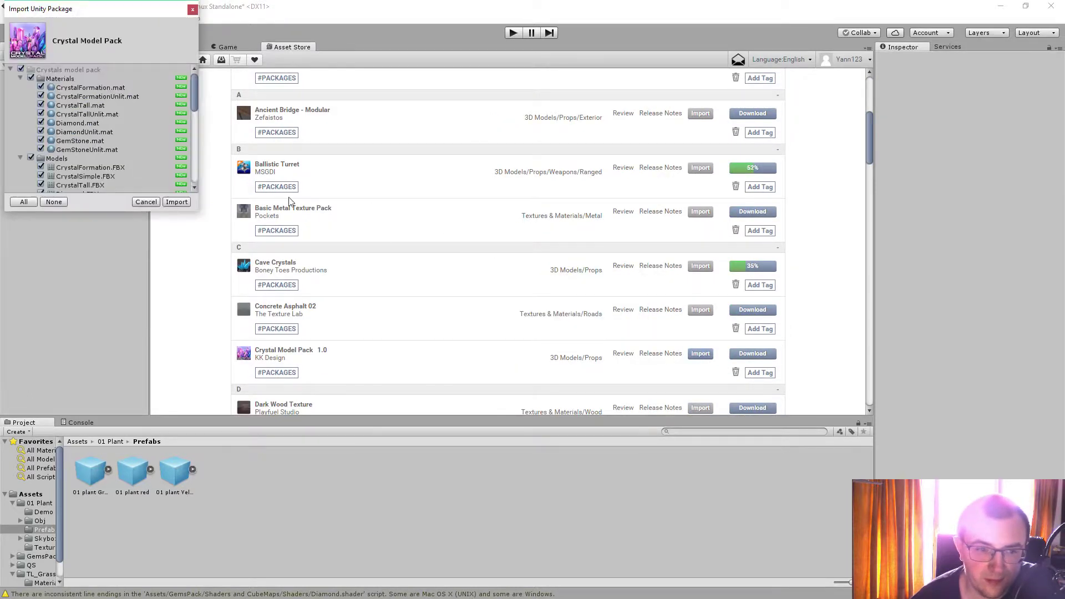
left_click(177, 203)
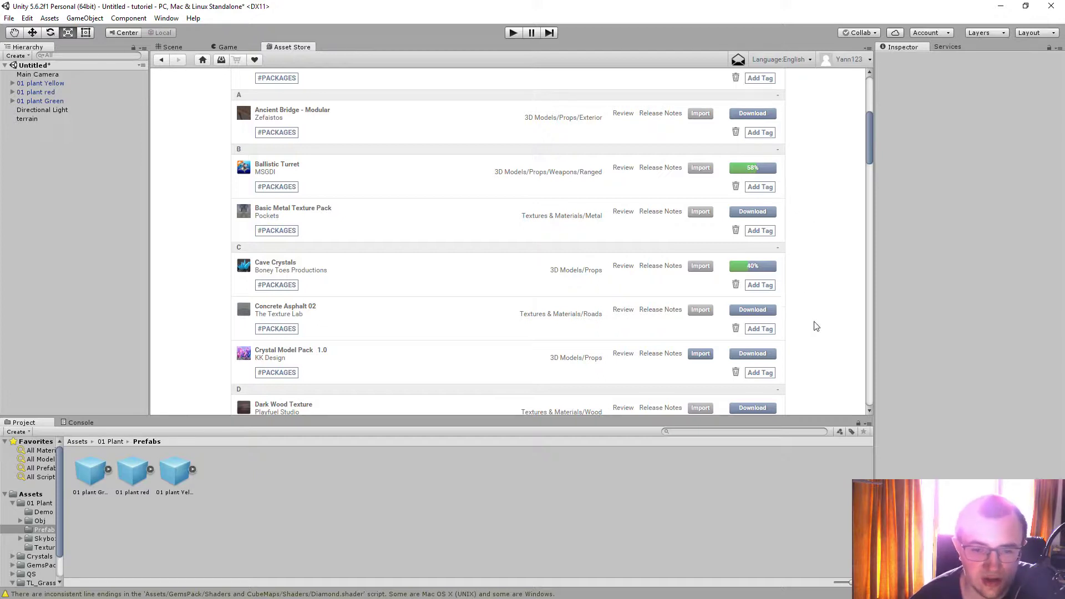
Import all files of the downloaded Energy Wall package into the project
scroll(815, 326, "down", 2)
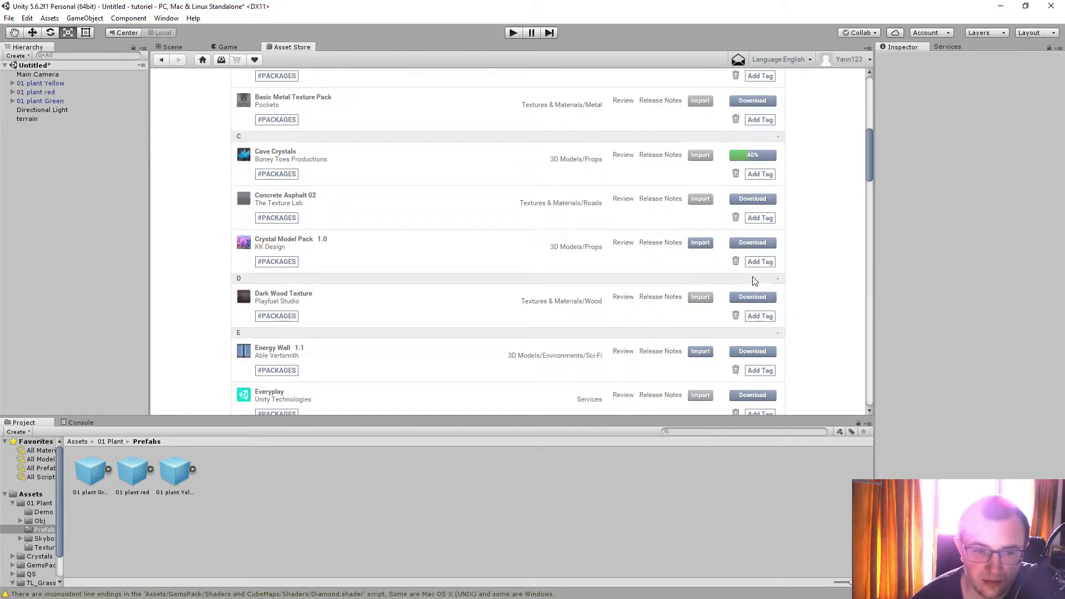
left_click(700, 351)
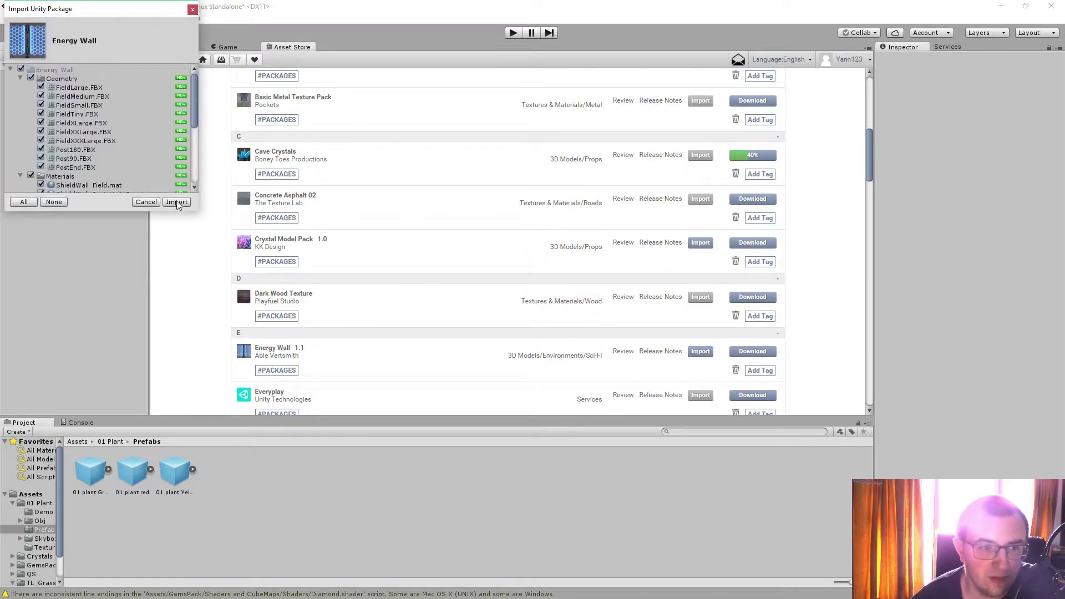
left_click(177, 201)
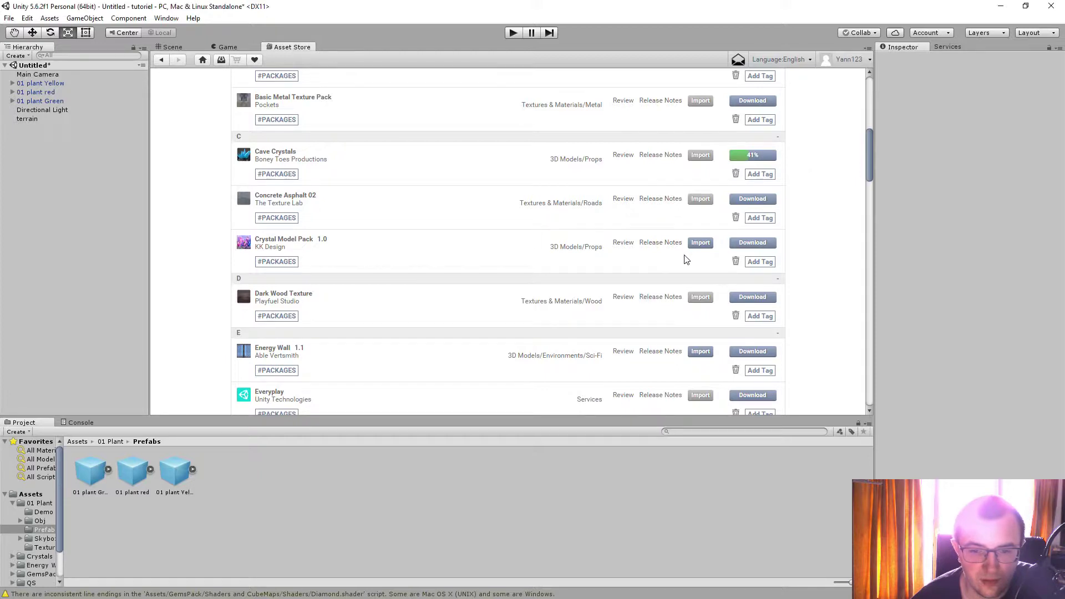
Import all files of the downloaded Free Barrel Model Pack into the project
scroll(673, 275, "down", 2)
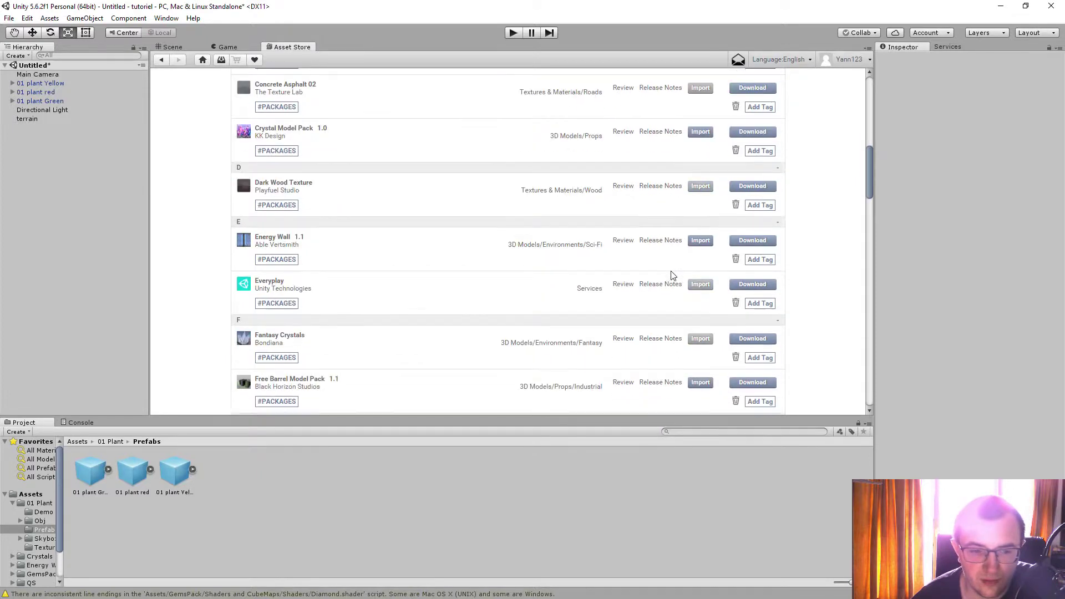
scroll(702, 383, "down", 1)
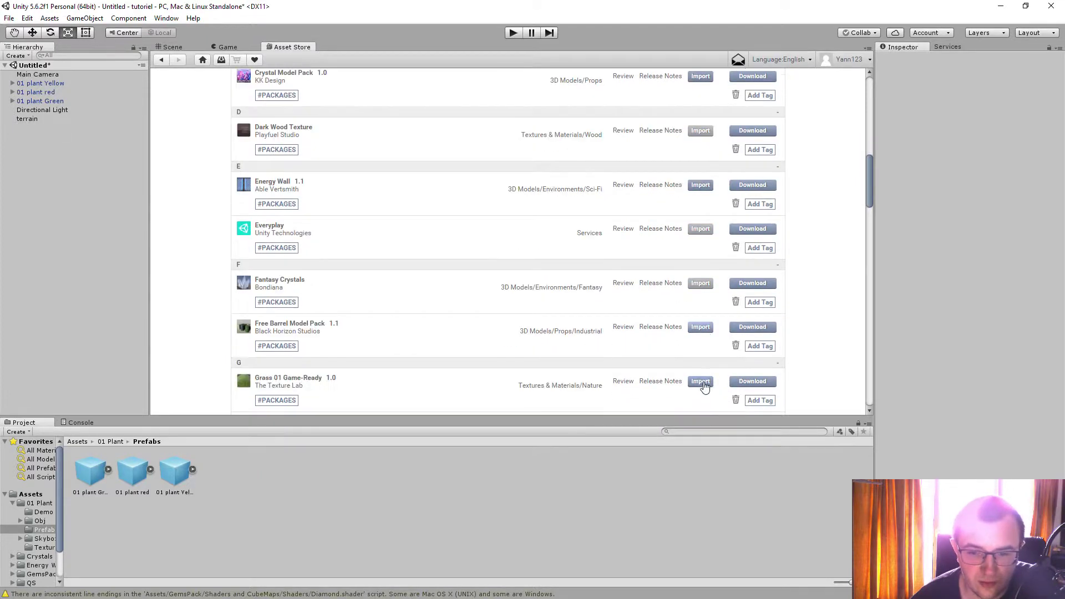
left_click(699, 328)
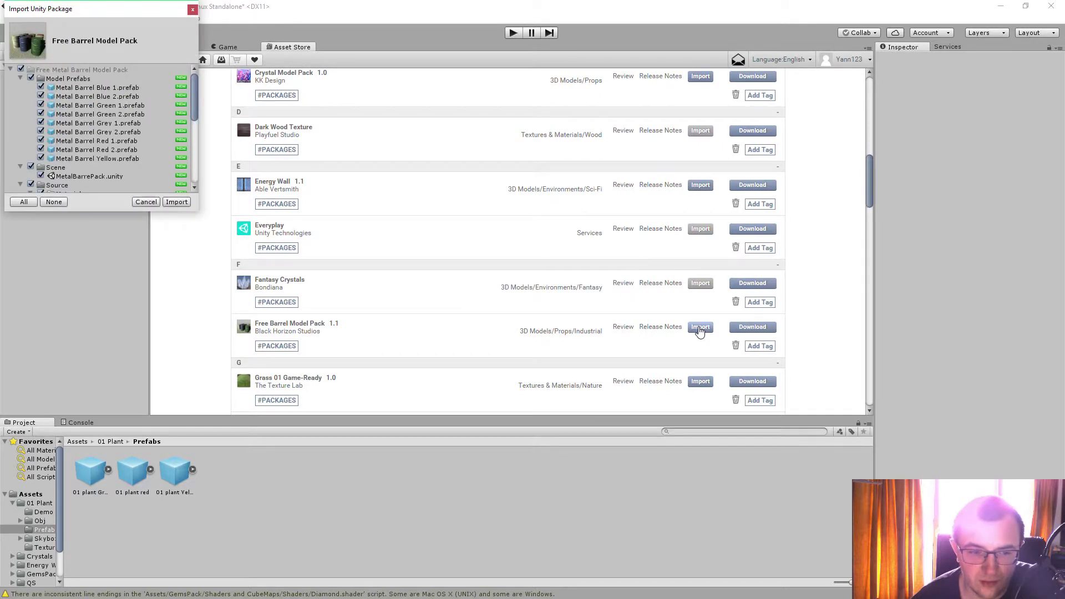
left_click(176, 202)
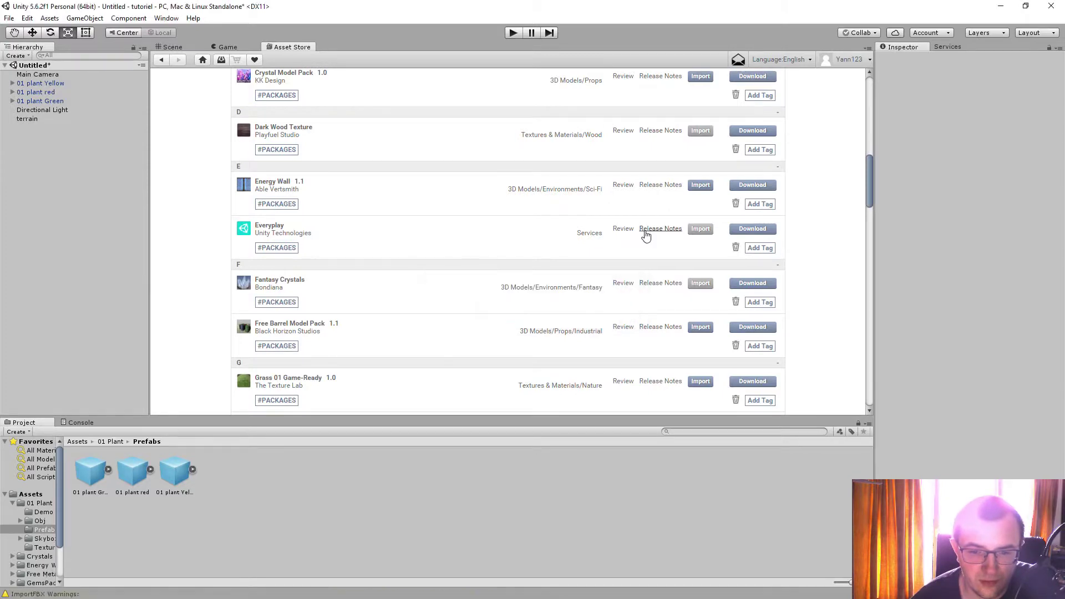
Import all files of the downloaded Modular Crystals package into the project
scroll(646, 236, "down", 1)
scroll(646, 236, "down", 6)
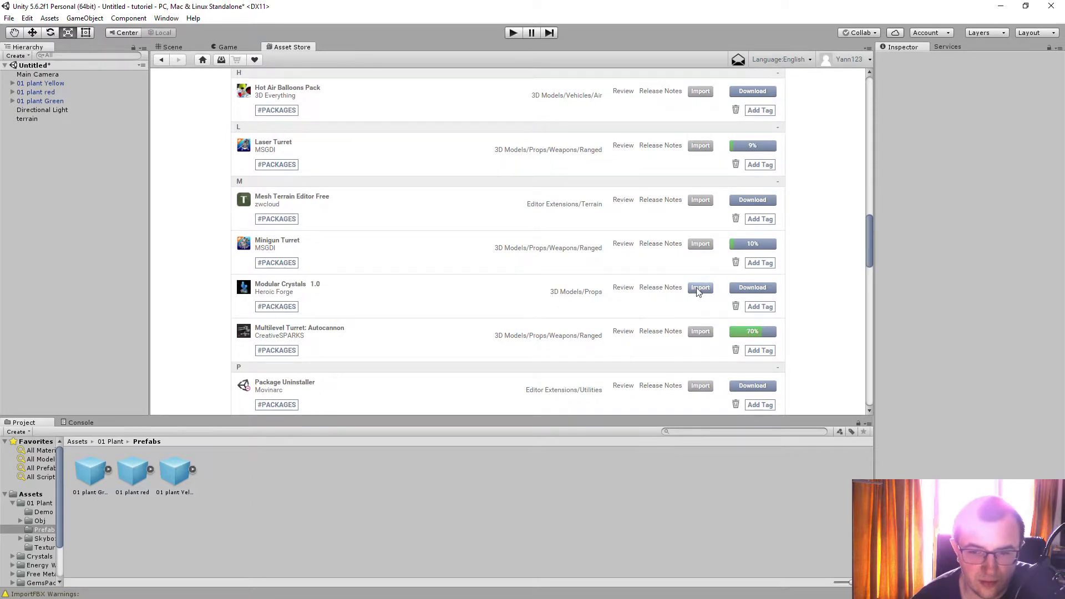
left_click(698, 289)
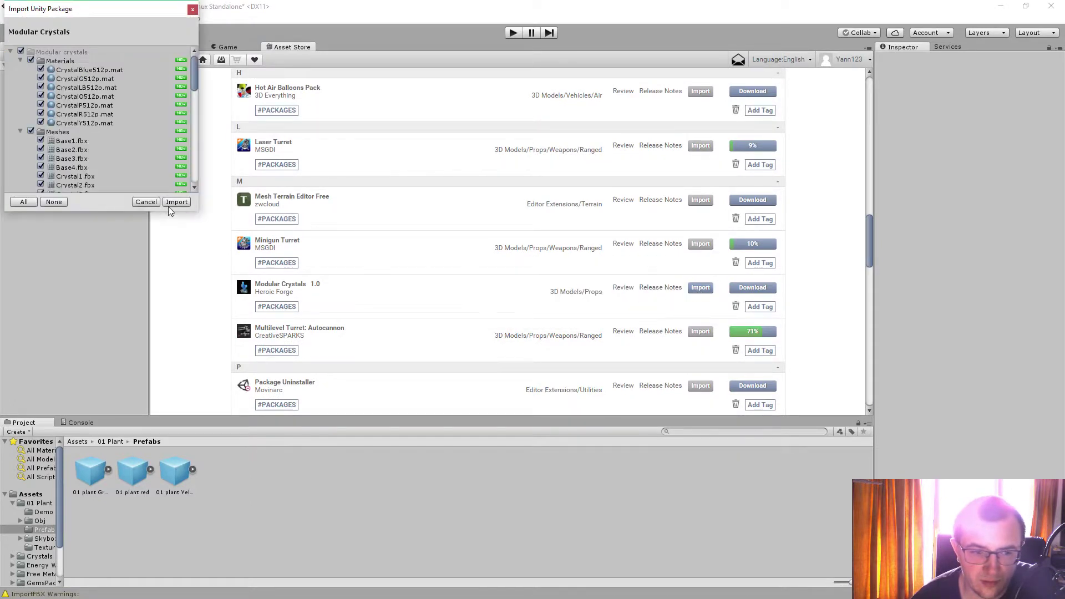
left_click(177, 202)
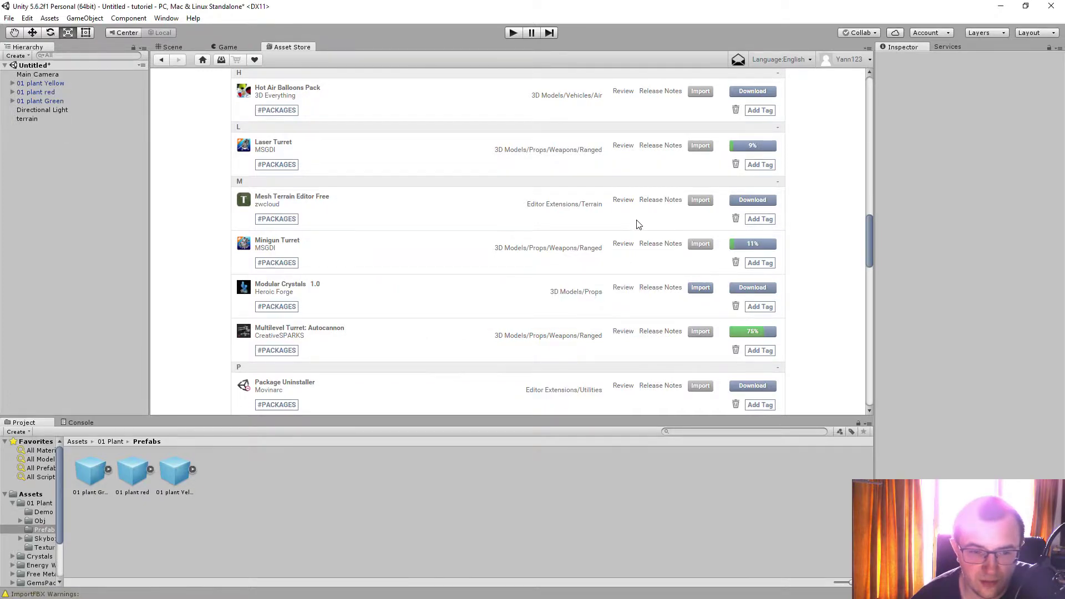
Look through the whole downloads list to check which packages are ready to import
scroll(637, 225, "down", 3)
scroll(642, 226, "down", 3)
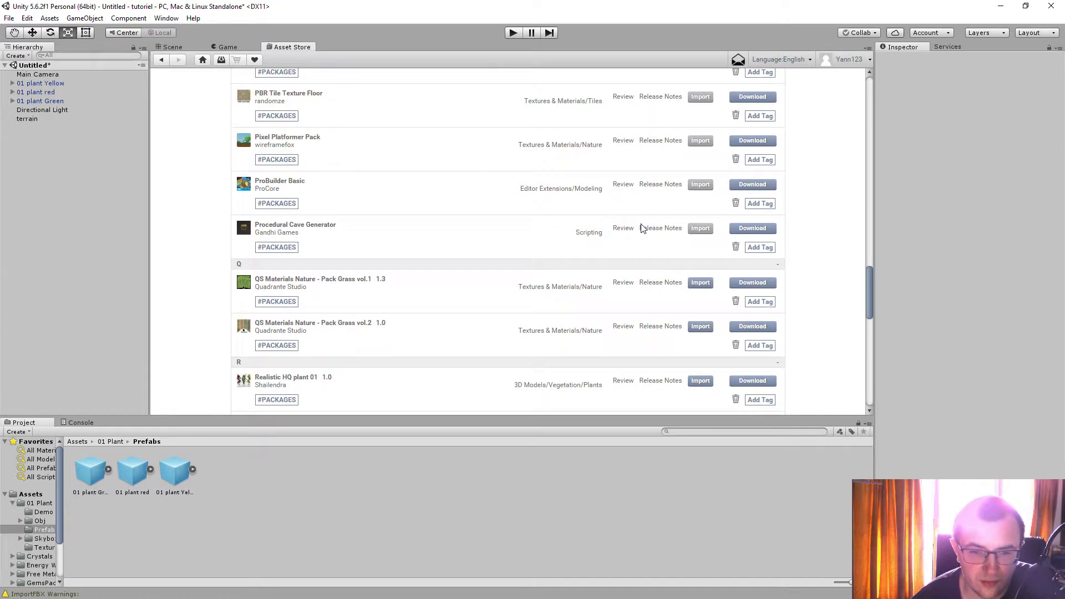
scroll(641, 228, "down", 3)
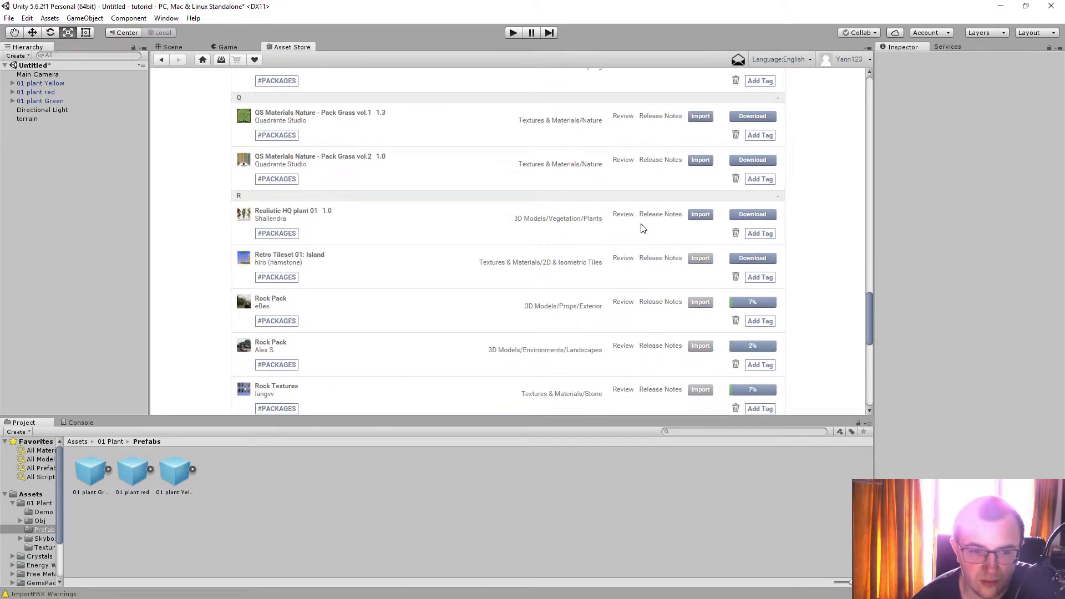
scroll(644, 228, "down", 5)
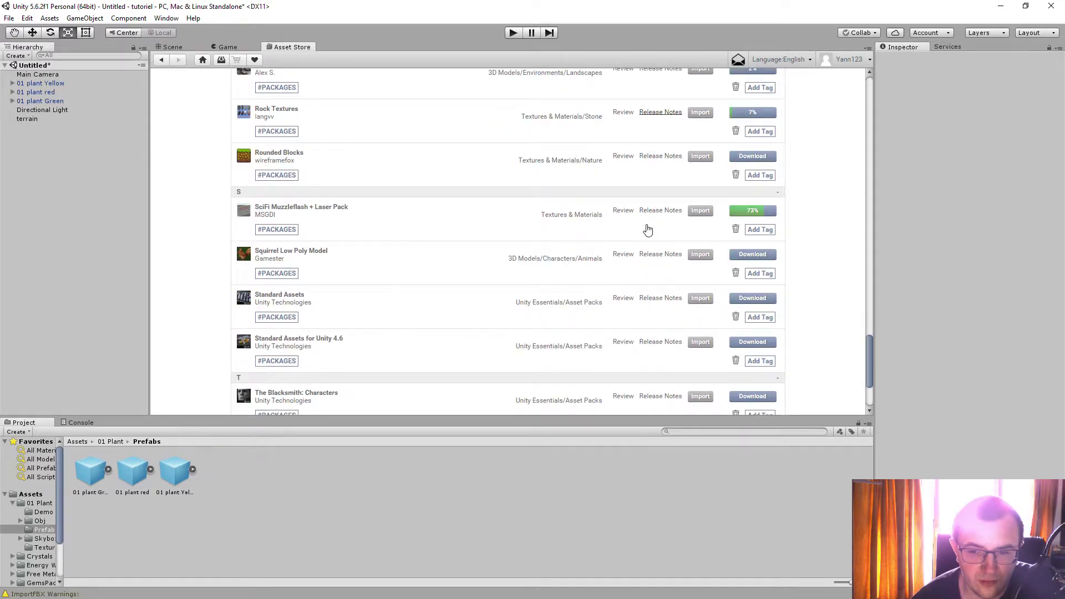
scroll(648, 230, "down", 2)
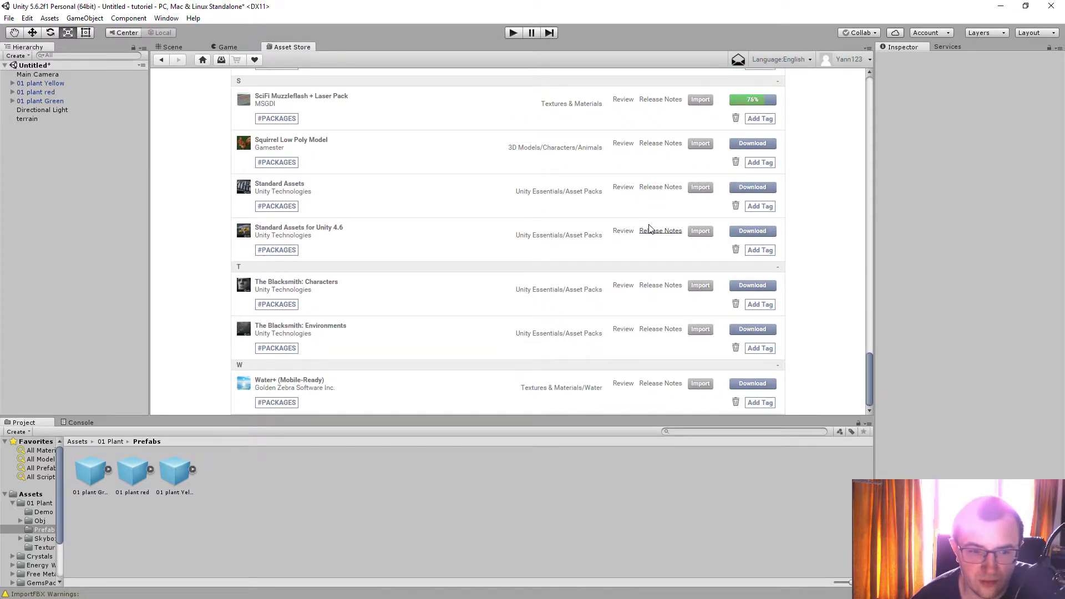
scroll(650, 229, "up", 1)
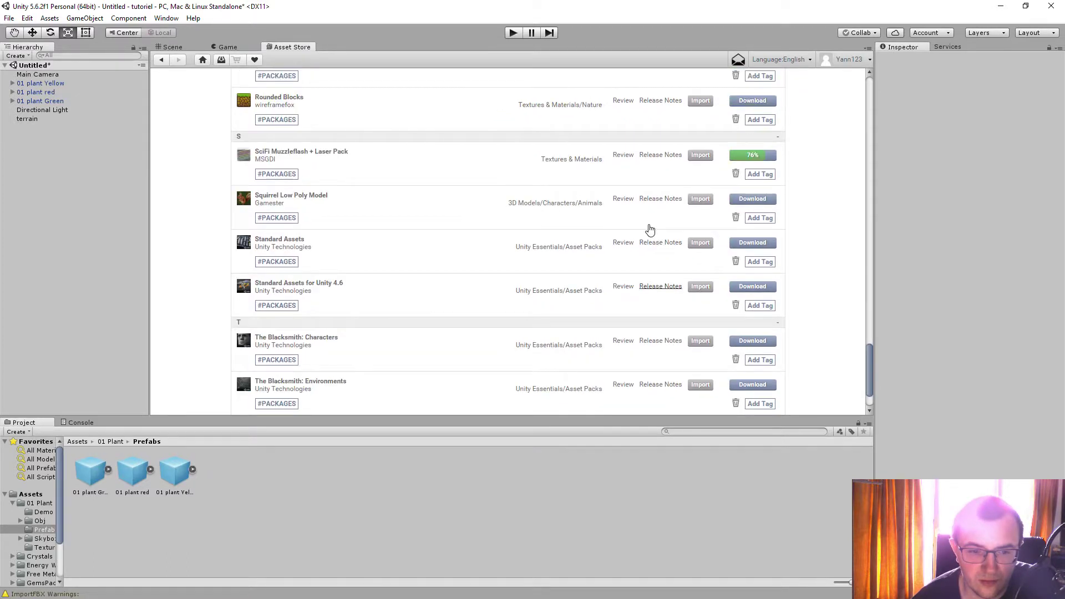
scroll(650, 229, "up", 15)
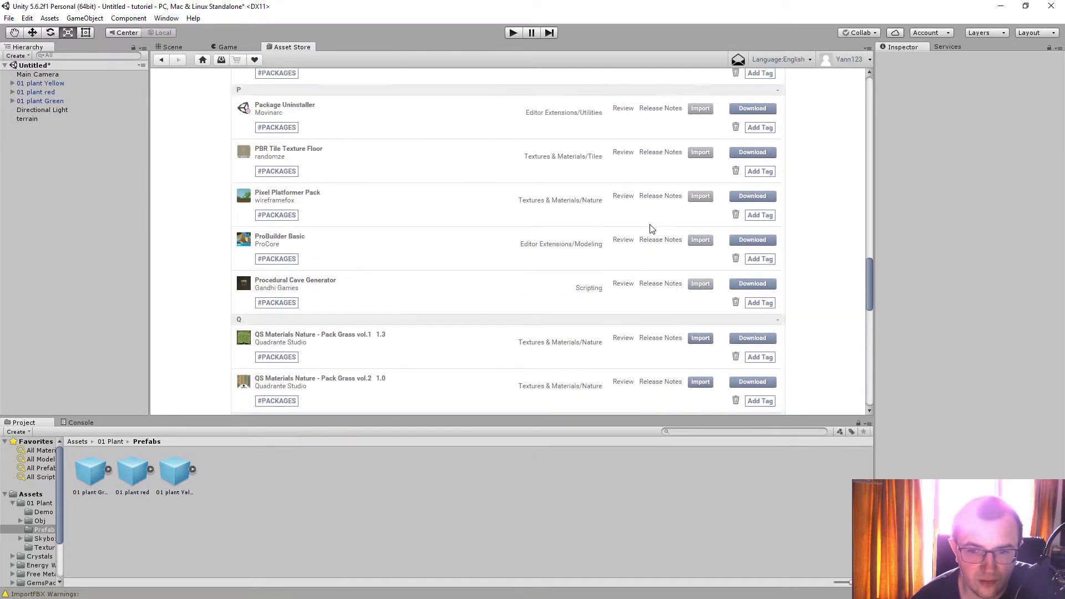
scroll(651, 229, "up", 10)
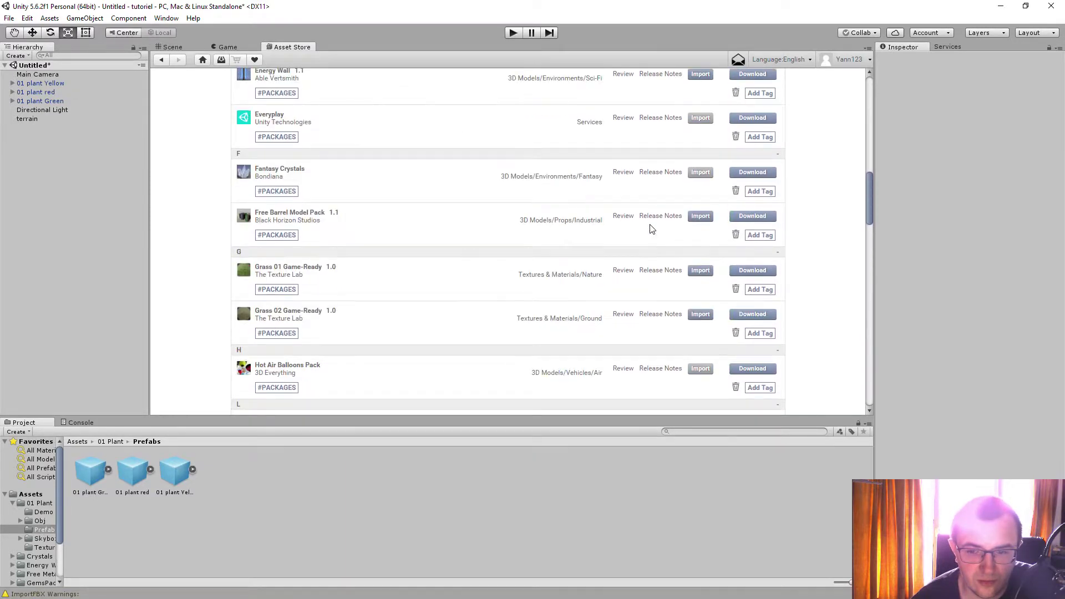
scroll(652, 229, "down", 3)
scroll(652, 230, "up", 5)
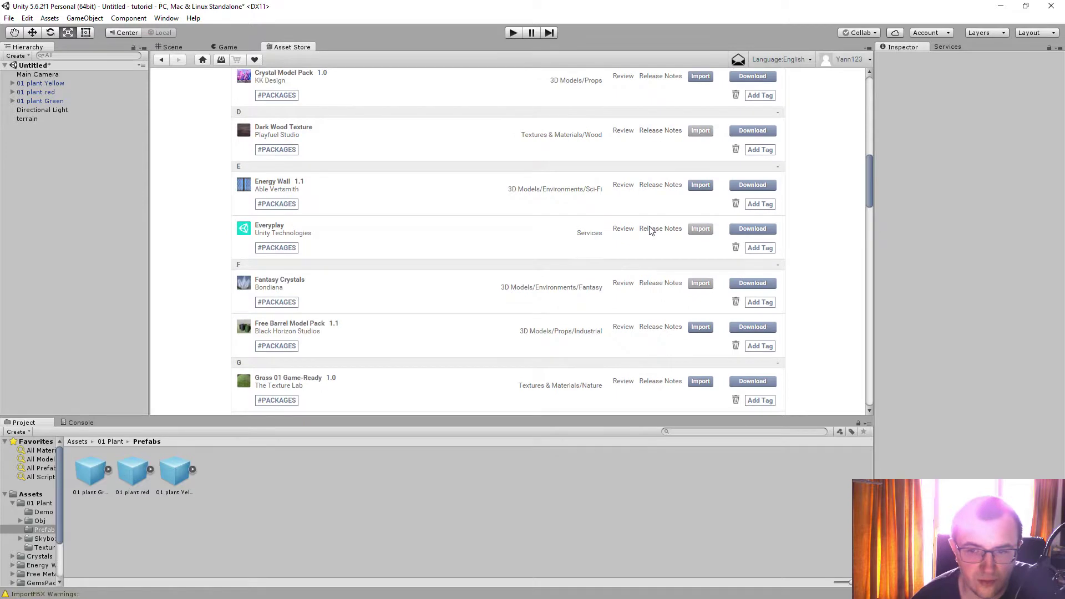
scroll(652, 230, "up", 5)
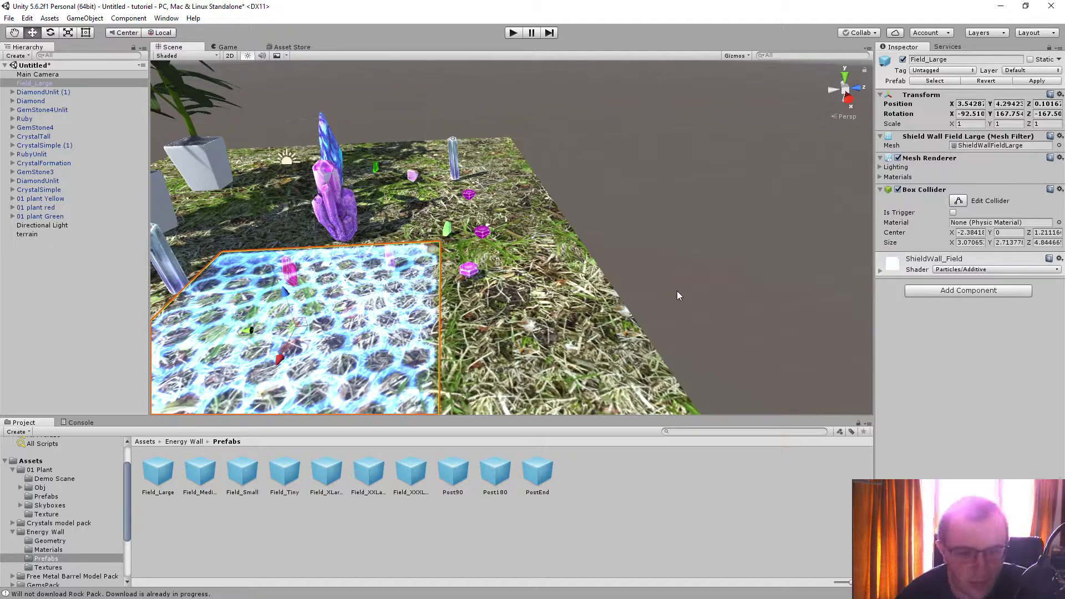
Rotate the flat Field_Large energy field upright, to about -6.5° on X and 90° on Y
left_click_drag(500, 152, 486, 365, "alt")
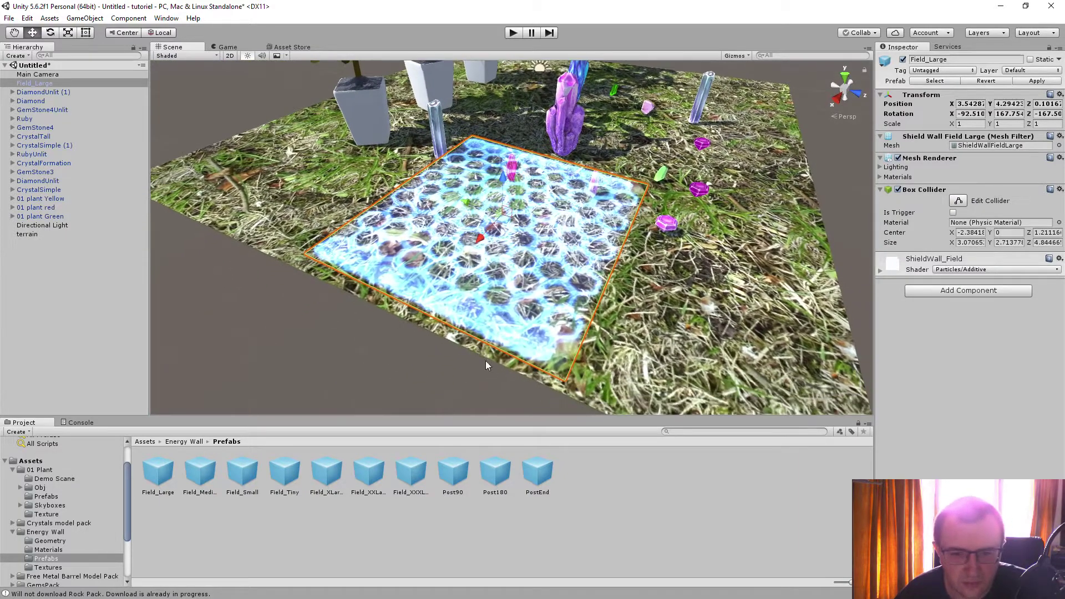
left_click(50, 32)
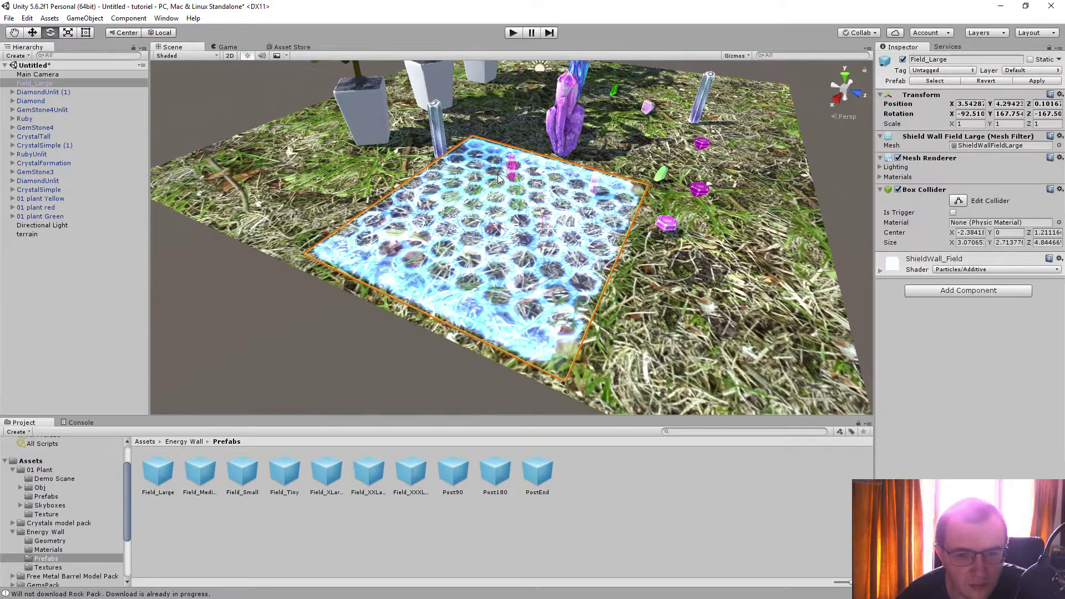
left_click_drag(498, 174, 466, 312)
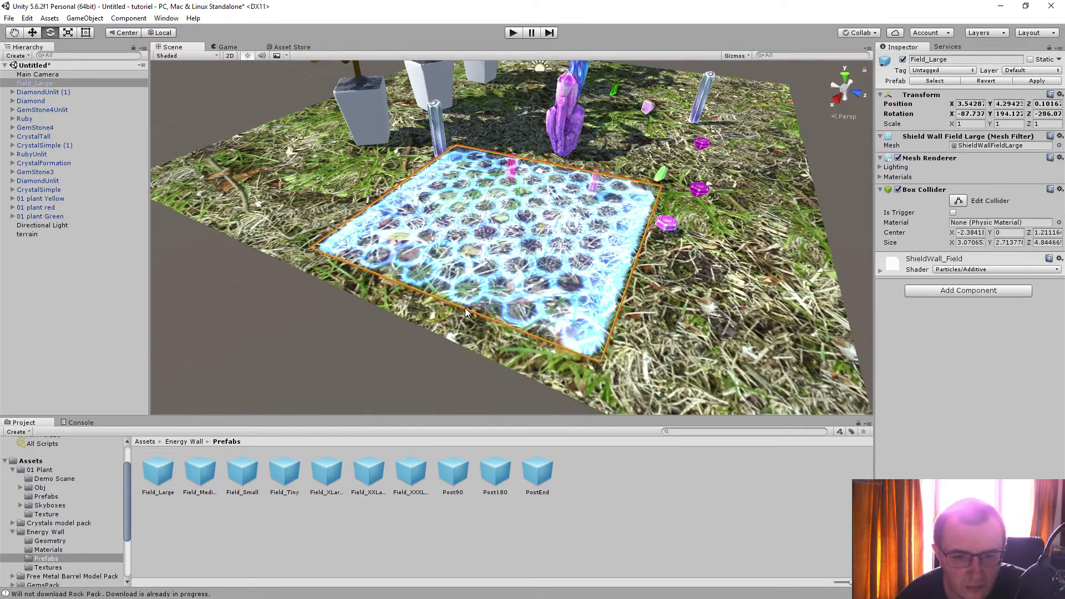
left_click_drag(485, 204, 421, 315)
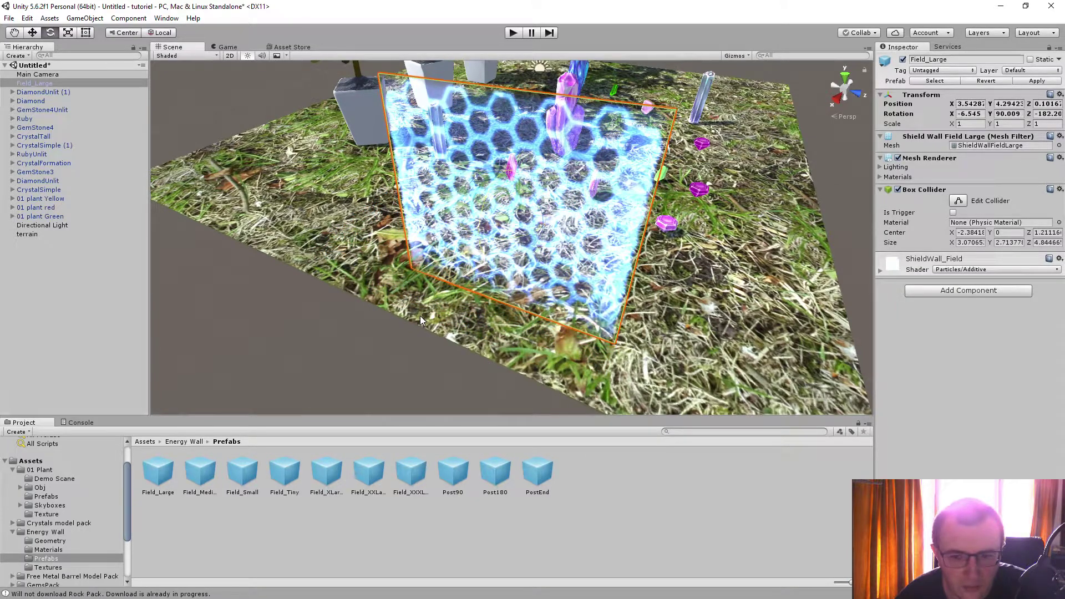
Move the upright energy field to the terrain's edge and place a duplicate beside it at about Z -3.4
left_click(32, 33)
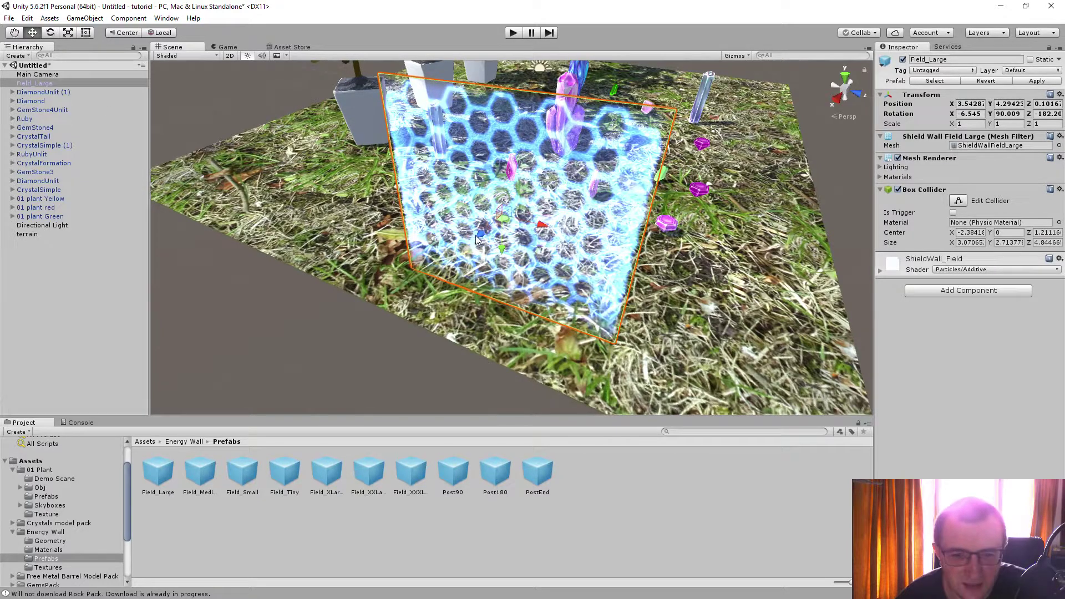
left_click_drag(480, 237, 484, 268)
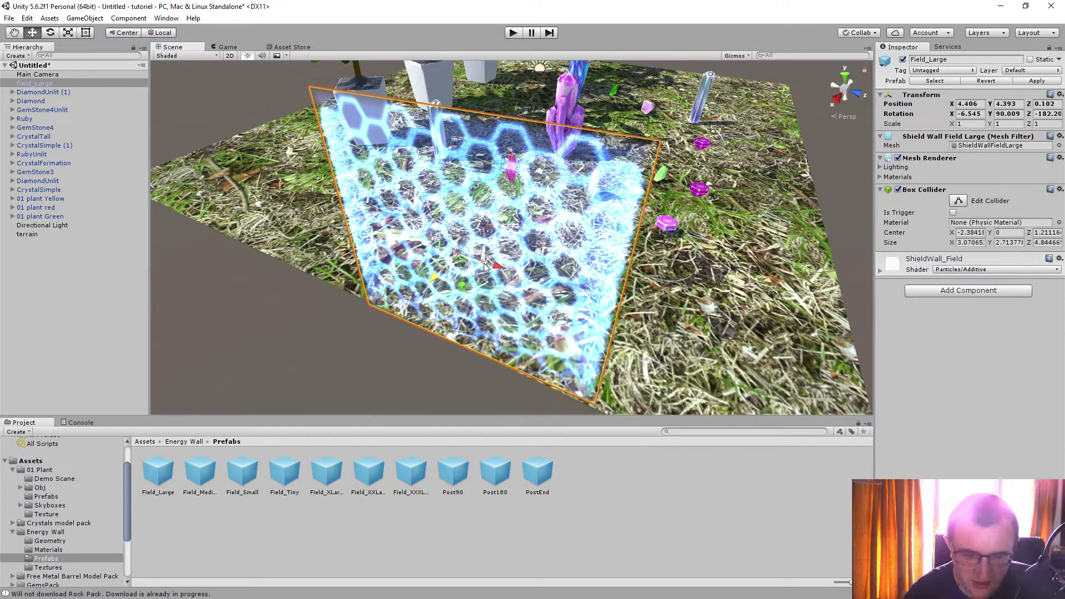
key("ctrl+d")
left_click_drag(489, 264, 215, 194)
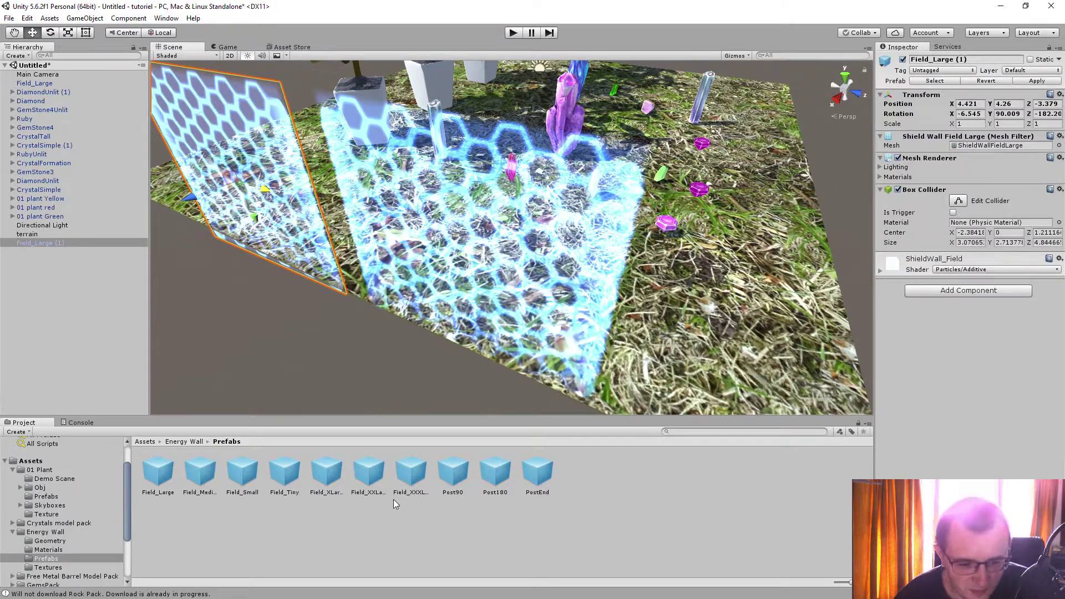
Place a Post90 between the two energy fields and two Post180 and one PostEnd prefabs near the original field's other end
left_click(452, 477)
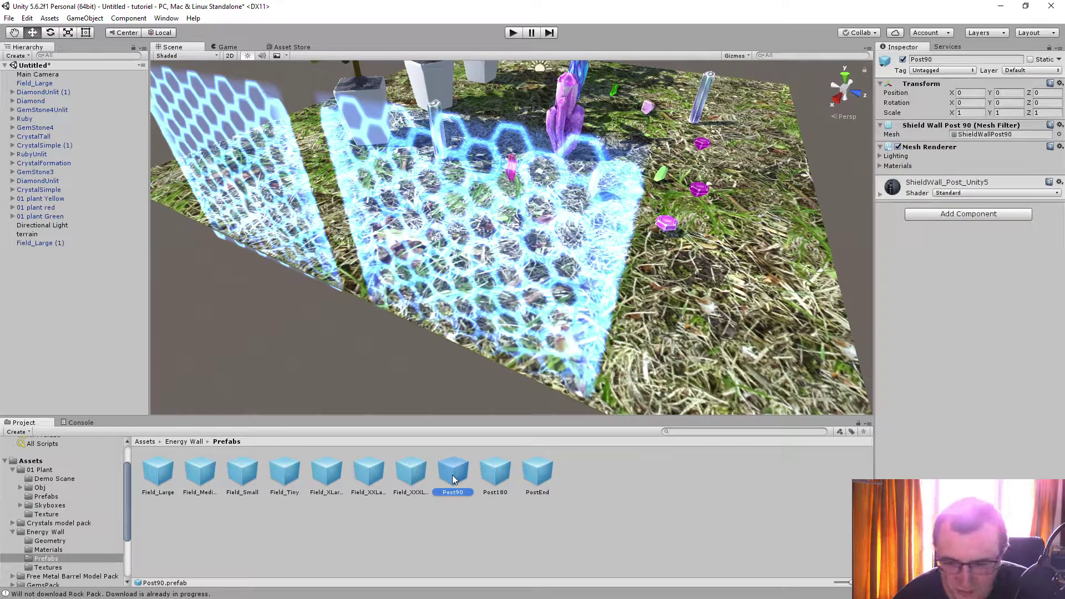
left_click_drag(453, 480, 355, 294)
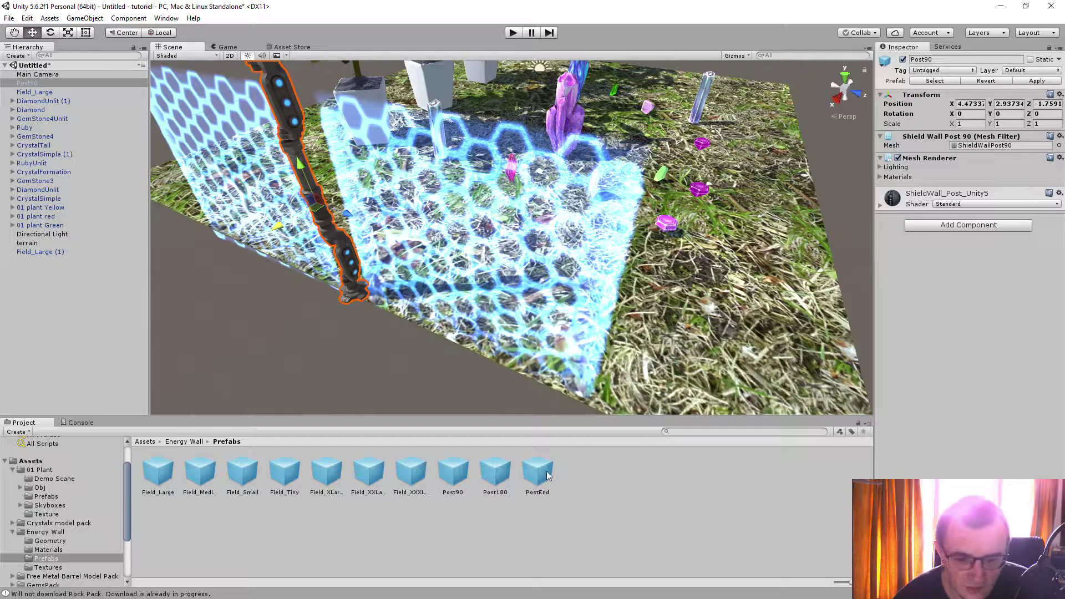
left_click_drag(494, 482, 717, 303)
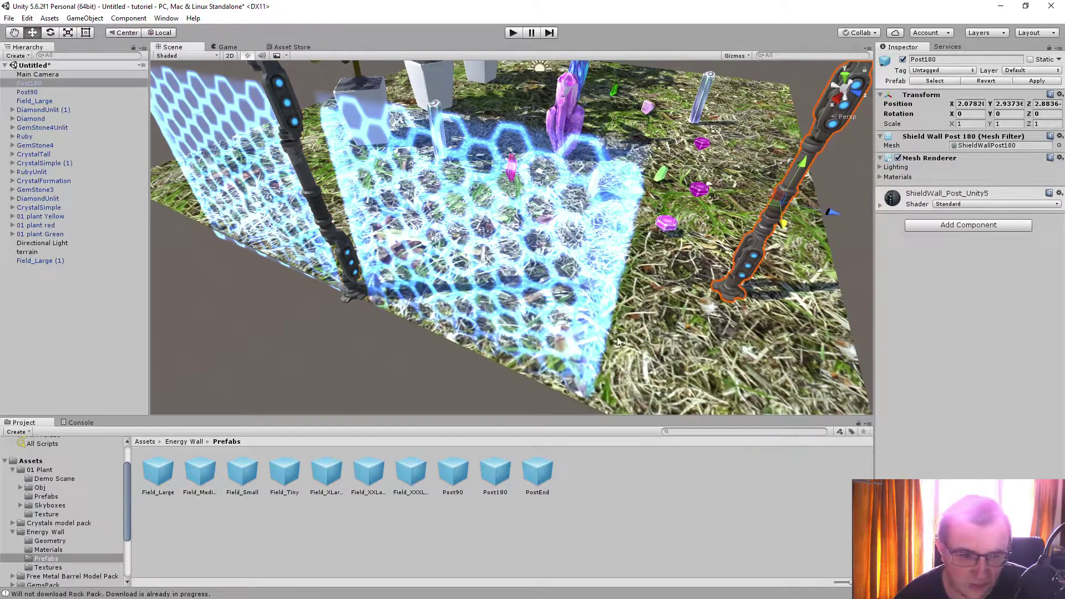
left_click_drag(509, 479, 650, 386)
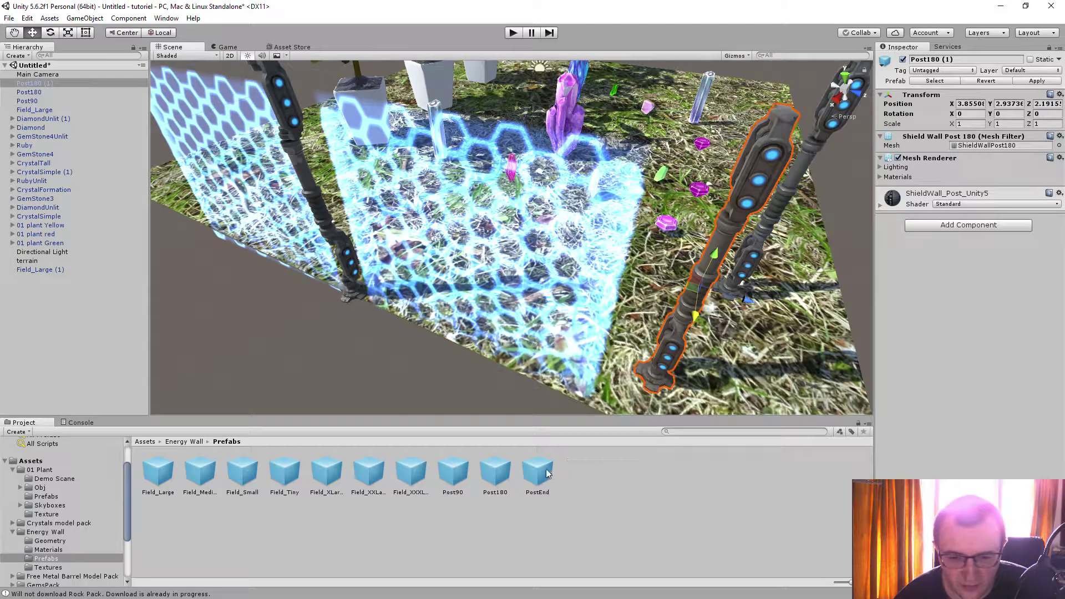
left_click_drag(541, 473, 597, 392)
Move the Post90 to the outer end of the duplicated energy field, at about Z -4.9
left_click_drag(721, 373, 736, 363, "alt")
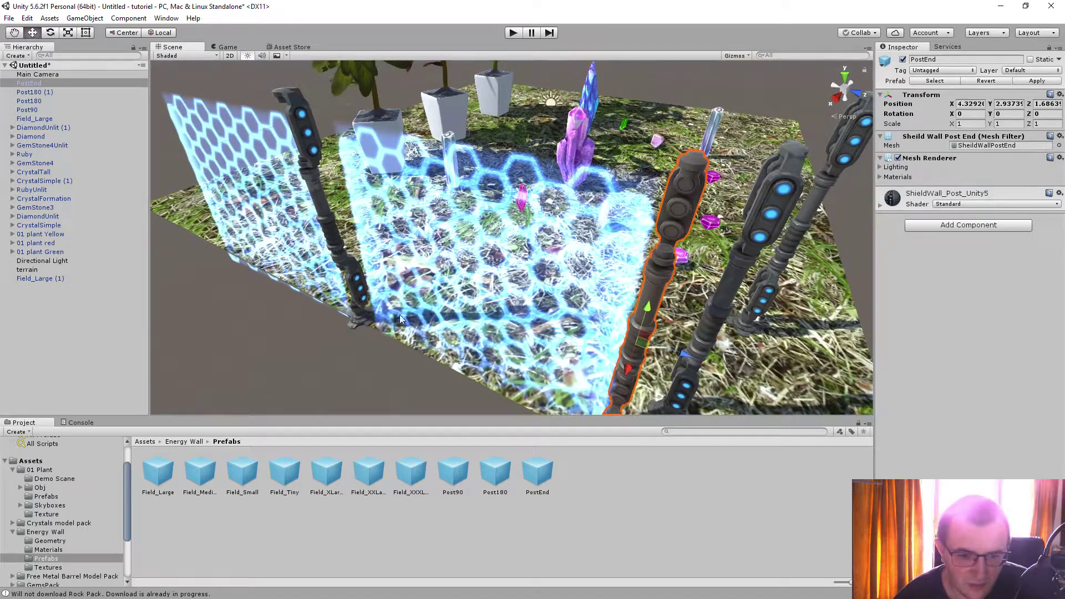
left_click(355, 314)
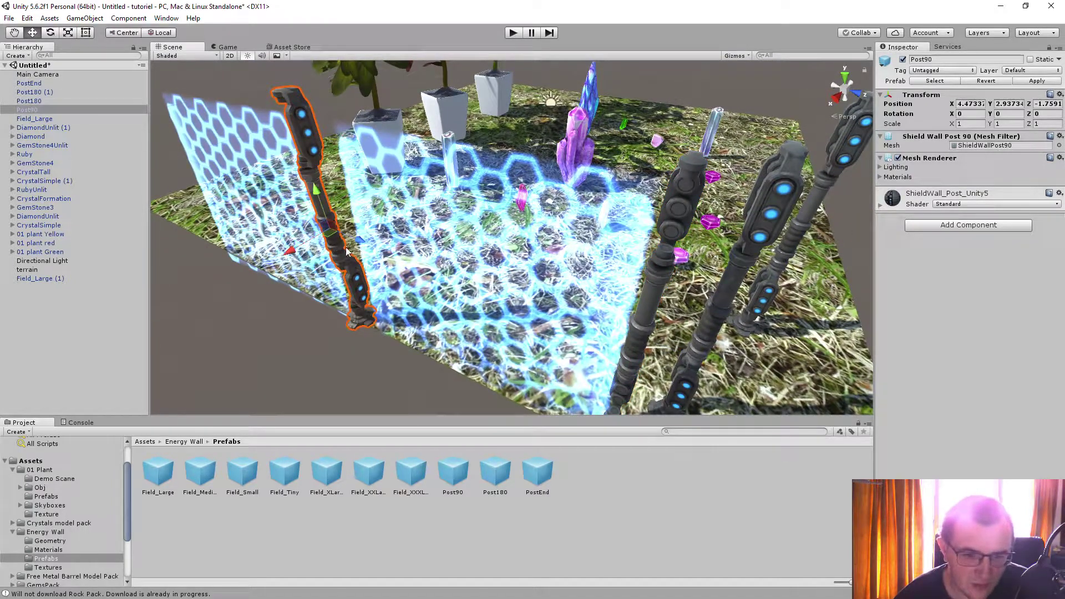
left_click_drag(360, 244, 179, 188)
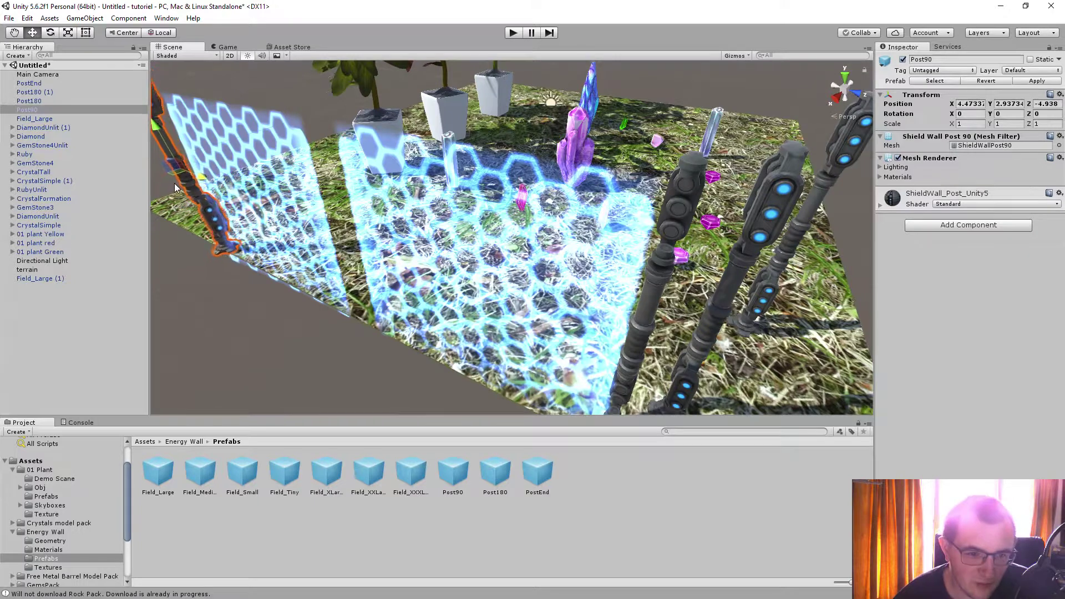
Rotate the second Post180, the one nearer the PostEnd, to about -85° on Y so it lines up with the fields
left_click(683, 401)
key("e")
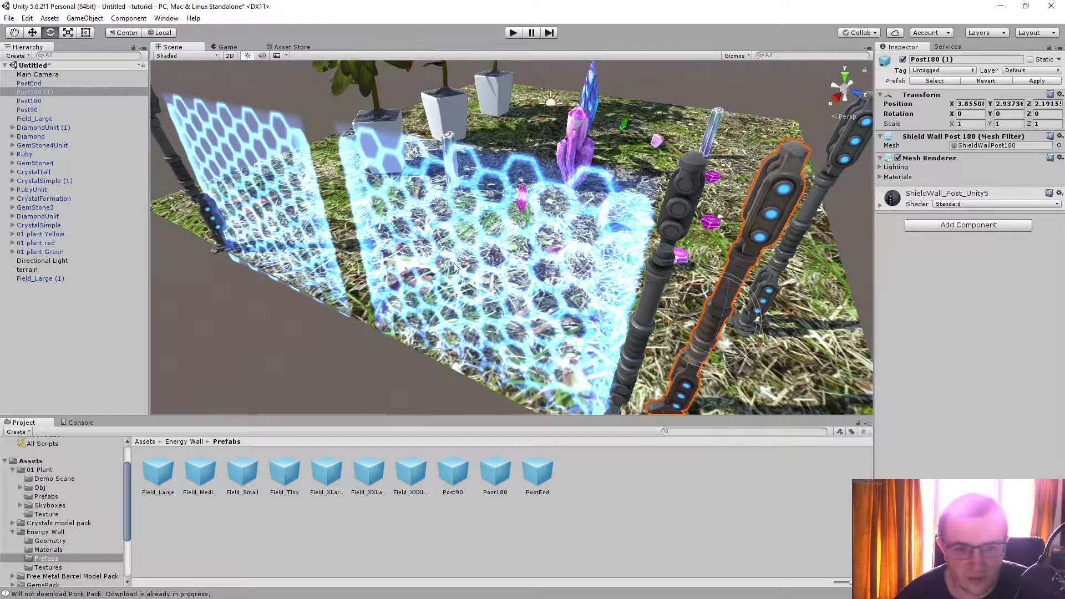
left_click_drag(453, 267, 670, 280, "alt")
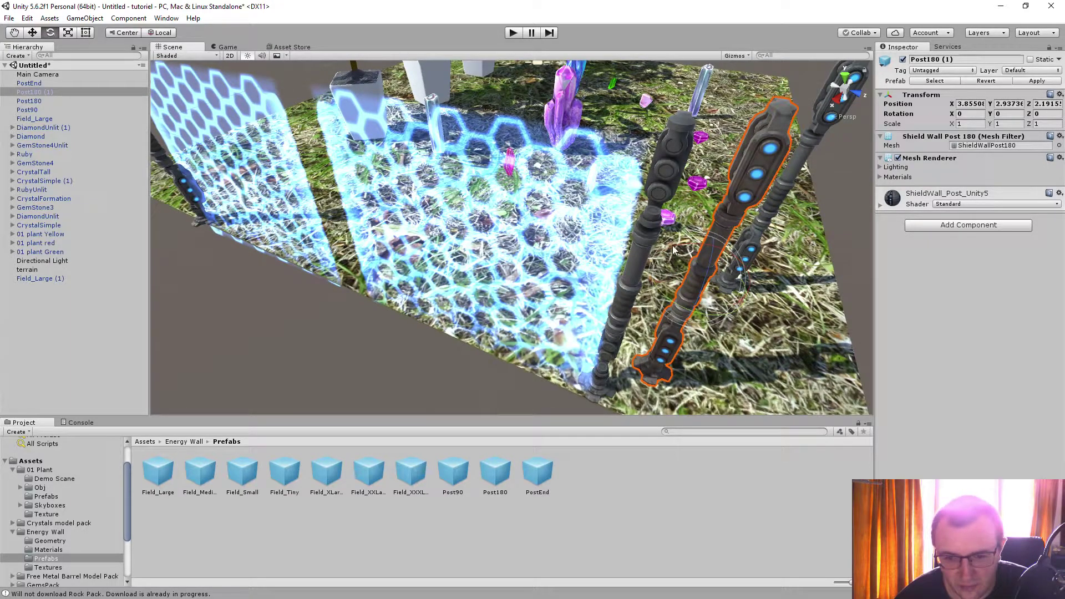
mouse_move(671, 246)
left_mouse_down()
mouse_move(660, 256)
mouse_move(671, 250)
left_mouse_up()
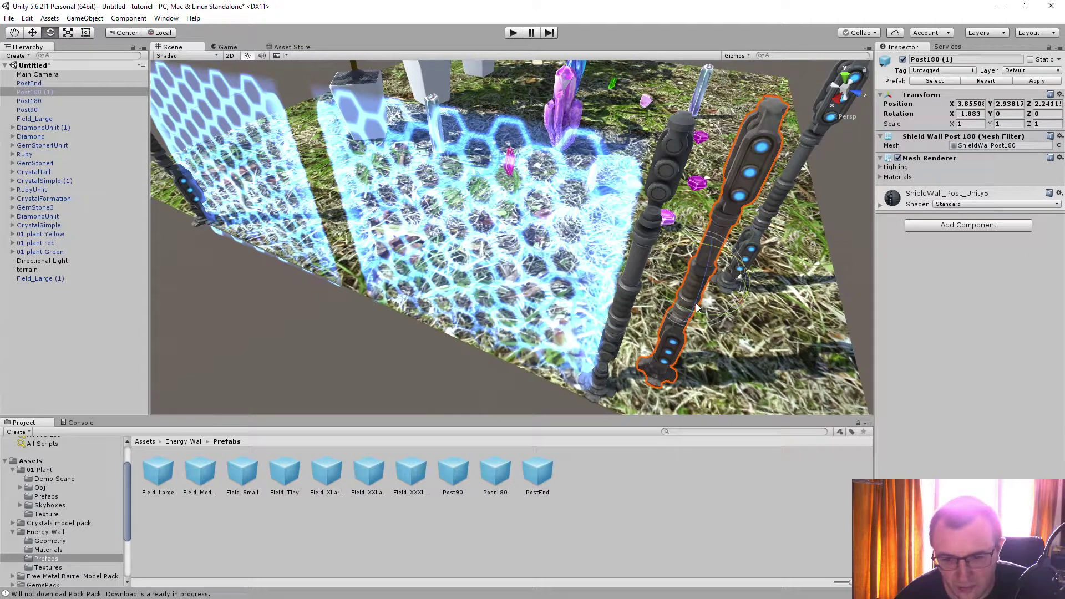
left_click_drag(696, 307, 850, 232)
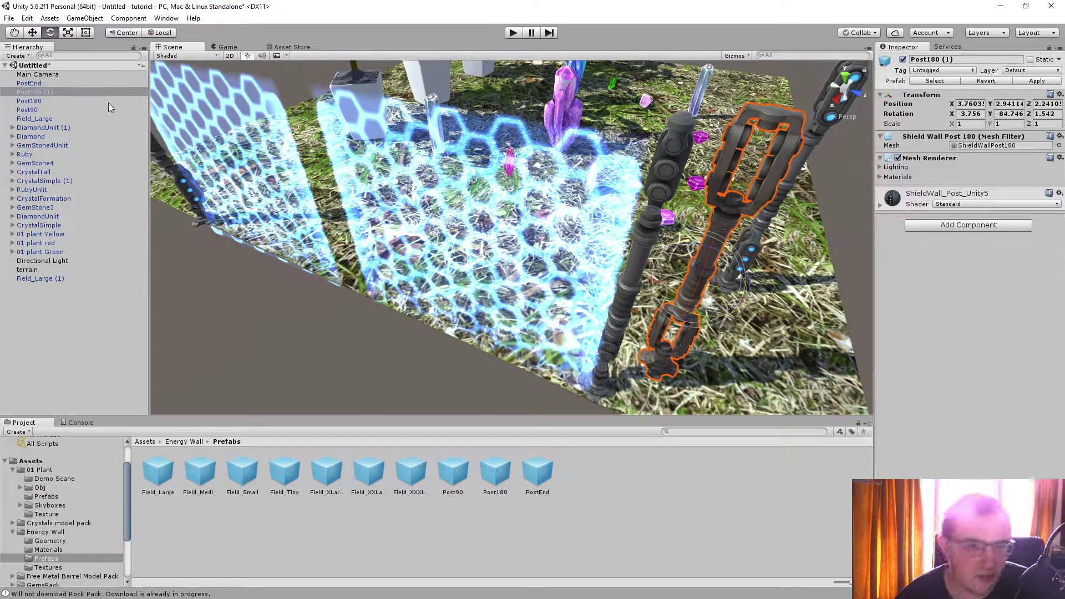
Move the rotated Post180 along the terrain's edge into the gap between the two energy fields
left_click(32, 33)
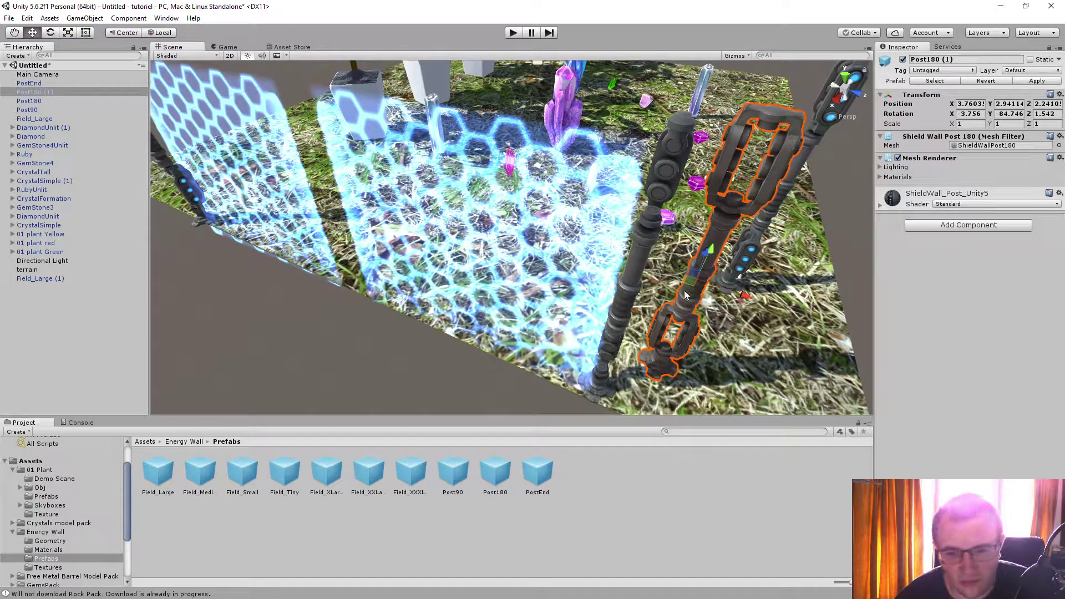
left_click_drag(739, 299, 380, 189)
left_click_drag(375, 235, 341, 224)
left_click_drag(309, 188, 204, 257)
Tilt the duplicated energy field closer to vertical, to about -1.6° on X, in line with its two posts
right_click_drag(340, 320, 344, 295)
left_click_drag(344, 295, 432, 279, "alt")
left_click(404, 255)
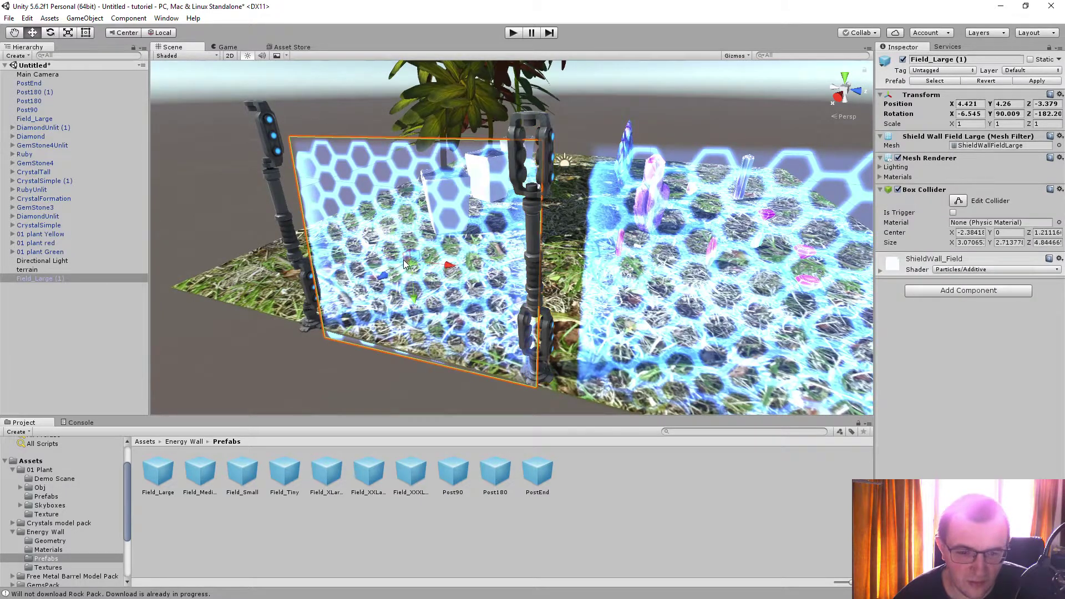
left_click(49, 34)
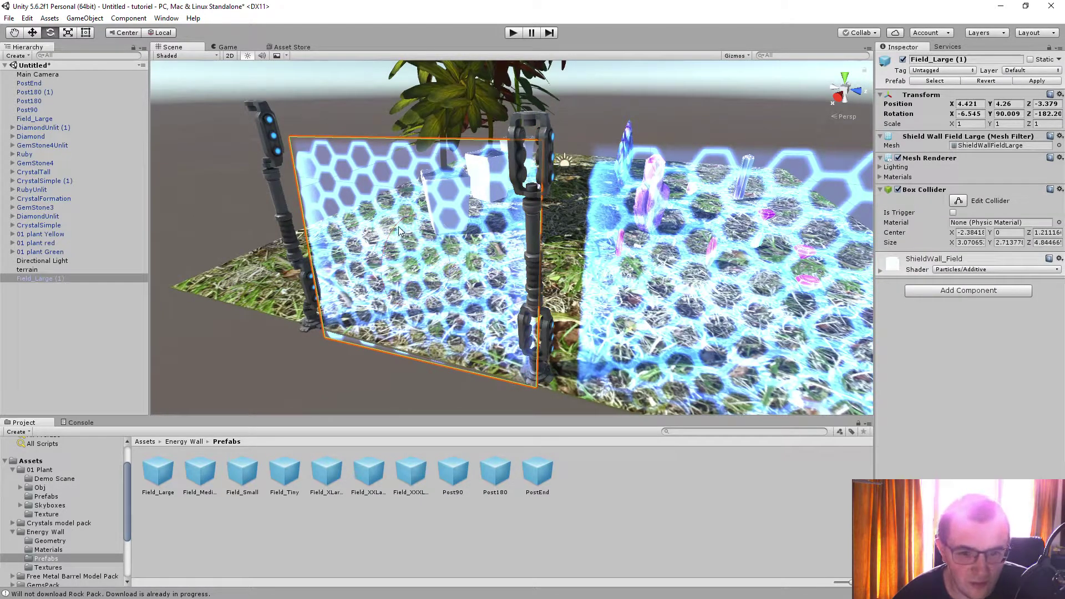
left_click_drag(394, 225, 391, 232)
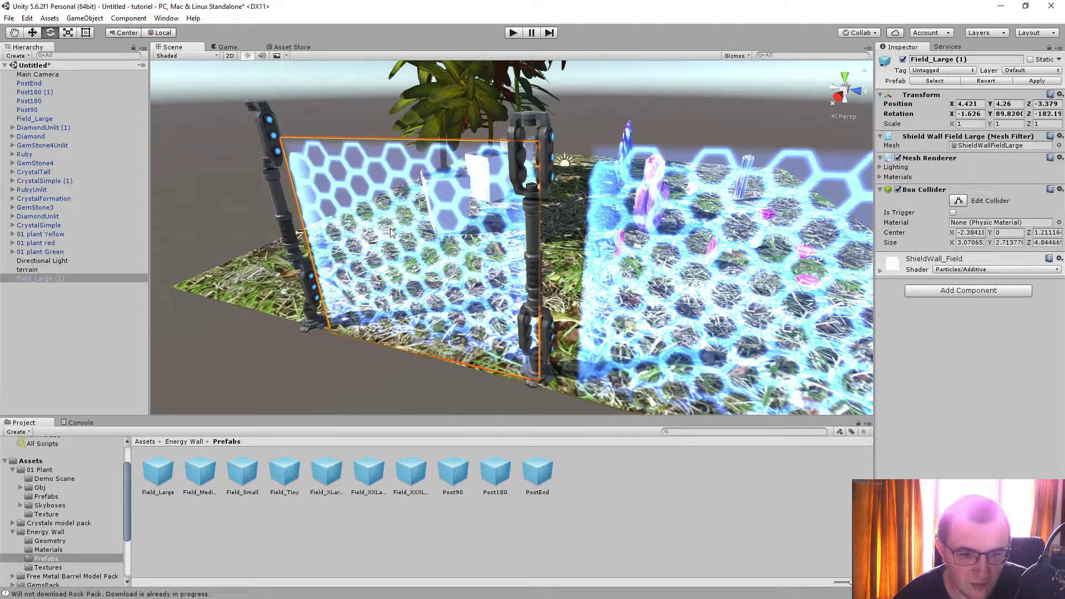
left_click(32, 33)
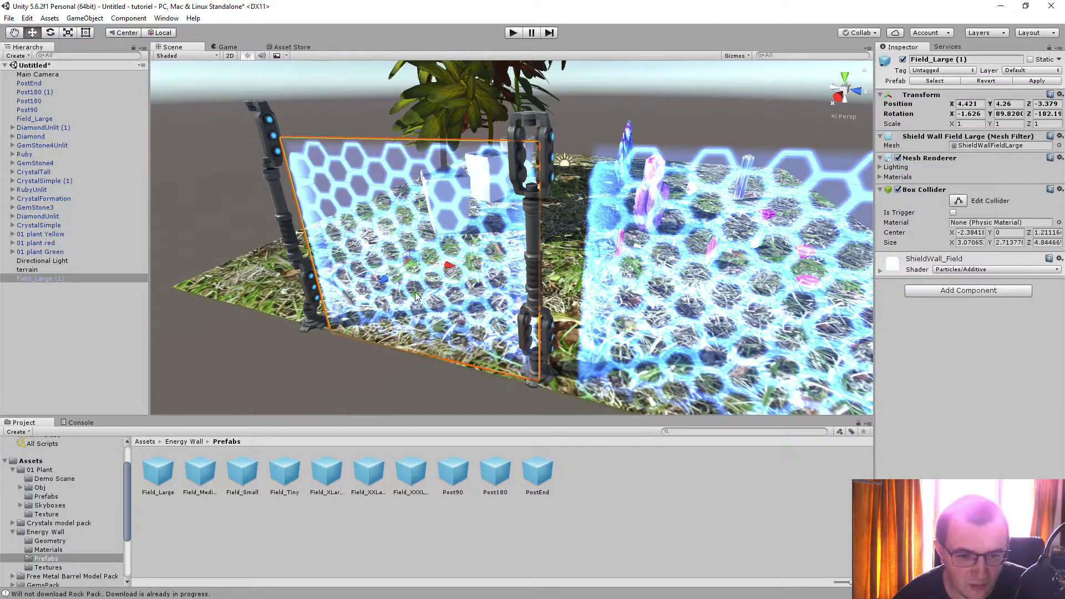
Move the duplicated energy field to about X 4.58, Y 4.41 so it sits between its two posts
left_click_drag(416, 296, 415, 288)
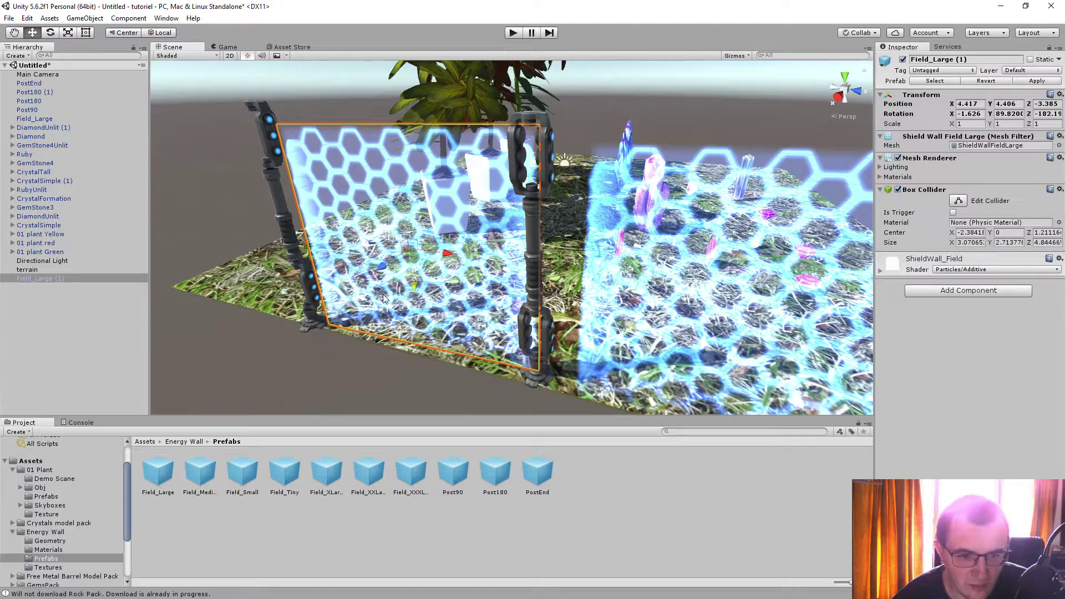
left_click_drag(376, 270, 374, 275)
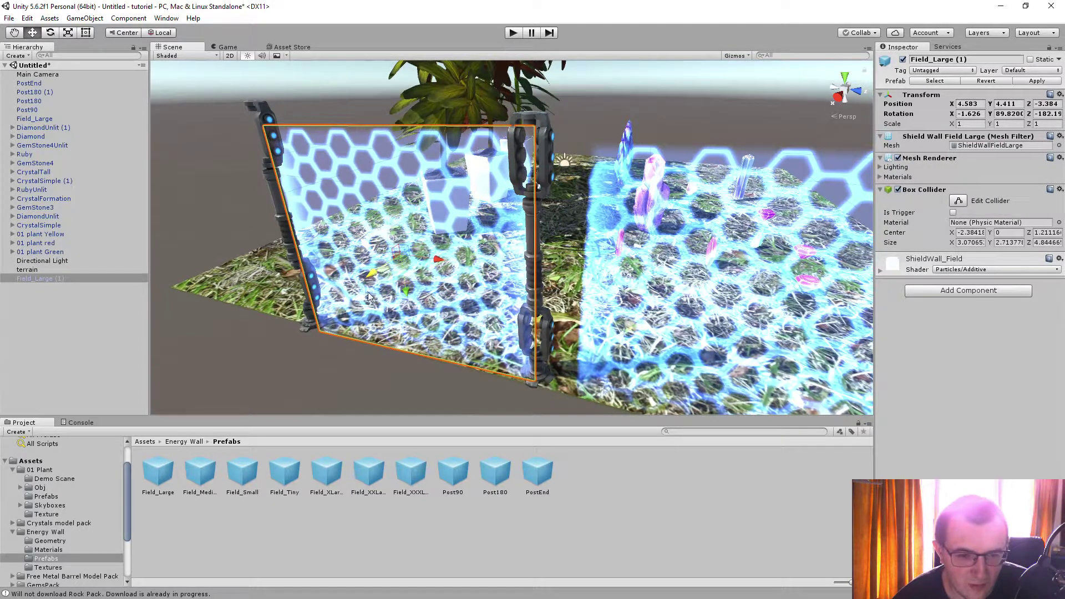
left_click(349, 343)
Tilt the original energy field to about -0.4° on X and move it to about Y 4.62, Z -0.24 between its posts
left_click_drag(349, 344, 554, 412, "alt")
left_click(610, 301)
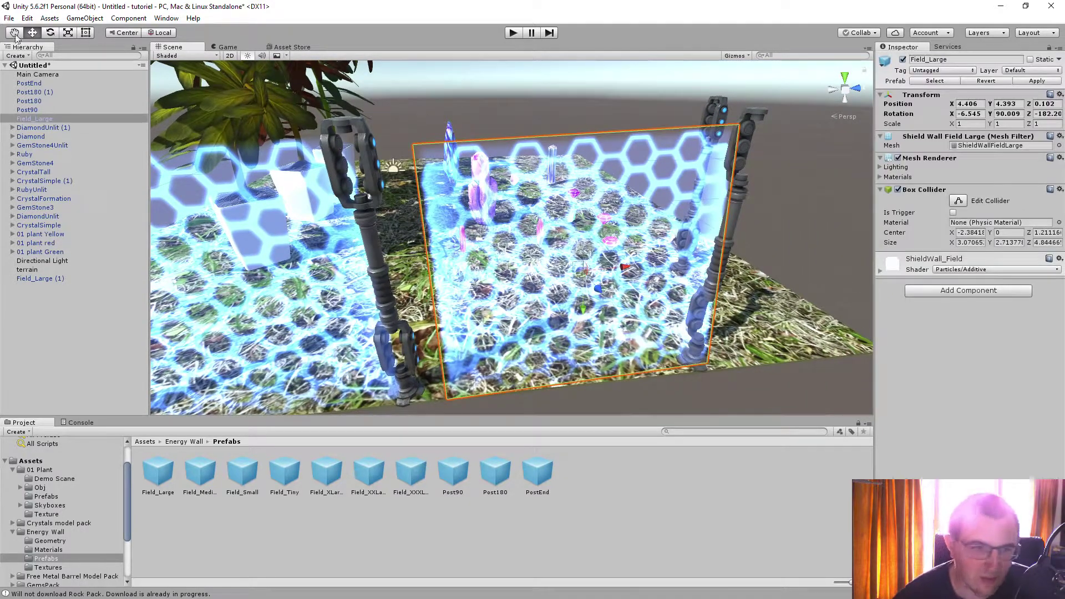
left_click(50, 34)
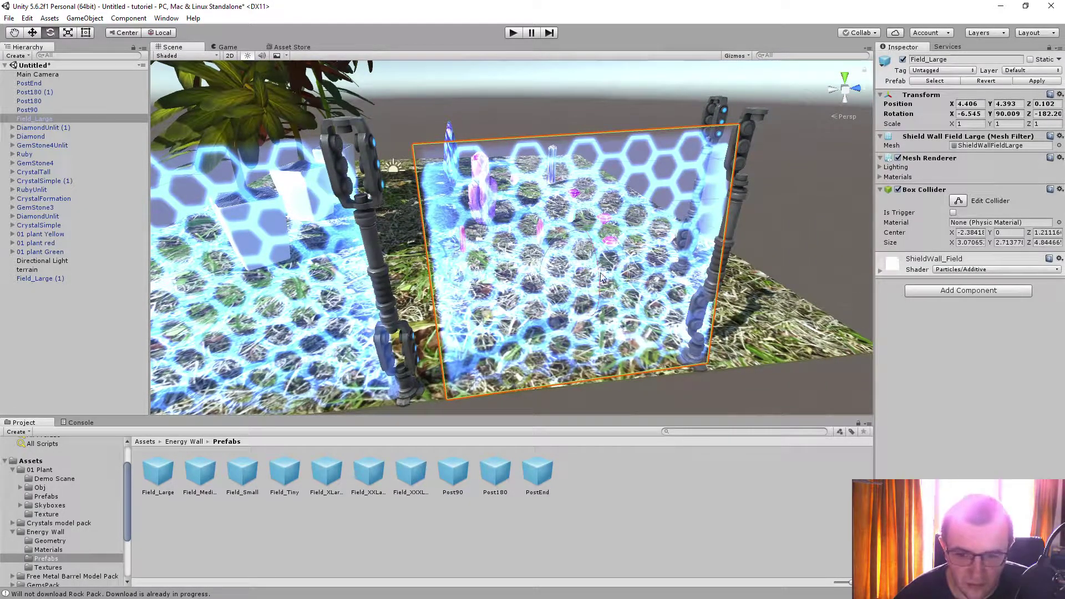
left_click_drag(602, 277, 598, 279)
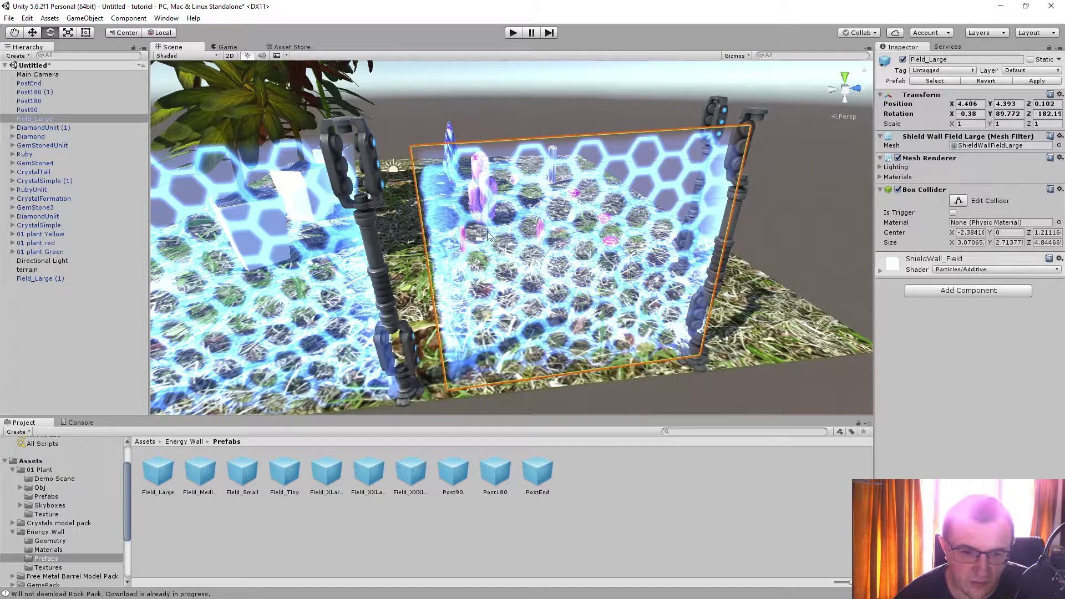
left_click(33, 33)
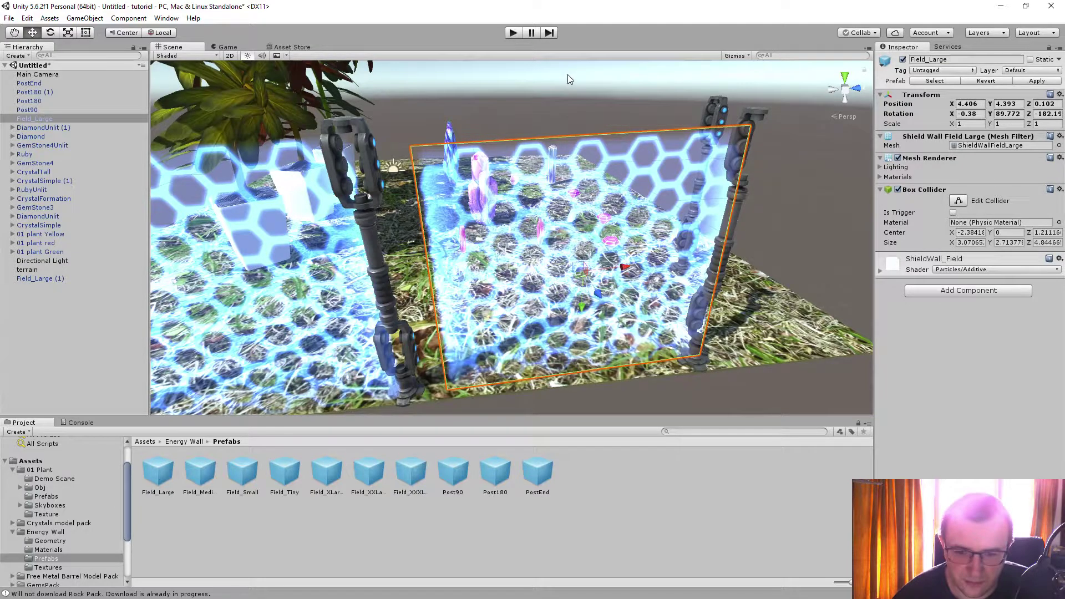
left_click_drag(625, 269, 548, 292)
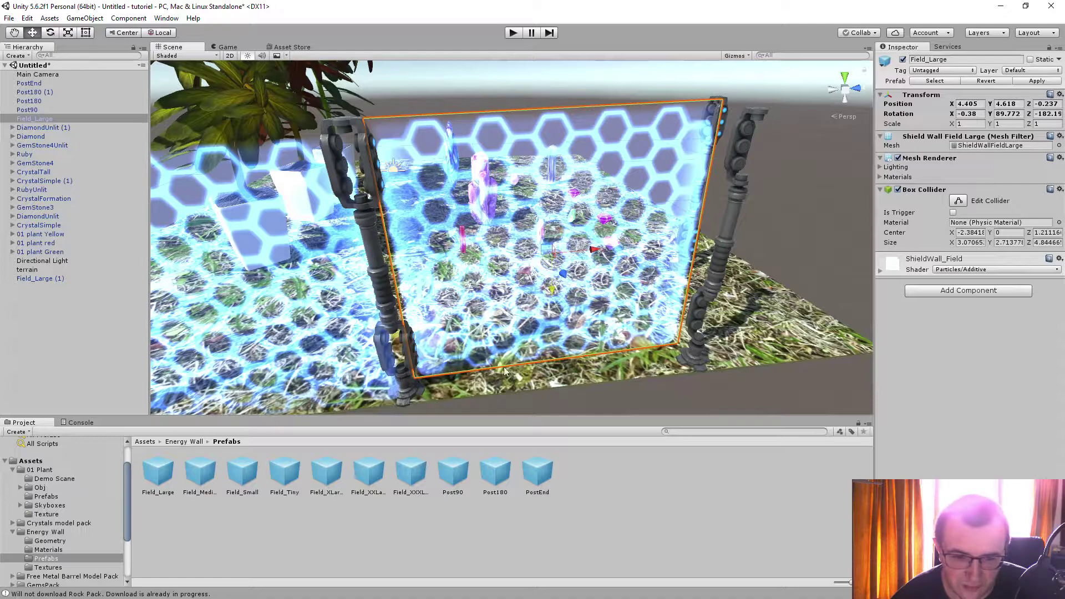
Raise the duplicated energy field to about Y 4.62, level with the original field
left_click_drag(504, 371, 420, 320, "alt")
left_click(403, 341)
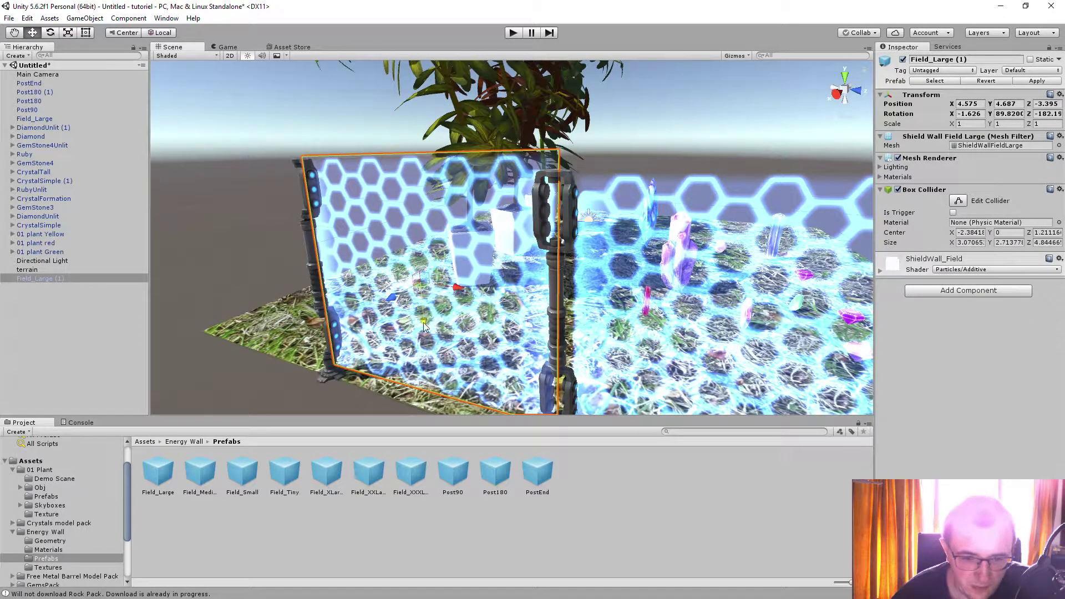
left_click_drag(424, 321, 427, 327)
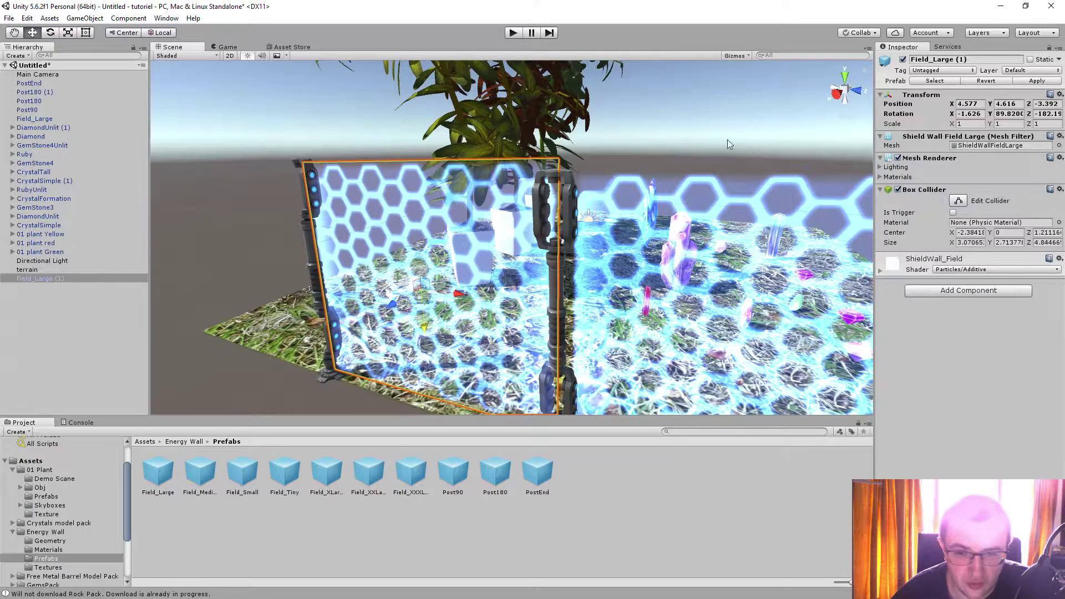
Tilt the duplicated energy field to about 4.2° on X and the Post90 at its outer end to about -5.5° on Z
left_click_drag(727, 144, 968, 159, "alt")
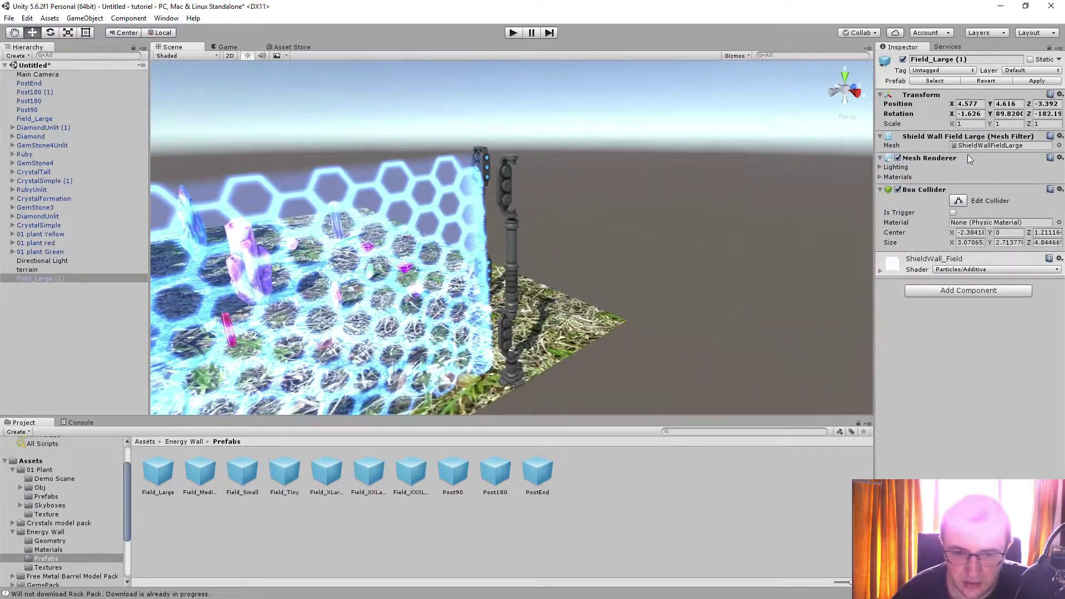
left_click_drag(805, 243, 730, 244, "alt")
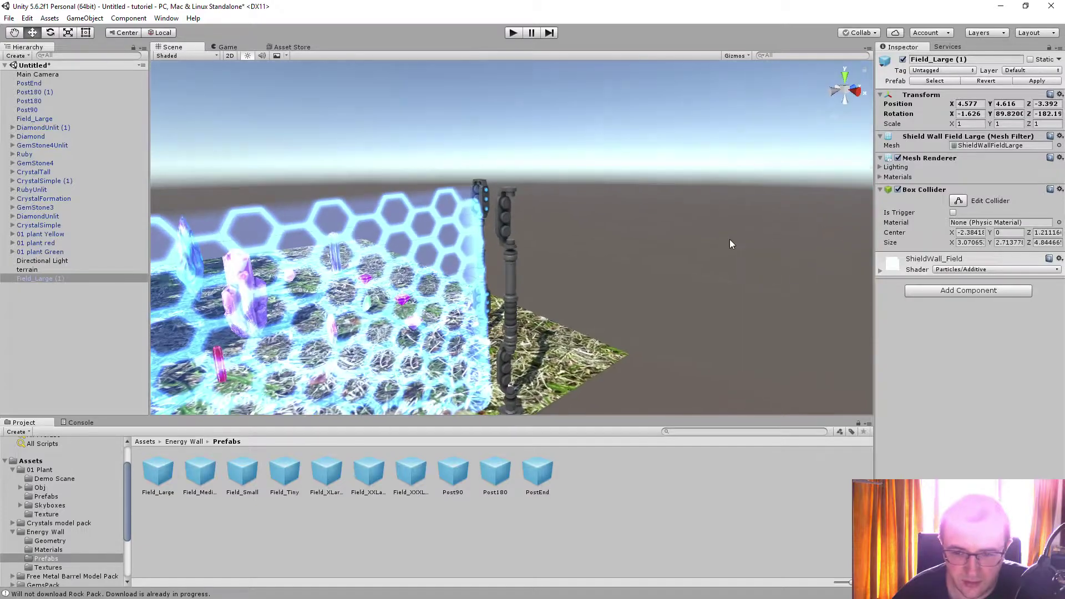
right_click_drag(729, 244, 249, 253)
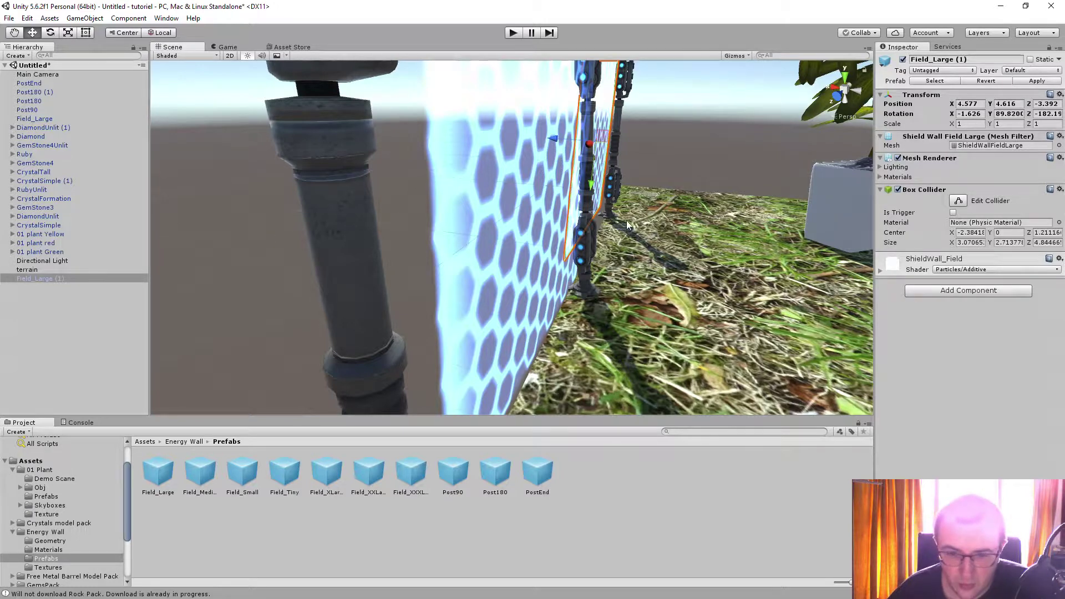
scroll(638, 227, "down", 5)
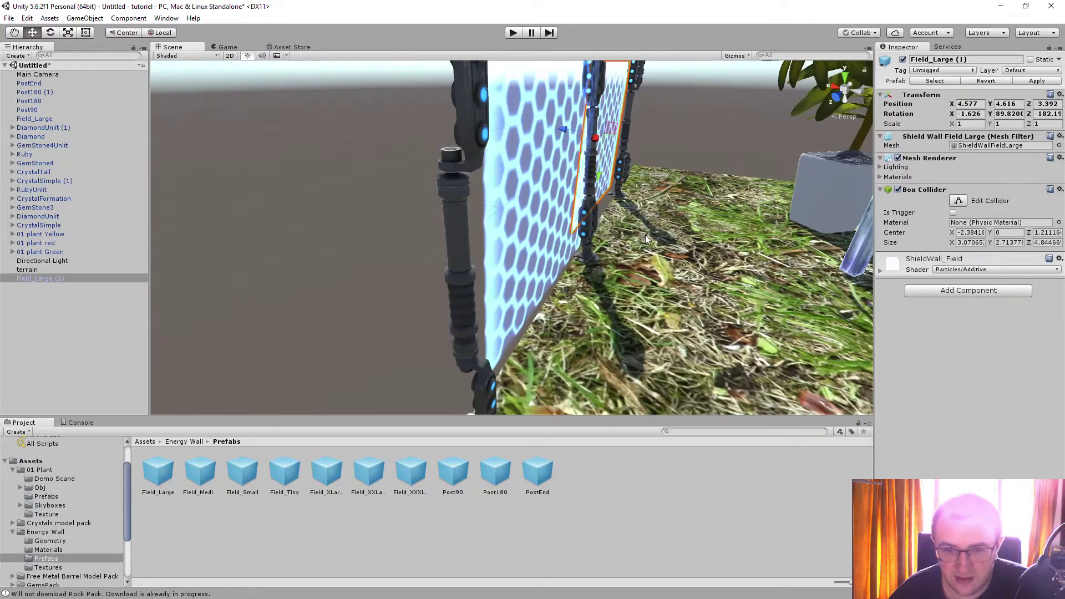
scroll(660, 246, "down", 3)
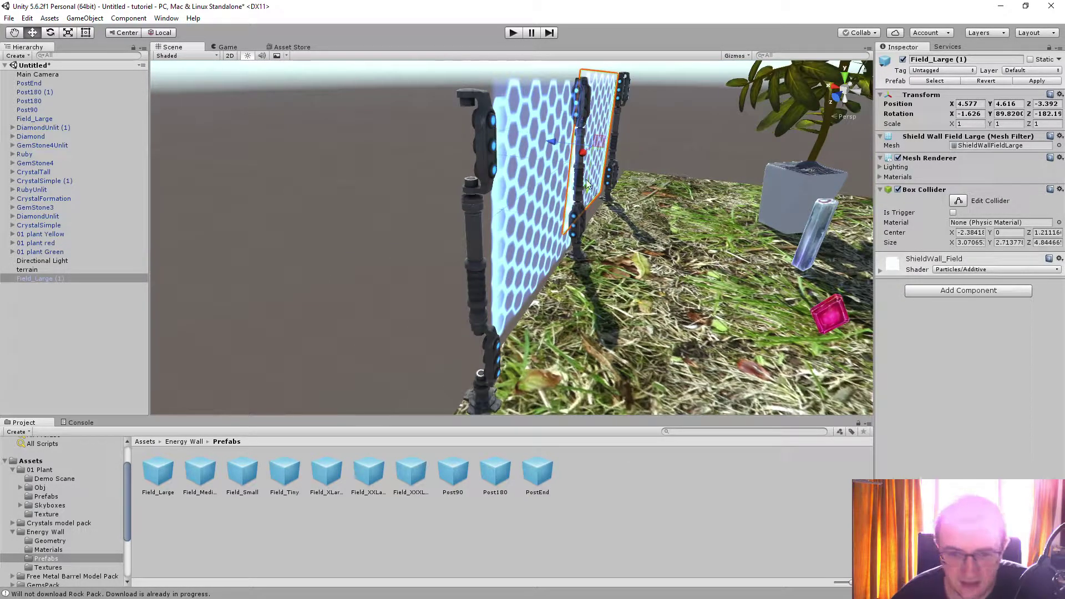
left_click(50, 32)
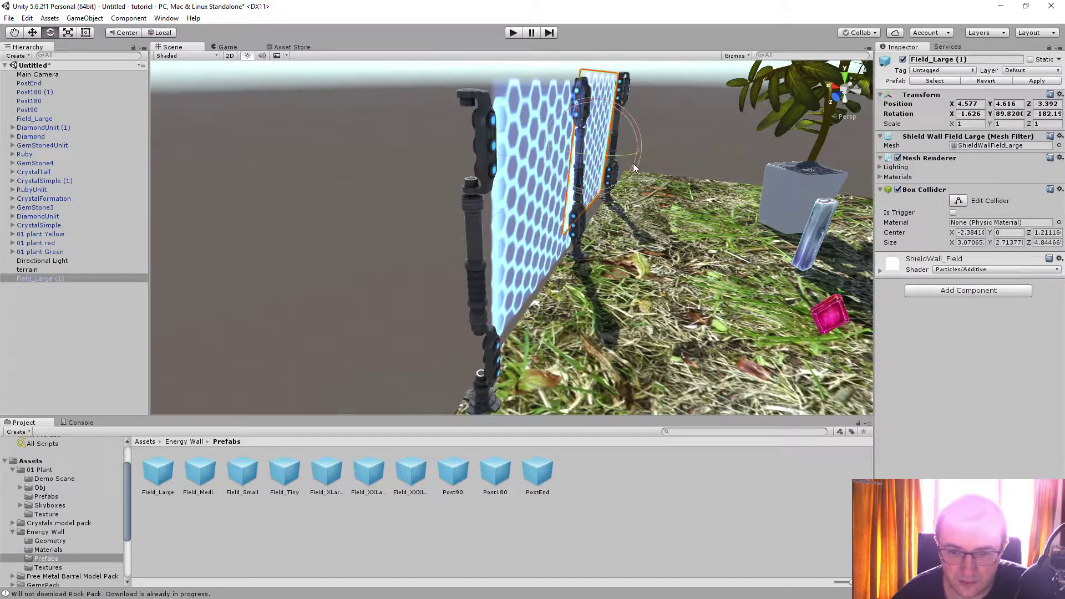
left_click_drag(634, 163, 644, 161)
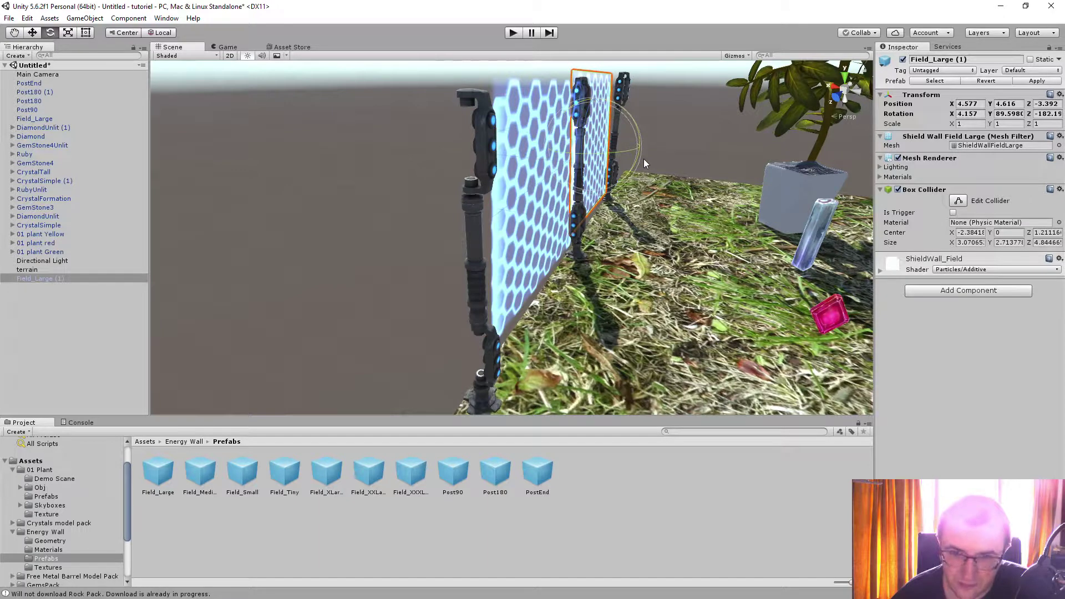
left_click(628, 96)
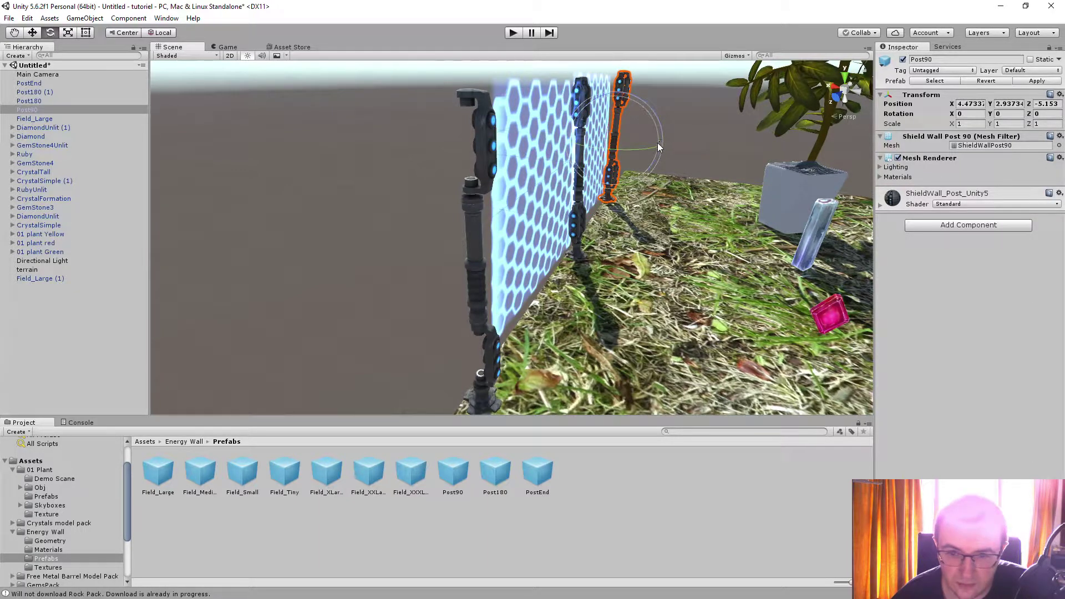
left_click_drag(651, 163, 657, 159)
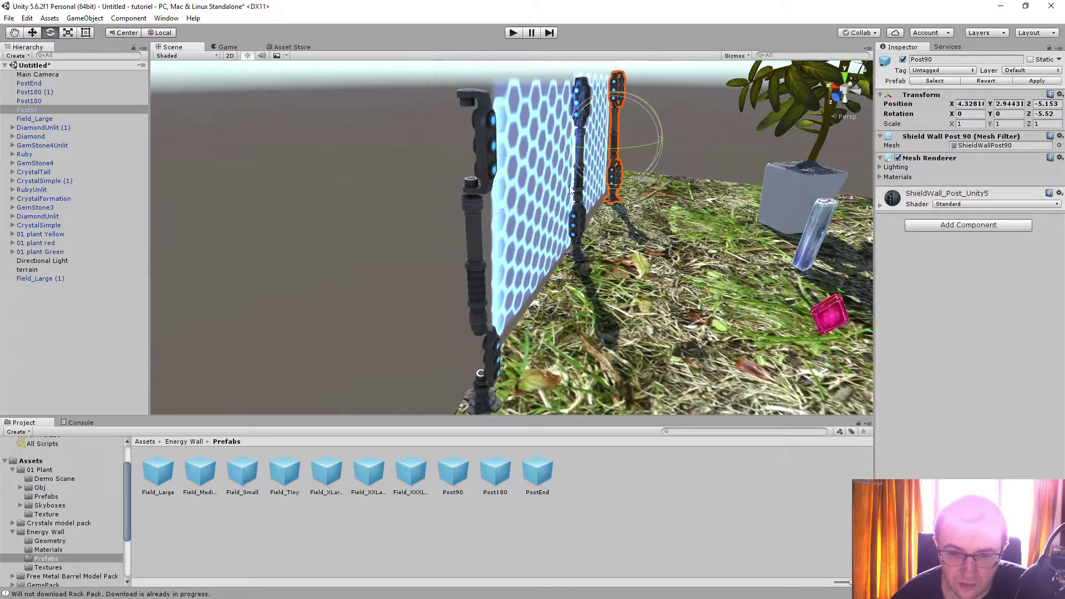
Rotate the PostEnd to about -83° on Y, with tilts of about -3.5° on X and 3.9° on Z
left_click(470, 280)
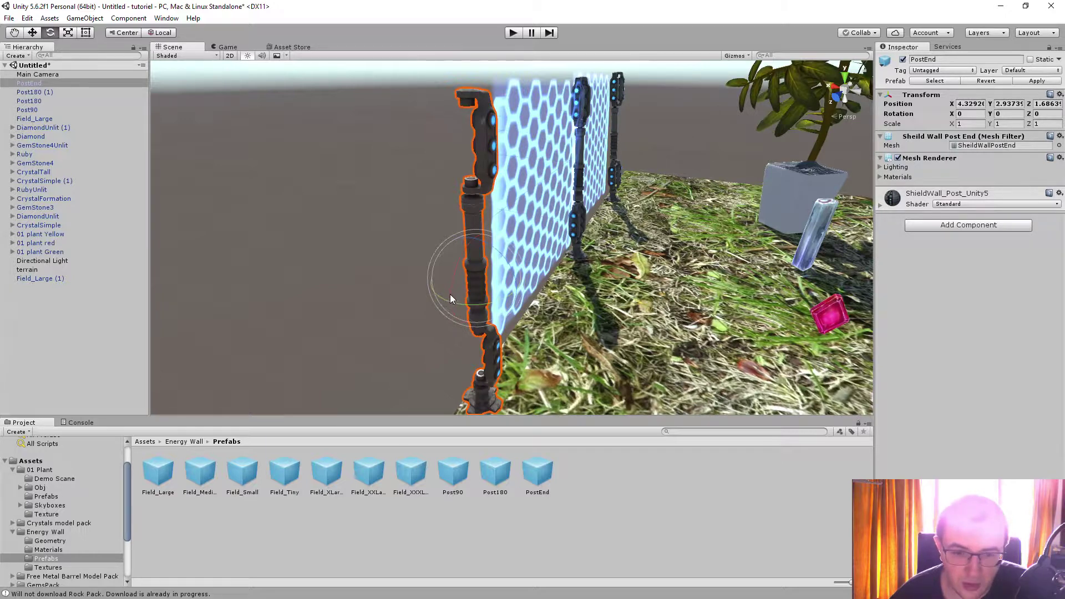
mouse_move(452, 294)
left_mouse_down()
mouse_move(490, 298)
mouse_move(445, 304)
mouse_move(455, 282)
left_mouse_up()
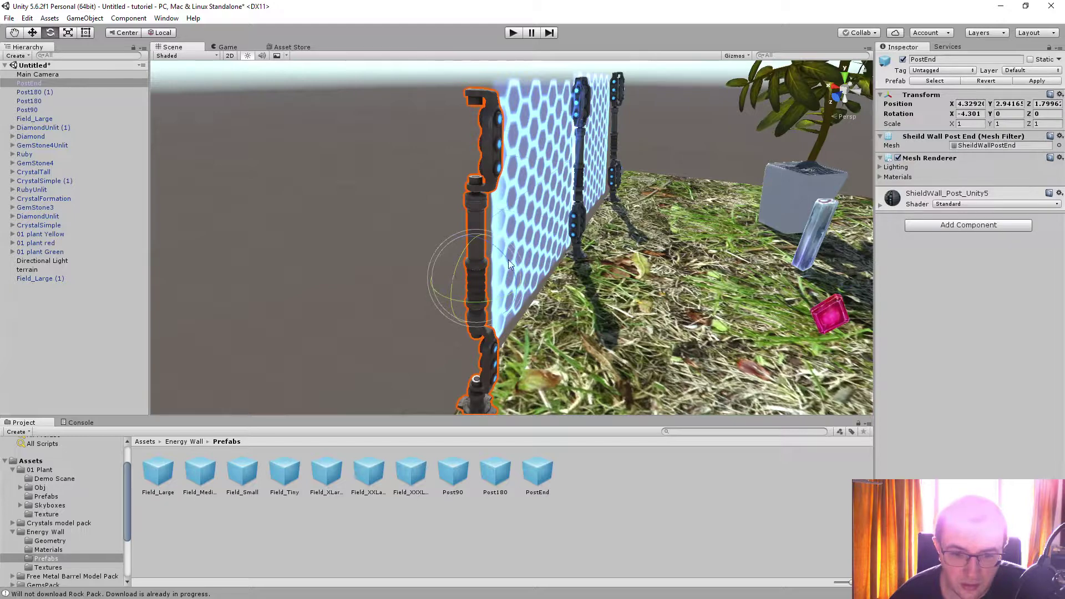
mouse_move(508, 259)
left_mouse_down()
mouse_move(530, 257)
mouse_move(507, 255)
left_mouse_up()
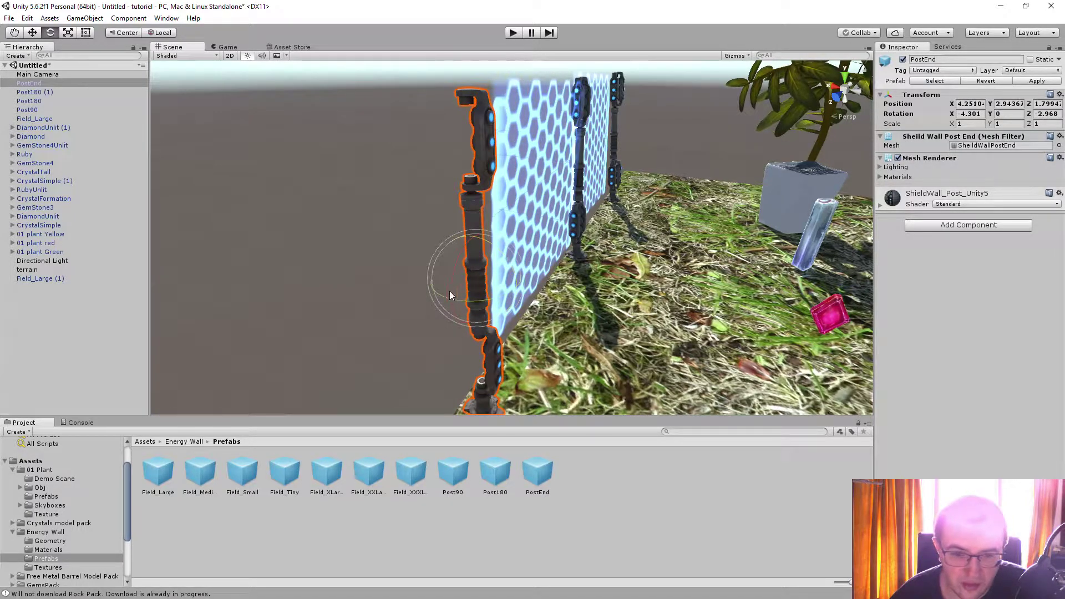
left_click_drag(444, 297, 536, 312)
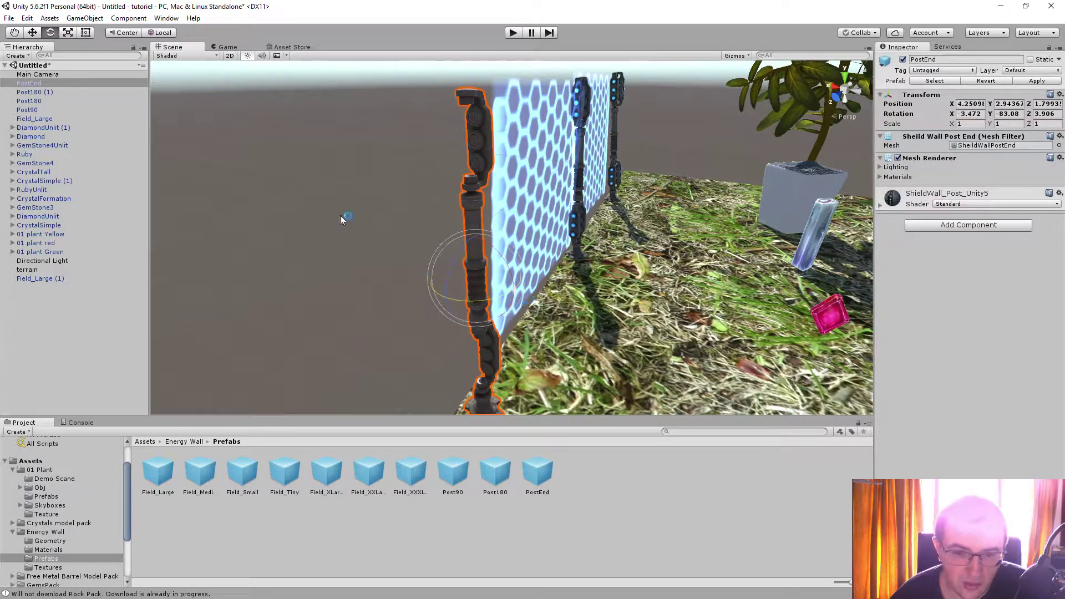
left_click(32, 34)
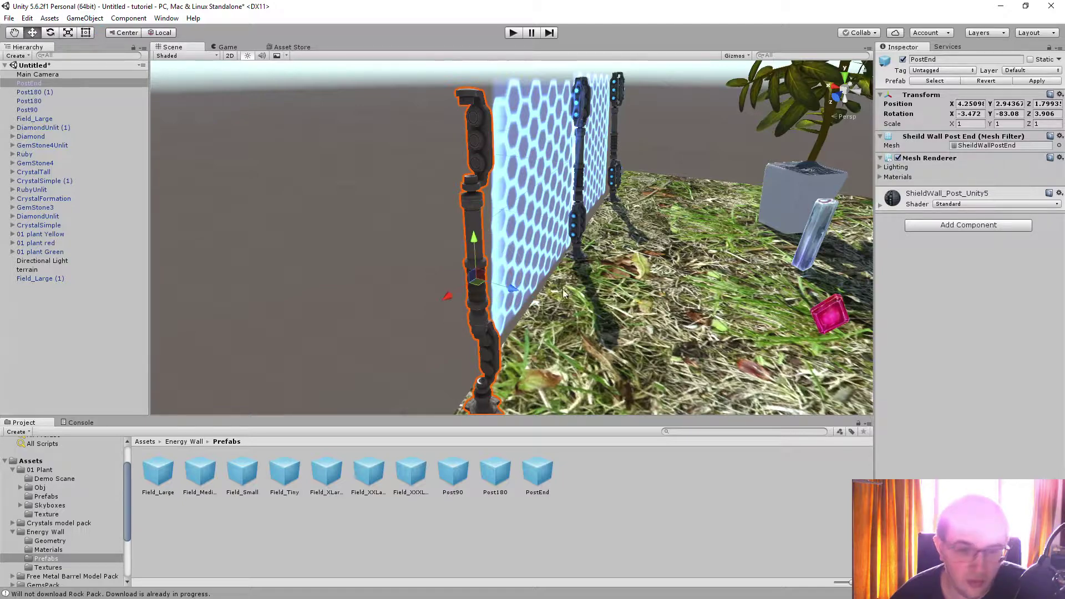
Open the Model Prefabs folder of the Free Metal Barrel Model Pack in the project assets
right_click_drag(617, 295, 757, 344)
scroll(754, 341, "down", 10)
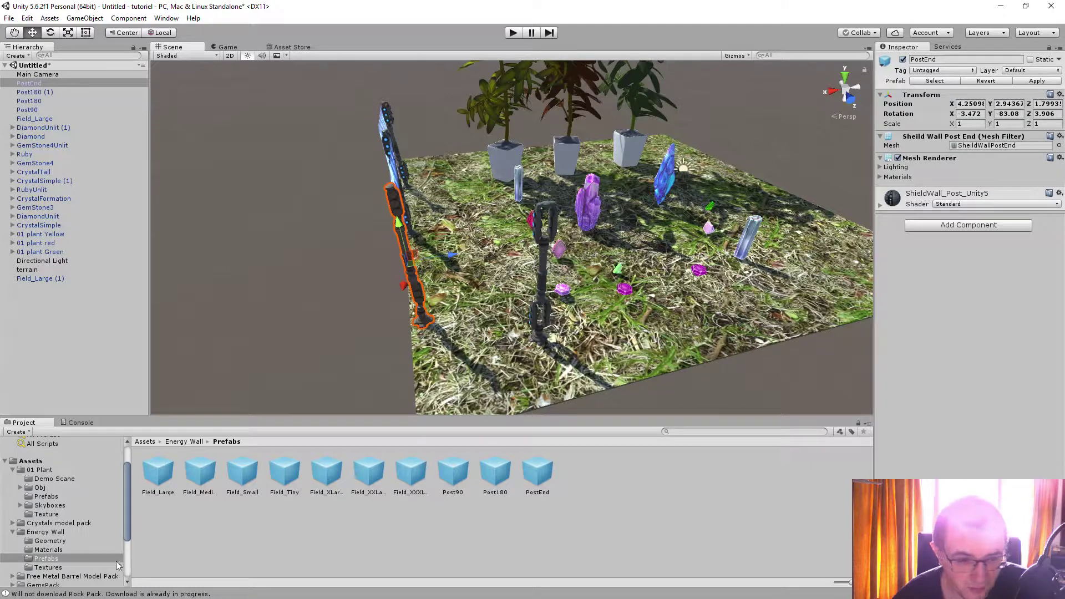
left_click(14, 533)
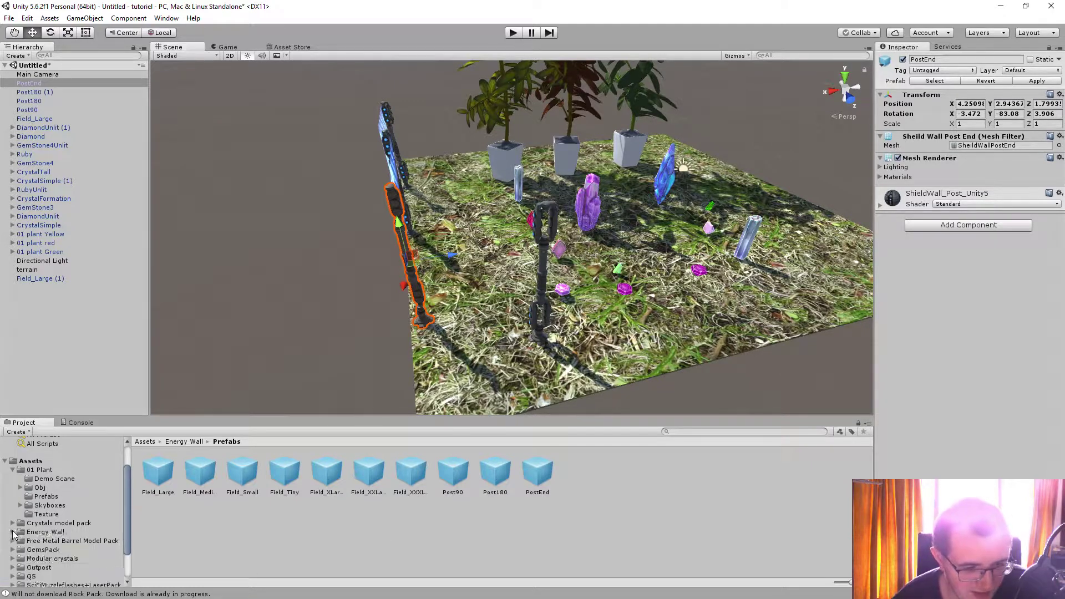
left_click(58, 541)
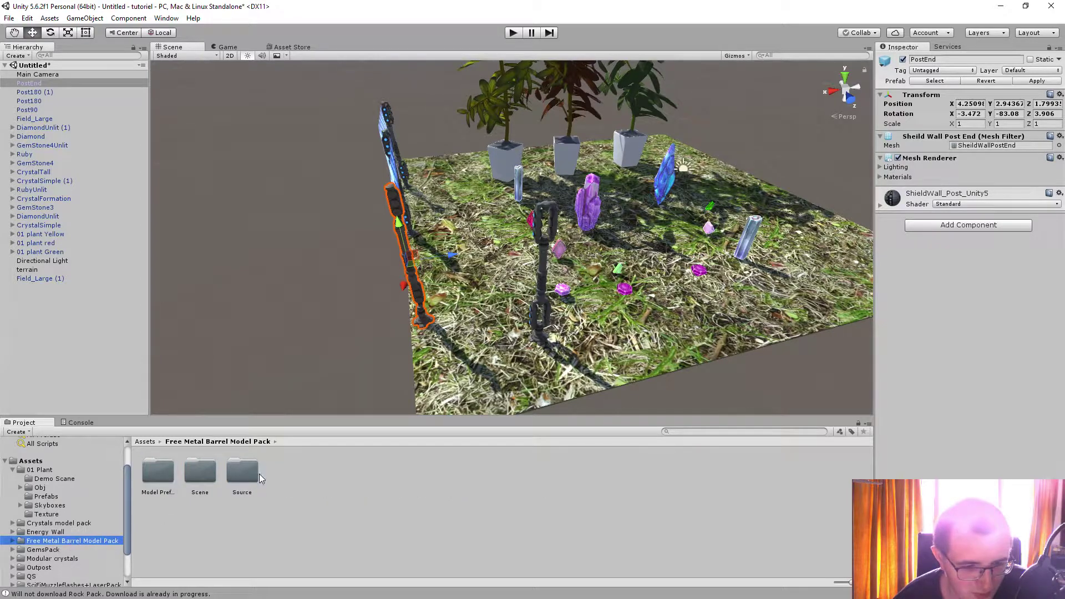
double_click(155, 477)
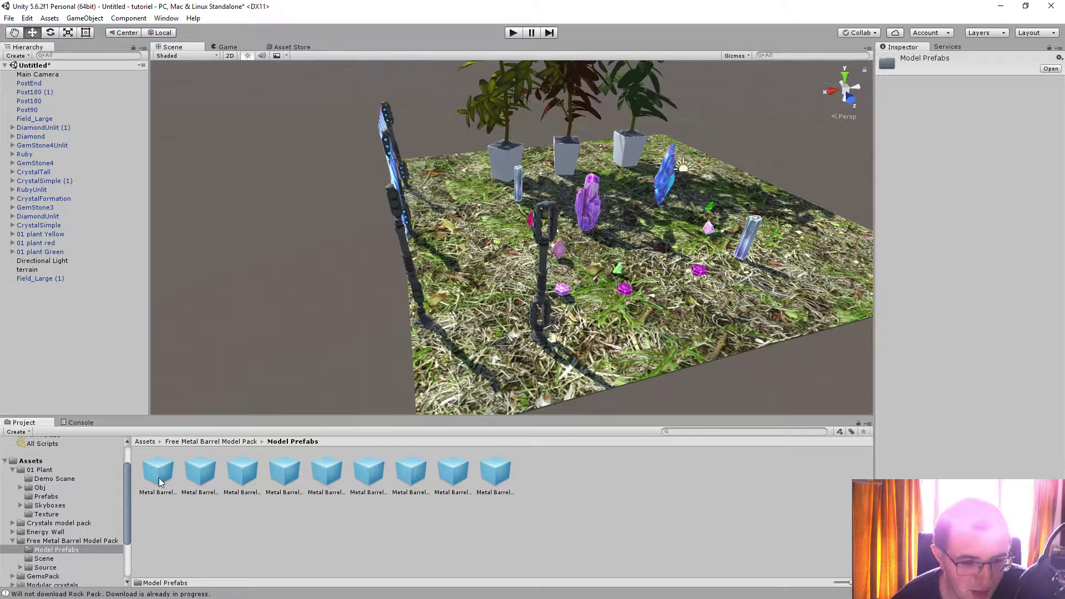
Place the Blue 1, Blue 2, Red 2, Yellow, Red 1 and Grey 2 metal barrels in a row along the terrain's edges
left_click_drag(155, 477, 484, 362)
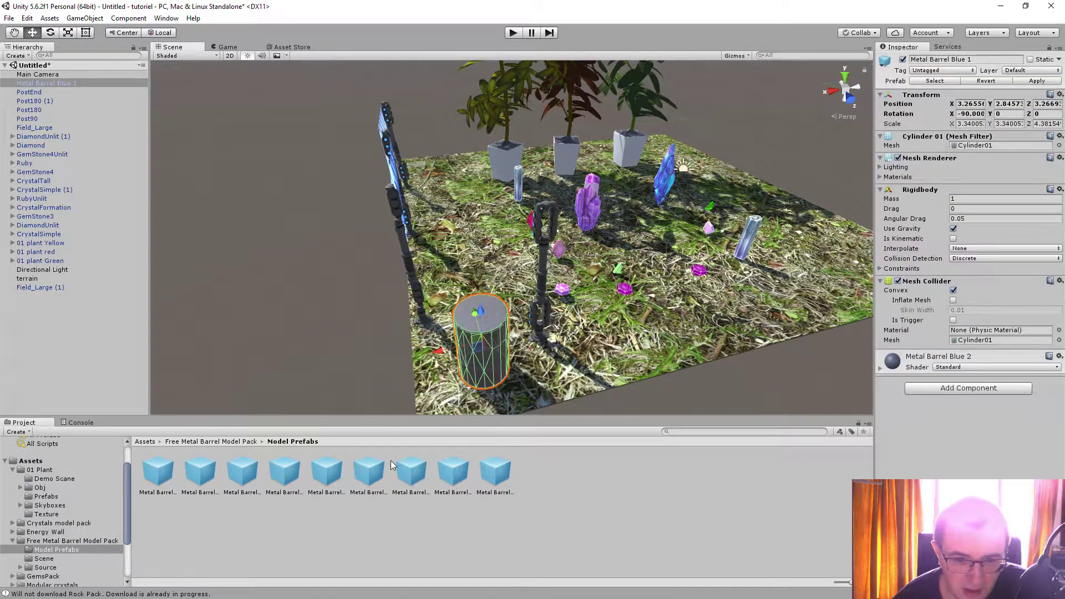
left_click(603, 403)
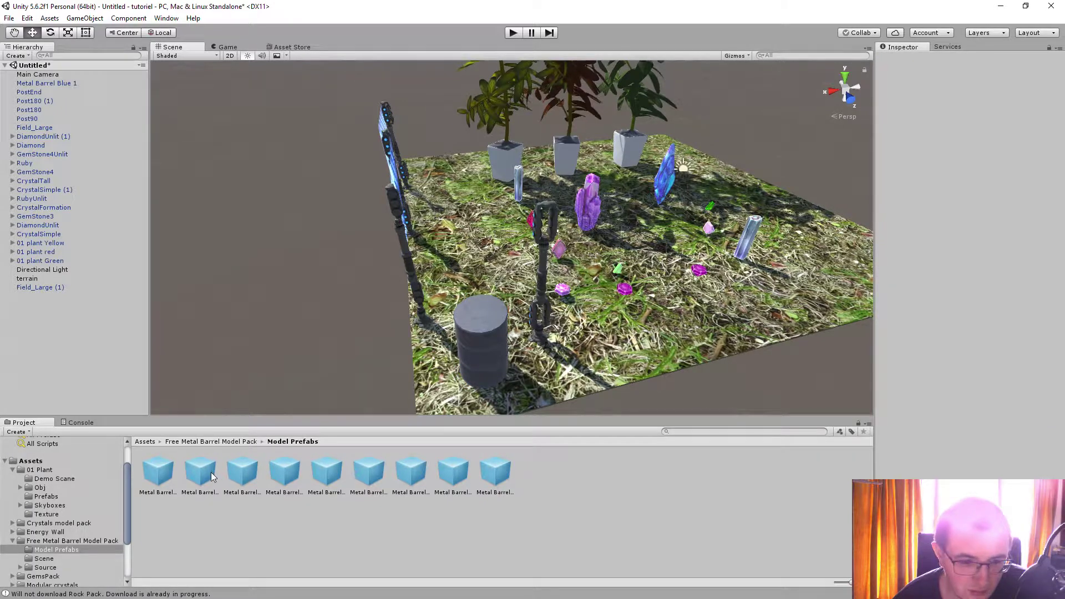
left_click_drag(502, 411, 612, 355)
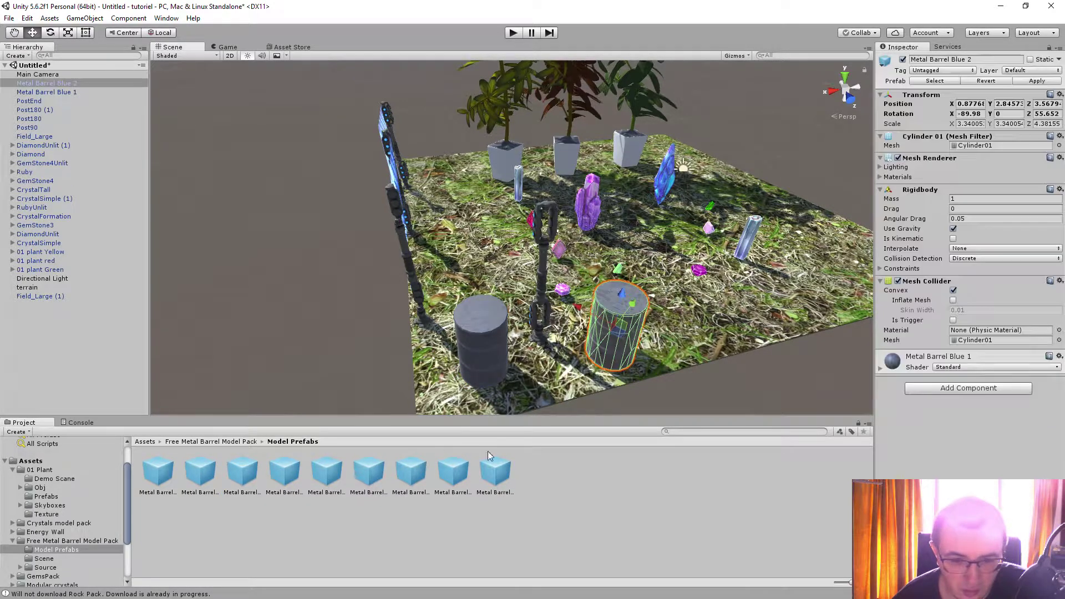
left_click_drag(449, 478, 700, 332)
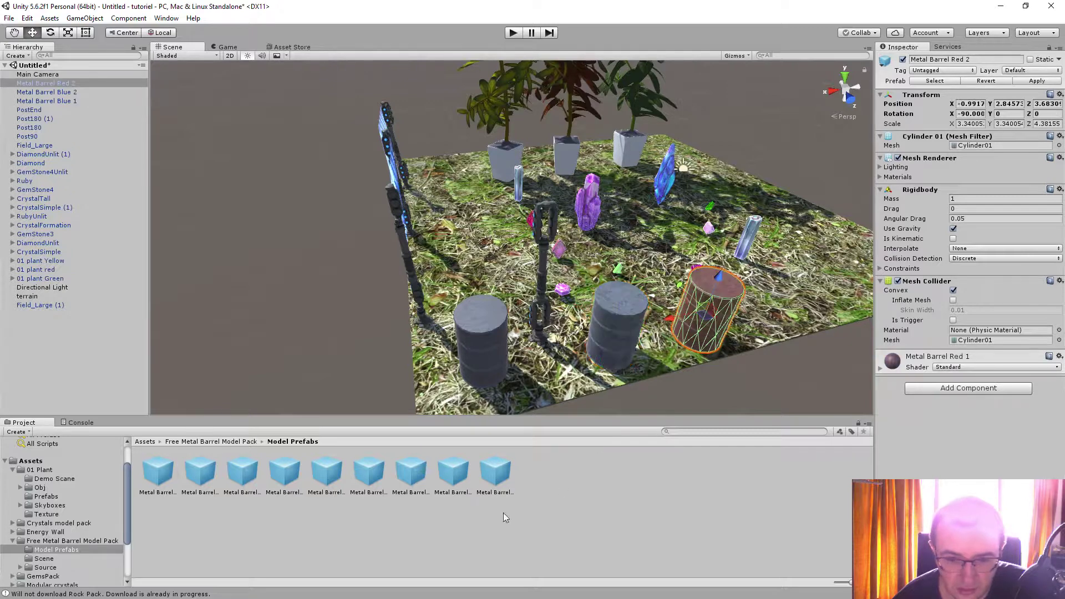
left_click_drag(492, 479, 758, 308)
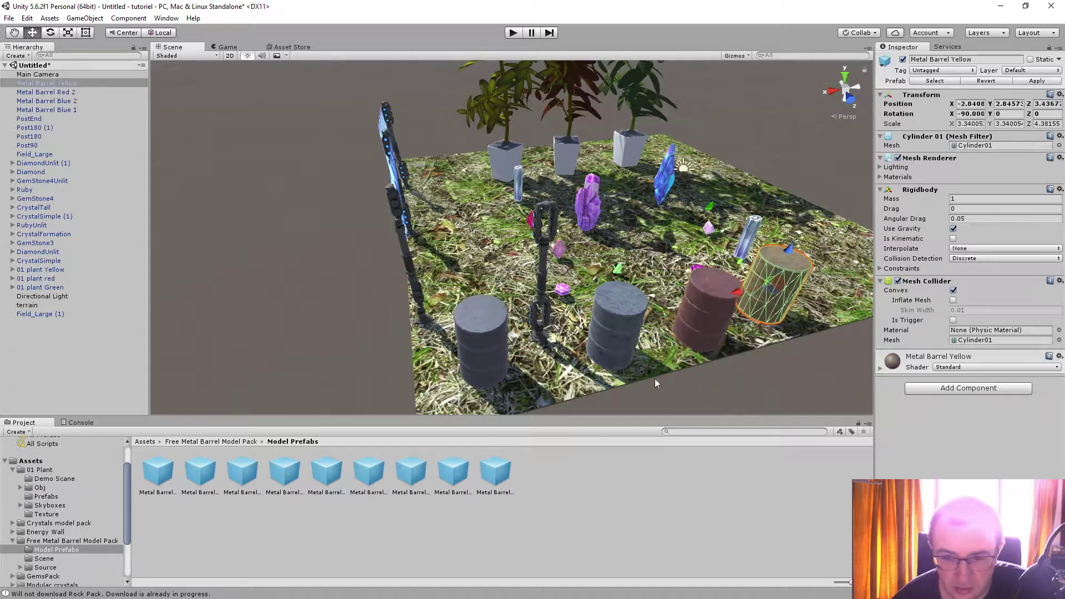
left_click_drag(414, 476, 808, 293)
left_click_drag(373, 476, 799, 222)
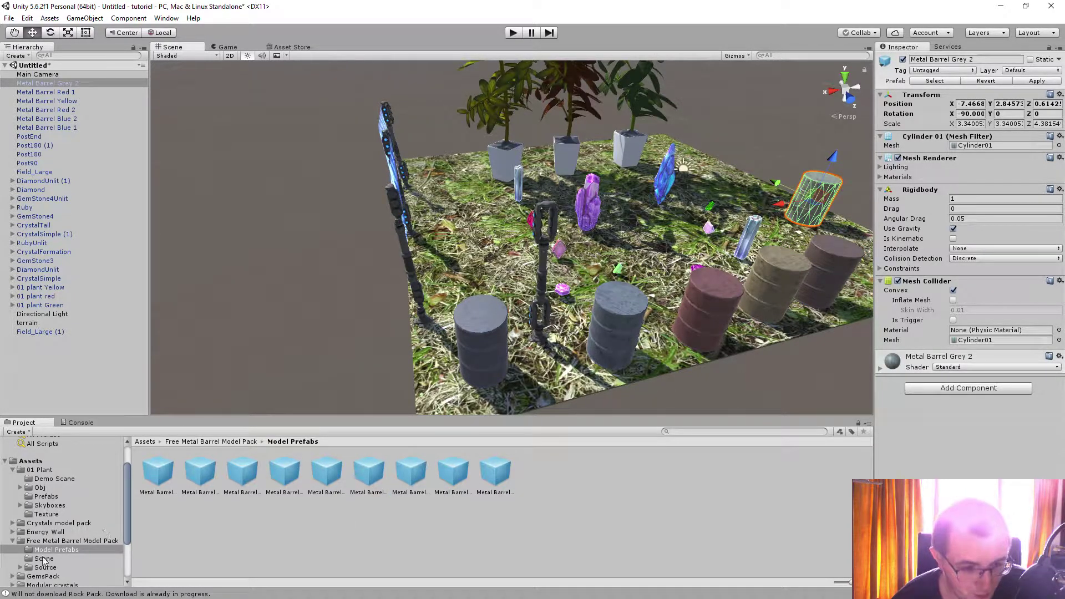
Open the Prefabs folder of the Modular crystals pack in the project assets
left_click(13, 542)
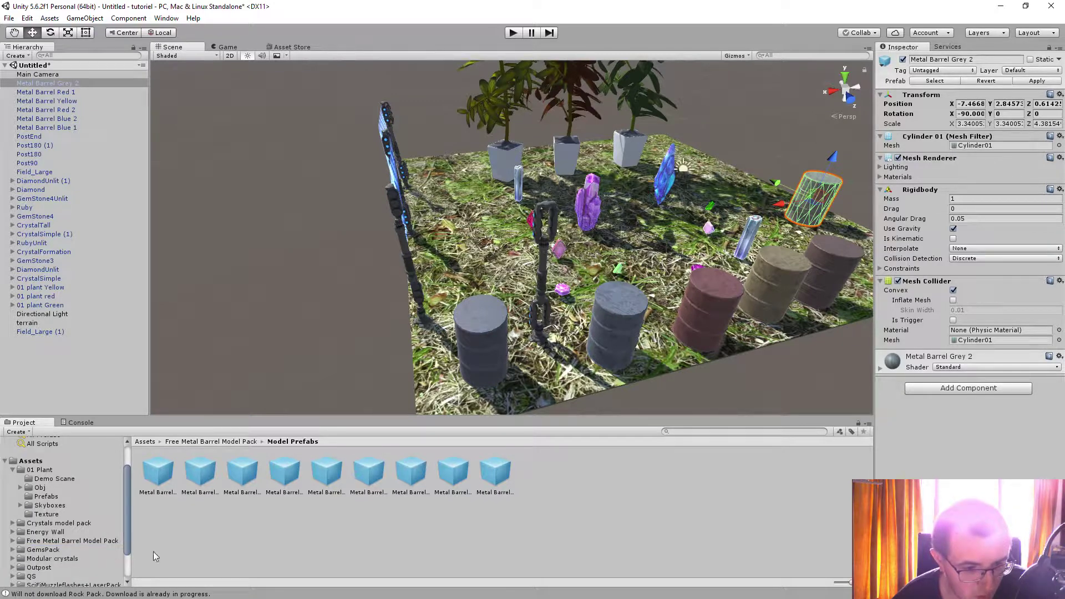
left_click(66, 559)
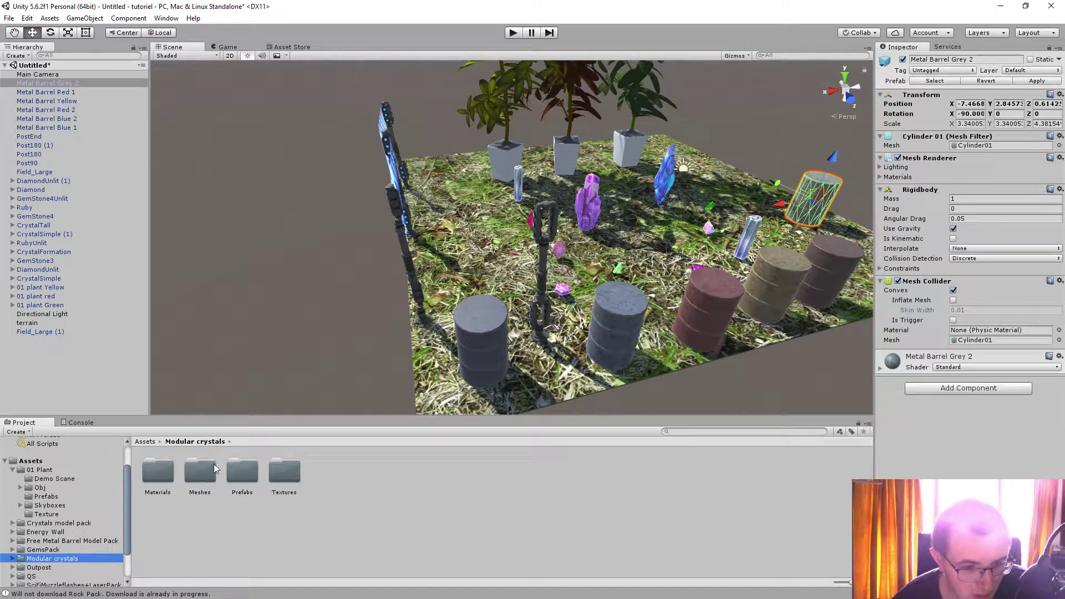
left_click(243, 480)
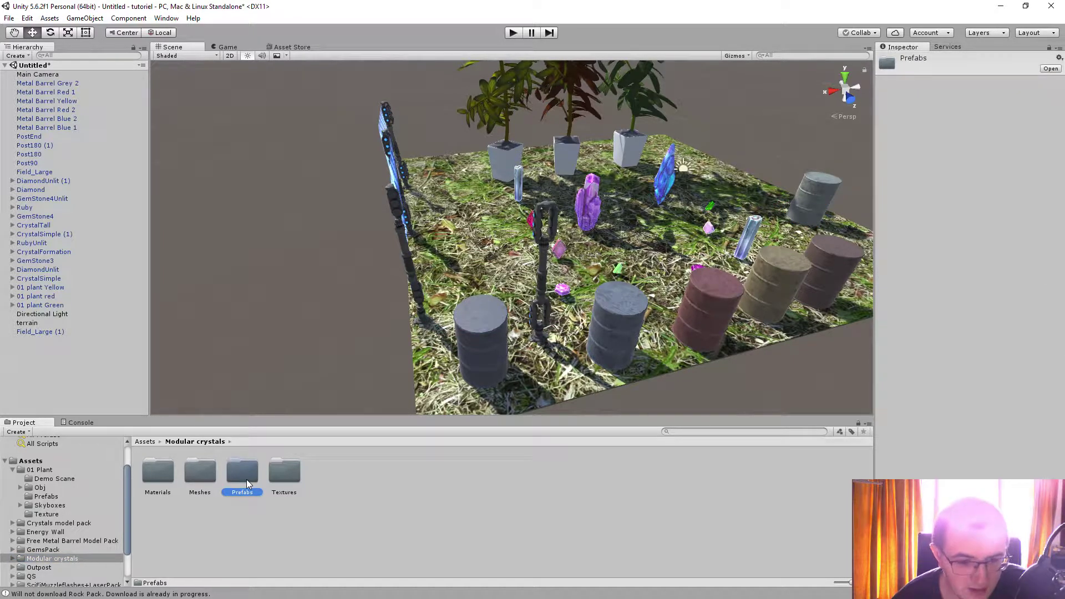
double_click(246, 480)
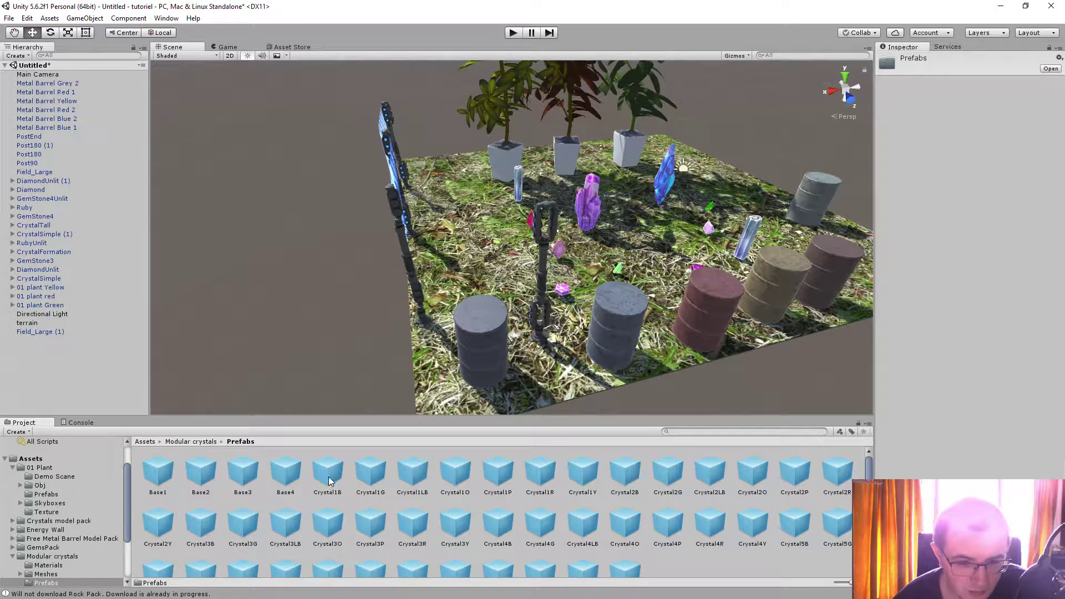
Place the Crystal1B, Crystal4Y and Crystal6O prefabs on the terrain, the first near the energy wall and the other two behind the barrels
left_click_drag(329, 480, 510, 261)
scroll(608, 470, "down", 1)
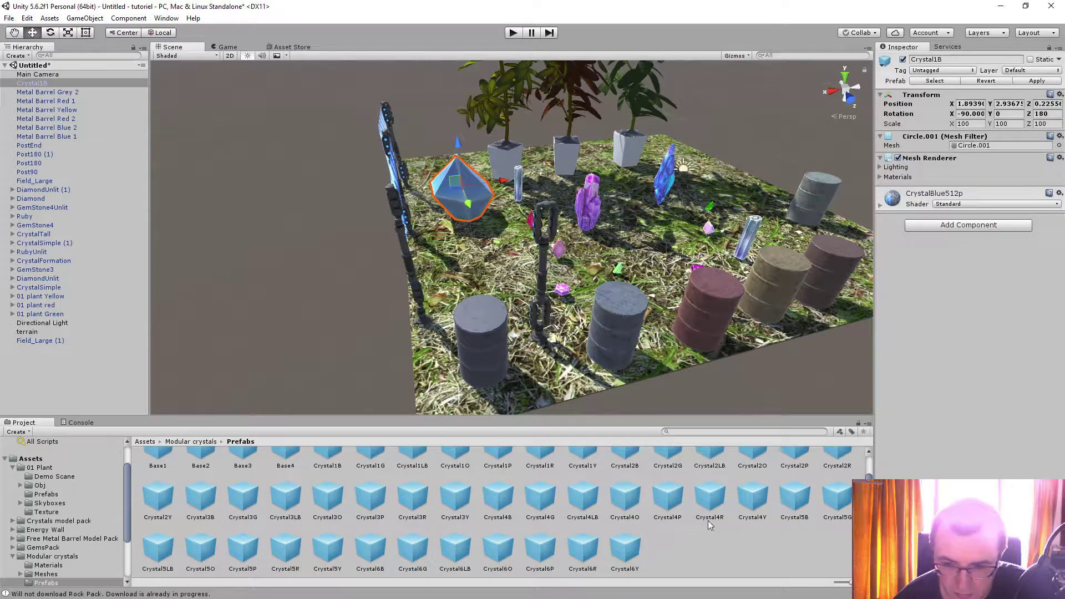
left_click_drag(753, 499, 370, 595)
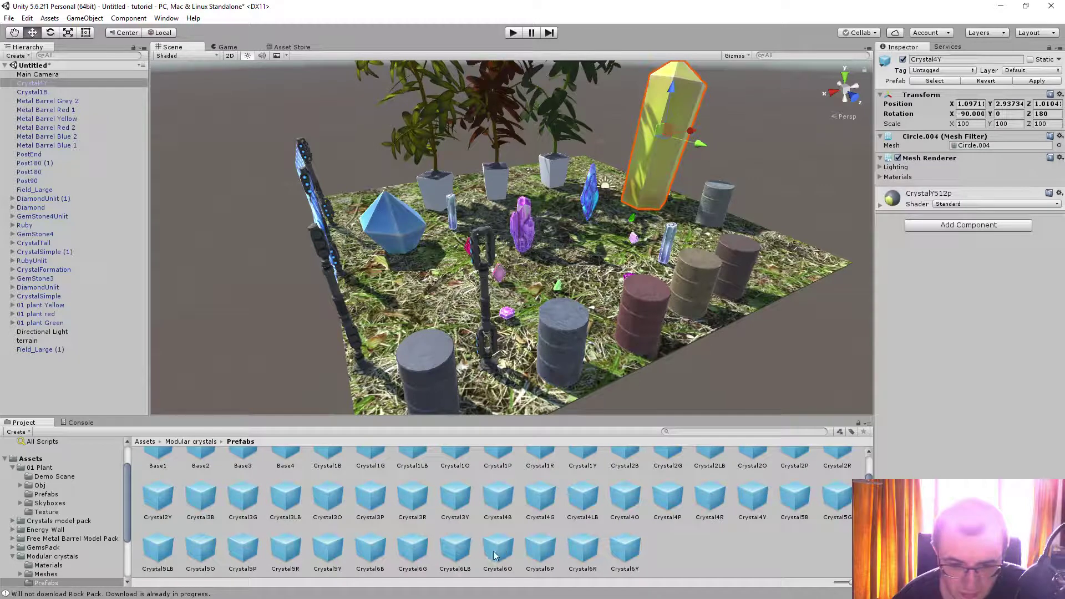
left_click_drag(498, 556, 630, 248)
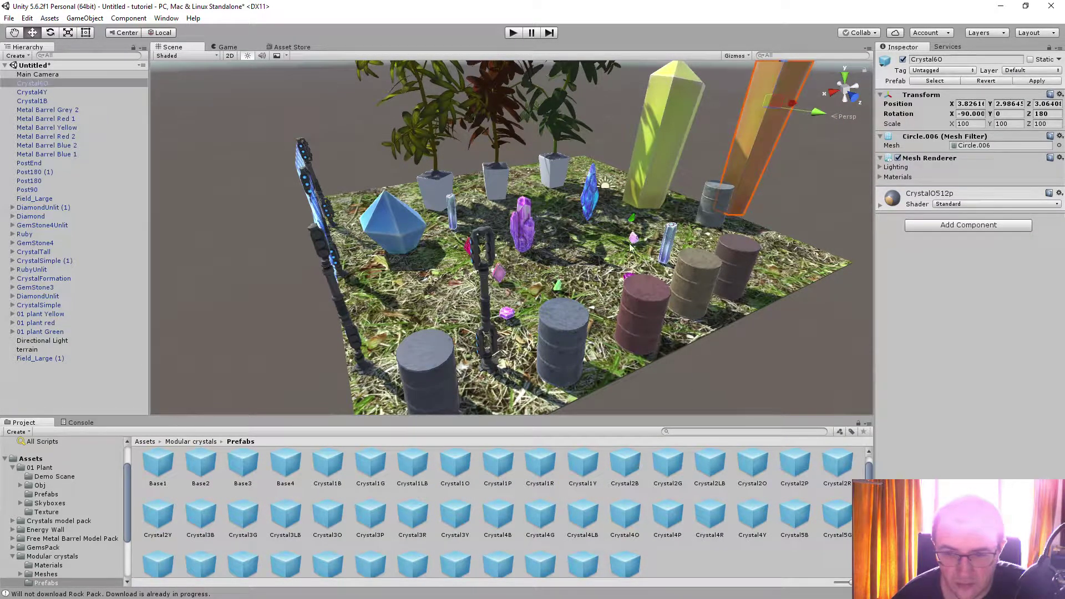
Reposition the orange Crystal6O near the terrain's far corner at about X 5.53, Y 2.84, Z 4.87
left_click_drag(765, 154, 772, 214, "alt")
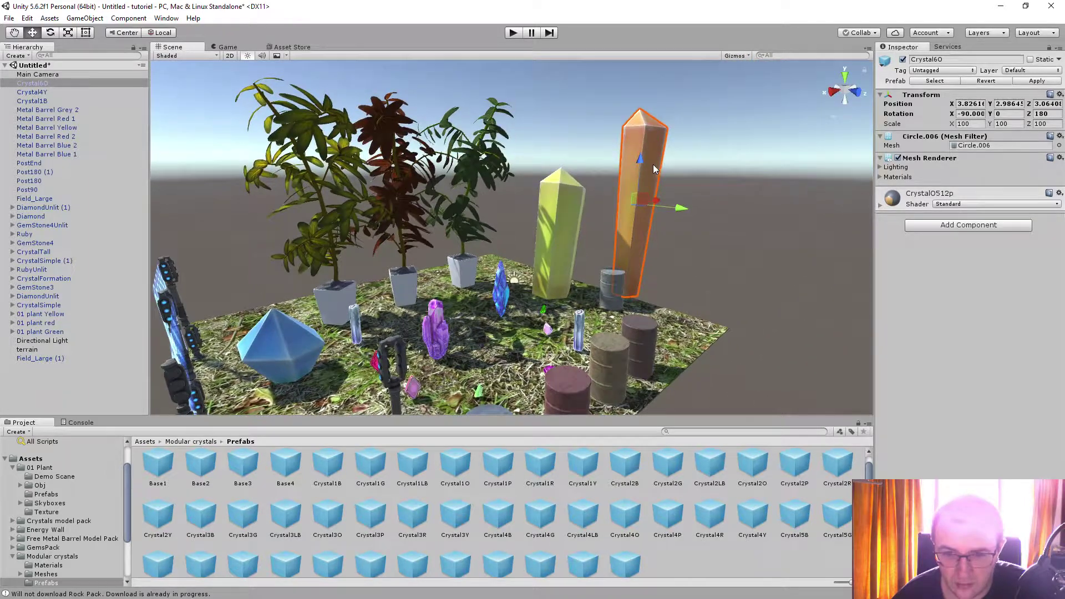
left_click_drag(640, 163, 653, 185)
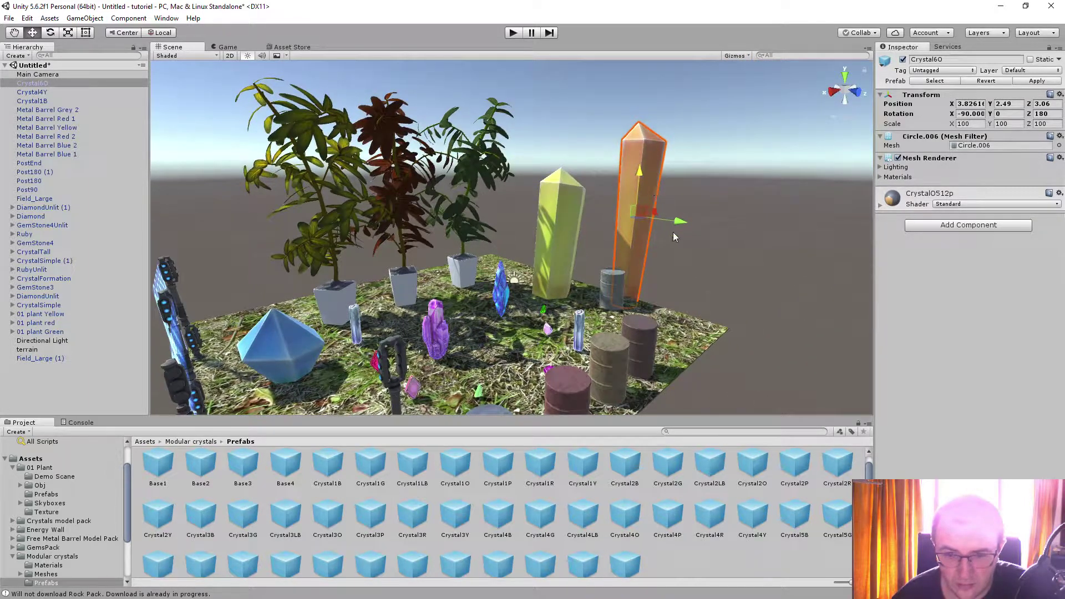
mouse_move(672, 223)
left_mouse_down()
mouse_move(709, 222)
mouse_move(683, 171)
mouse_move(681, 222)
left_mouse_up()
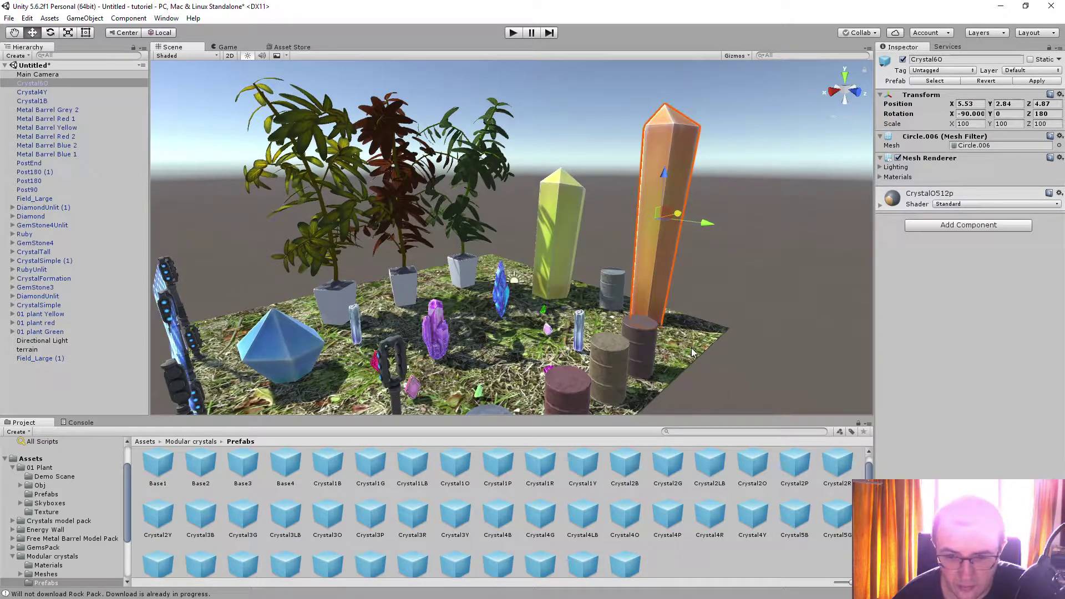
Enlarge the terrain by its corners to a scale of about 28.2 on X and 21.4 on Z
left_click(671, 358)
left_click_drag(355, 177, 355, 278, "alt")
scroll(353, 271, "down", 3)
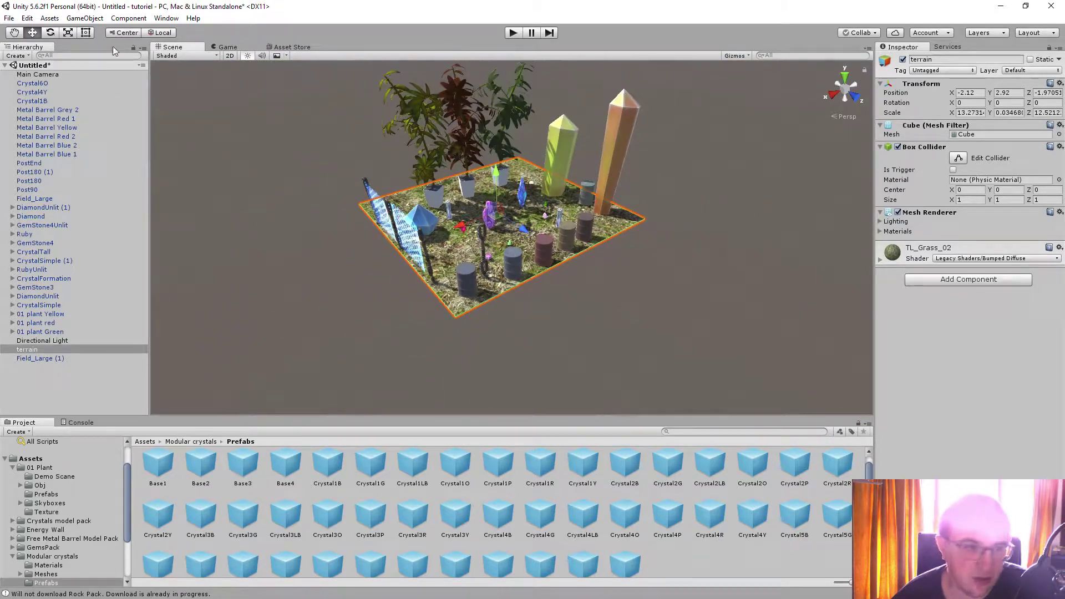
left_click(86, 34)
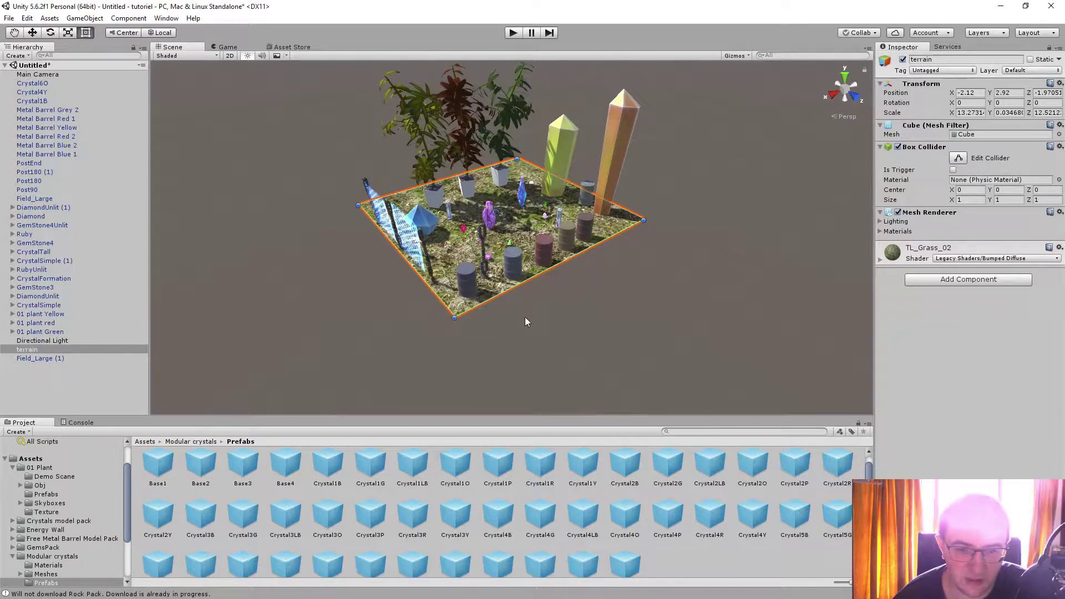
left_click_drag(454, 319, 300, 448)
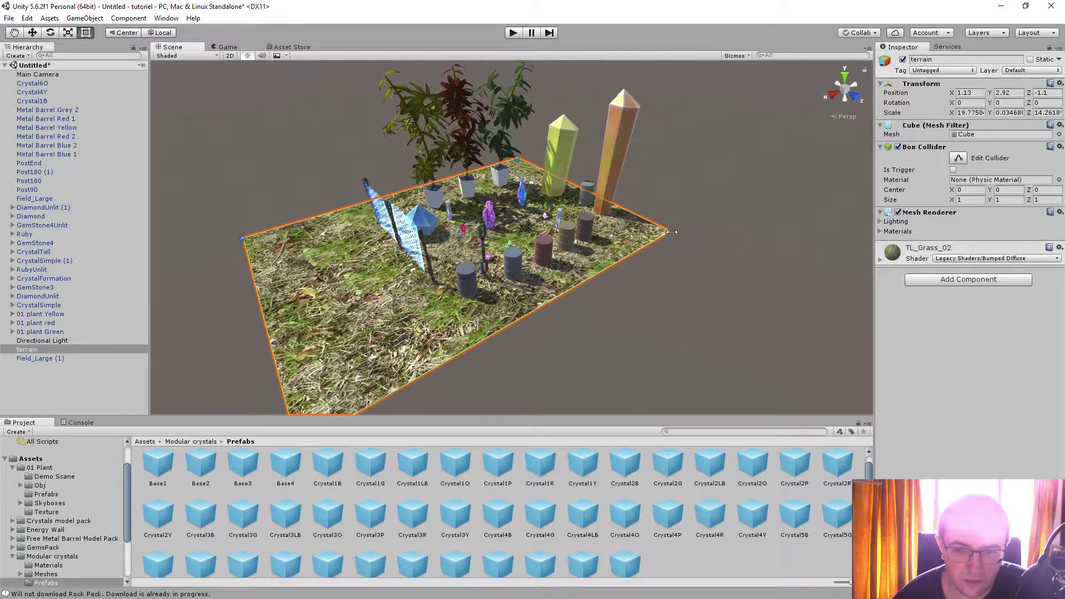
left_click_drag(671, 232, 868, 236)
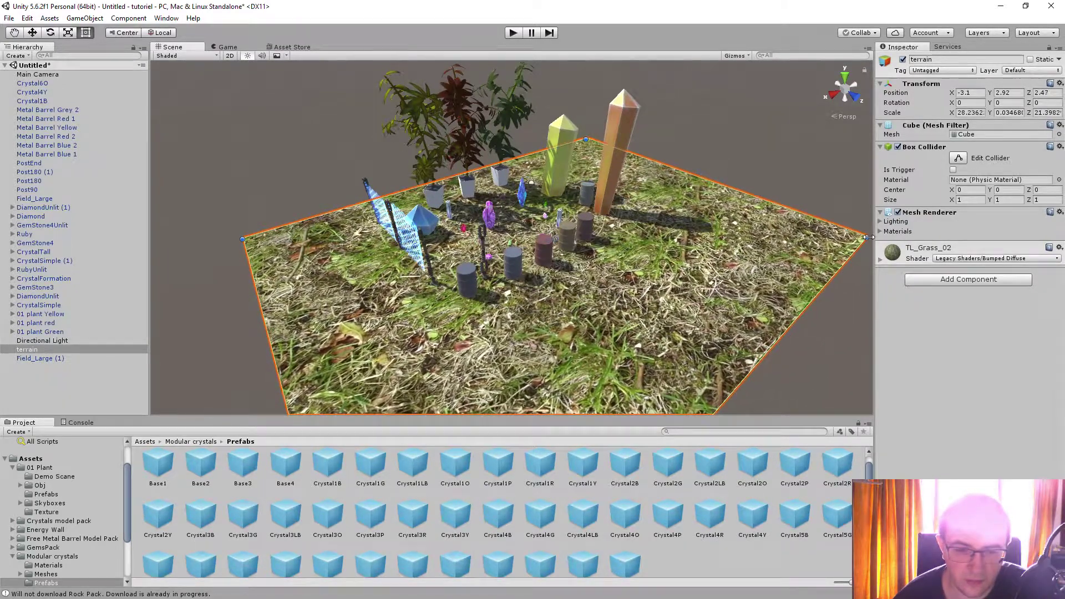
left_click(33, 33)
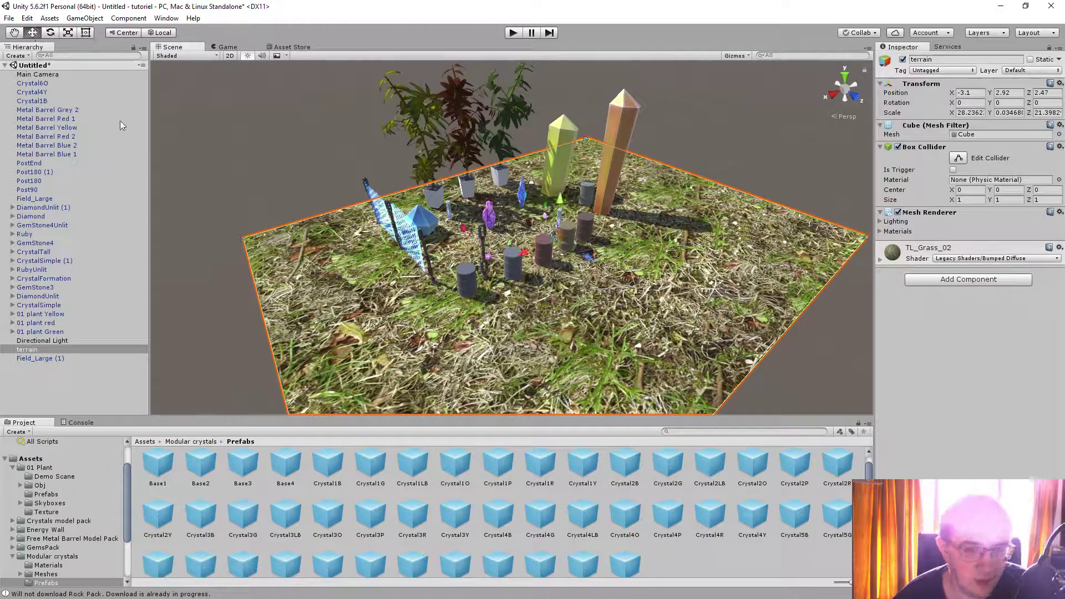
Open the Mobile prefabs folder of the GemsPack in the project assets
left_click(13, 556)
scroll(69, 563, "down", 3)
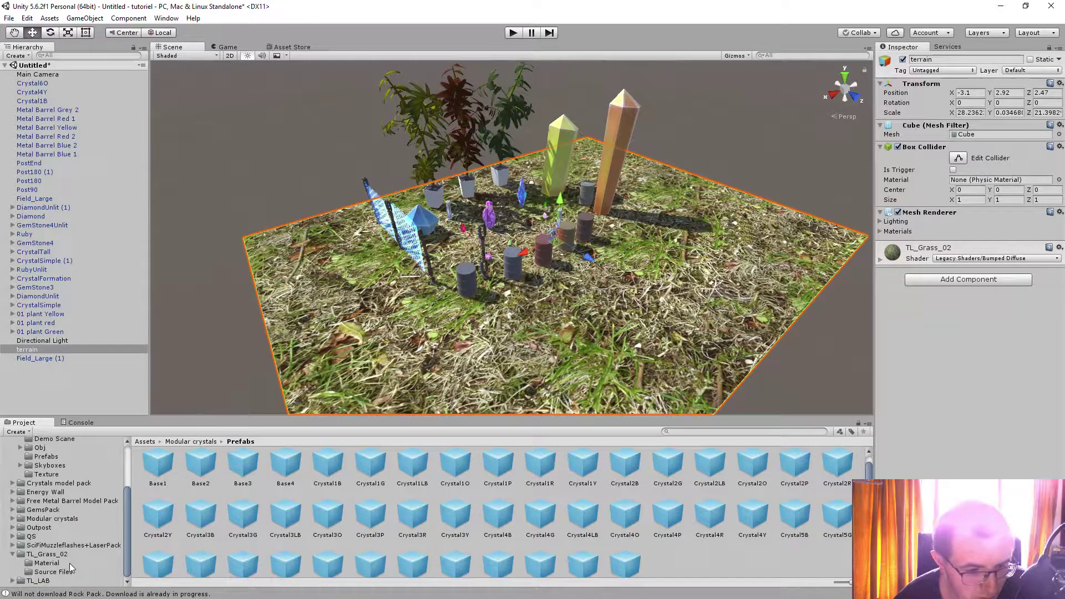
left_click(32, 512)
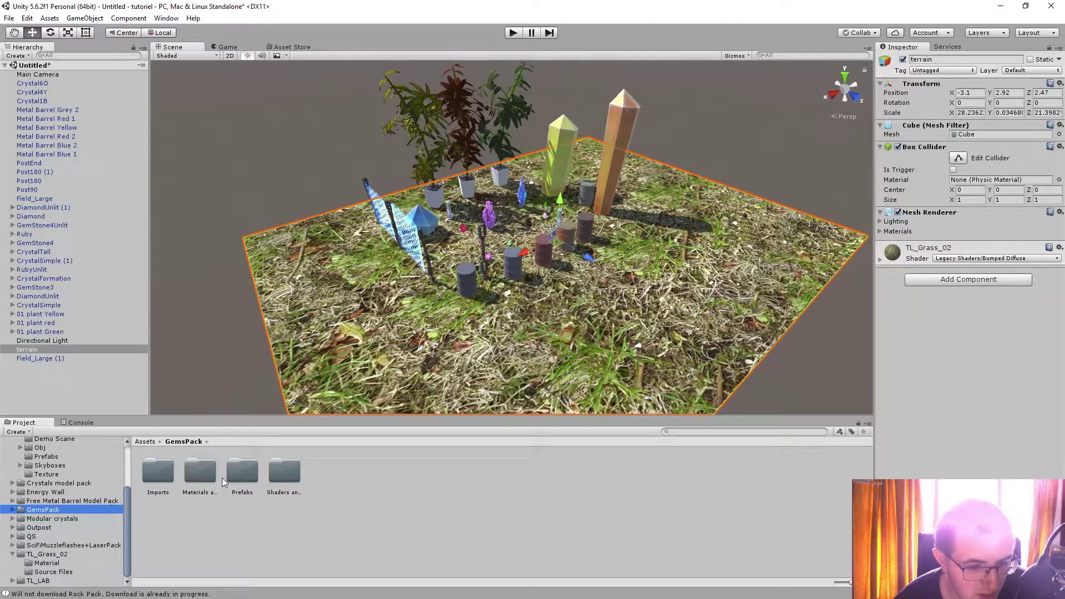
double_click(250, 472)
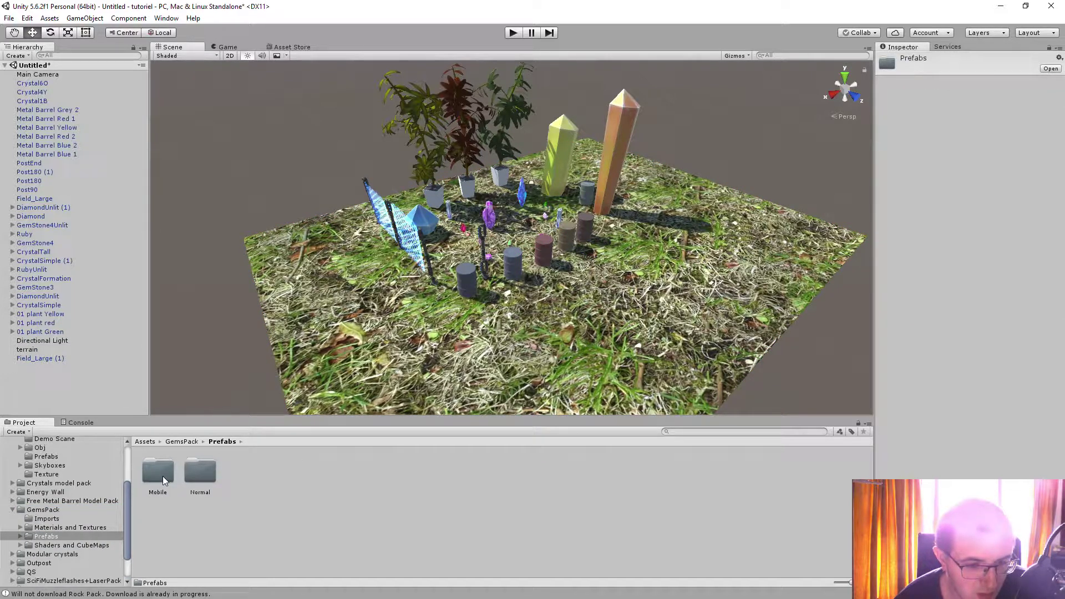
double_click(163, 479)
Place the green Gem_06_06_Mobile prefab from the Gem_06 folder at the terrain's outer corner beyond the barrels
mouse_move(245, 476)
left_mouse_down()
mouse_move(285, 458)
mouse_move(394, 341)
left_mouse_up()
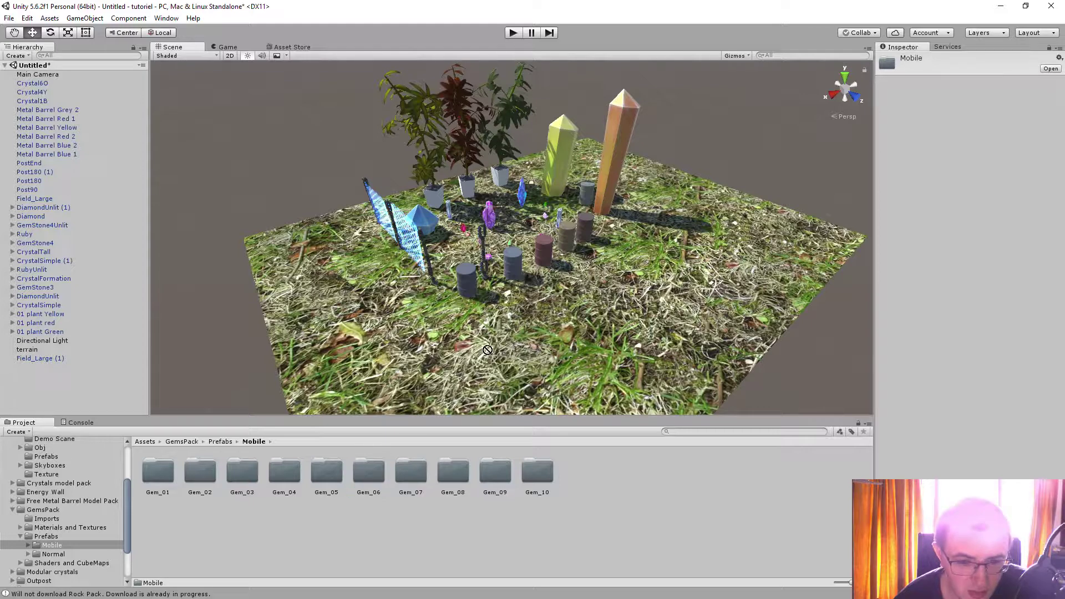
double_click(365, 474)
left_click_drag(368, 471, 757, 266)
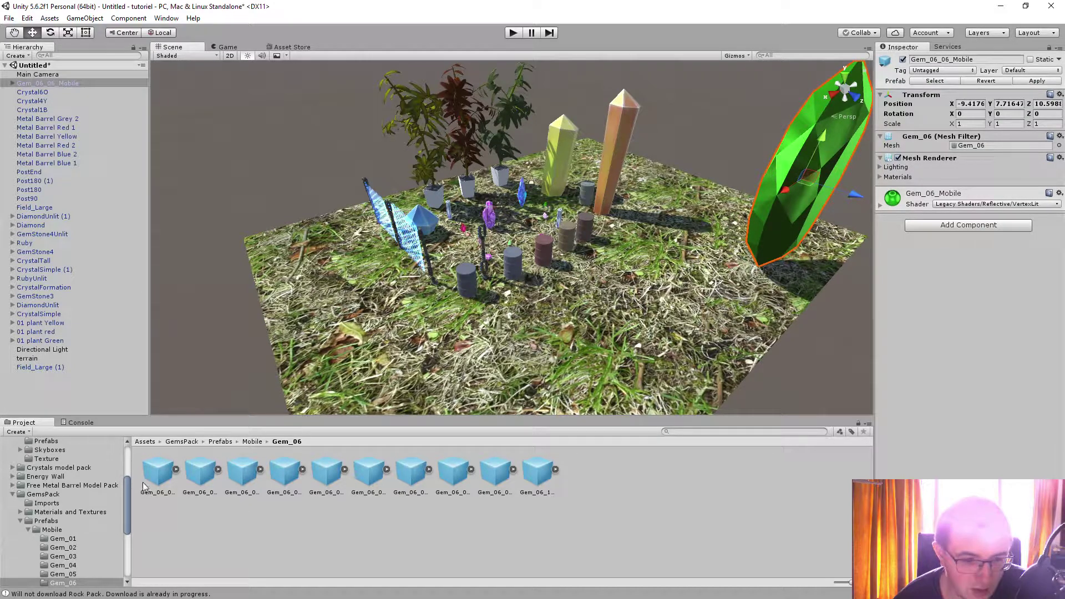
left_click_drag(158, 472, 304, 325)
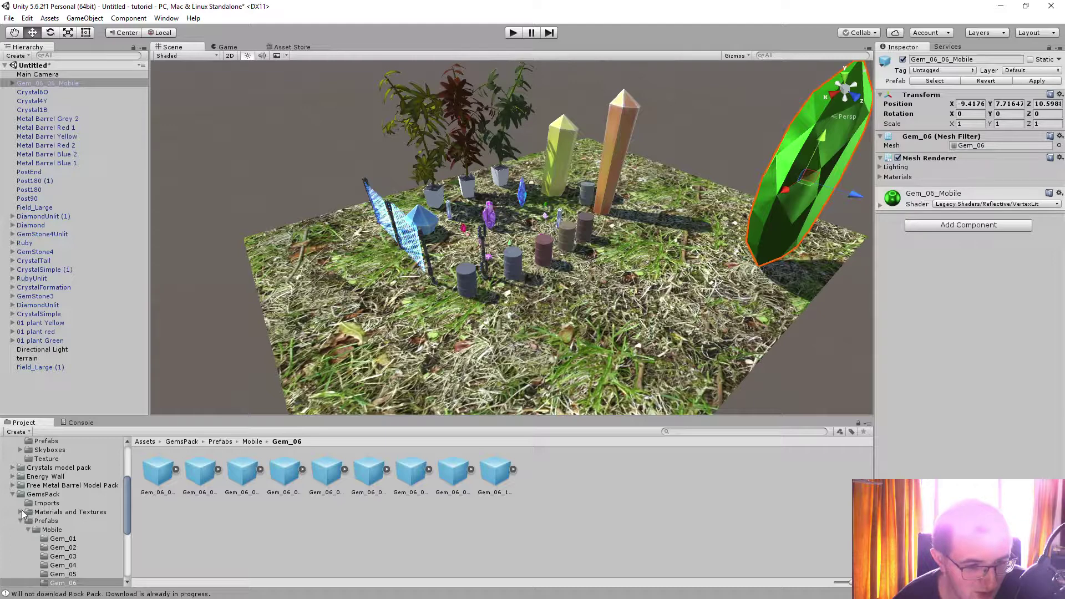
Place the Crystal1O prefab from the Modular crystals pack at the terrain corner beyond the energy wall
left_click(12, 494)
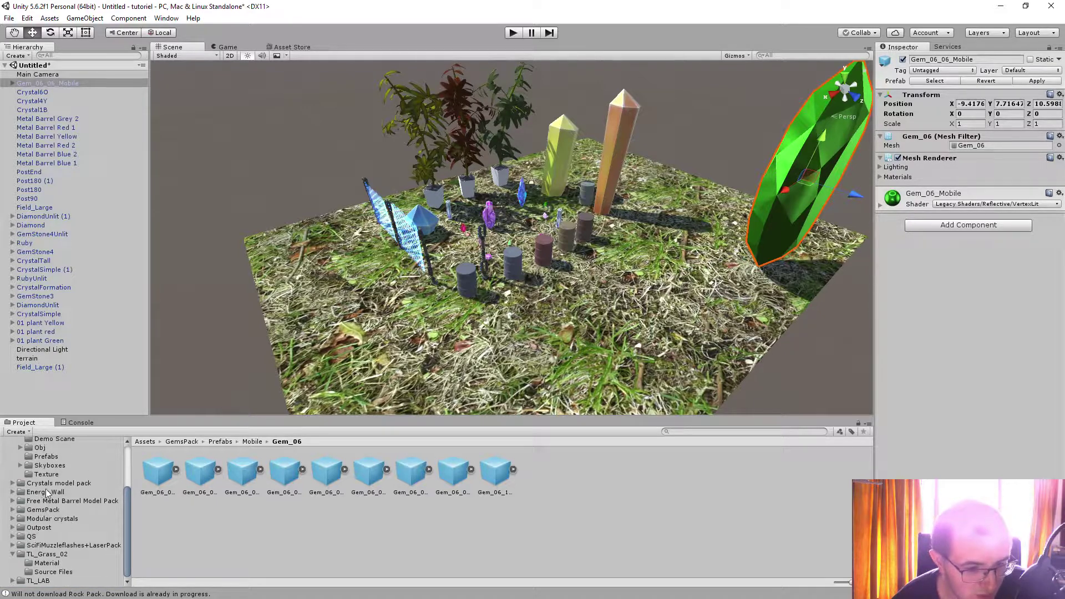
left_click(45, 520)
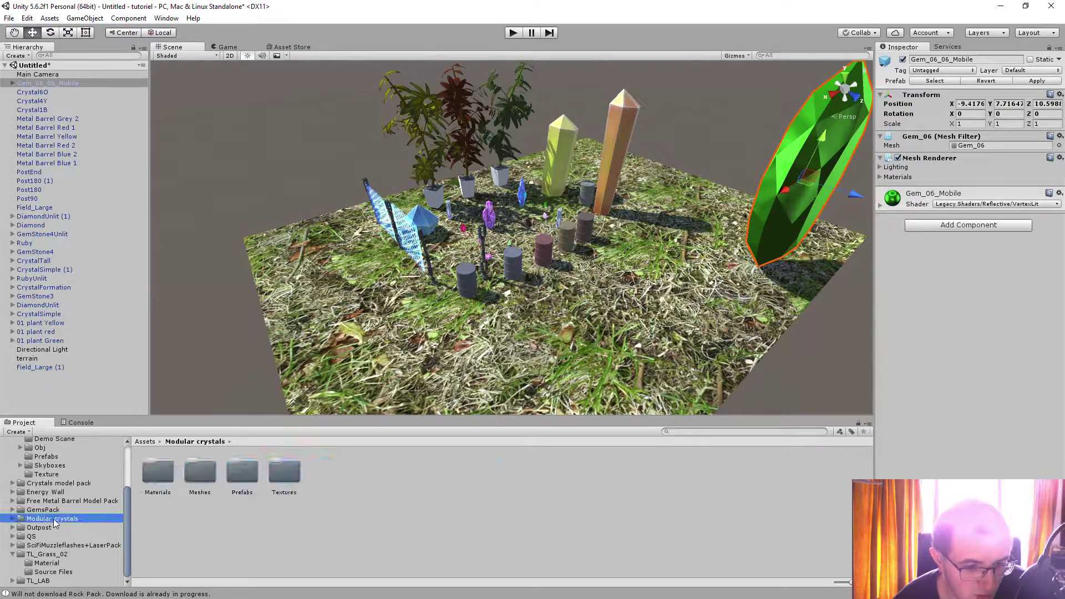
double_click(239, 475)
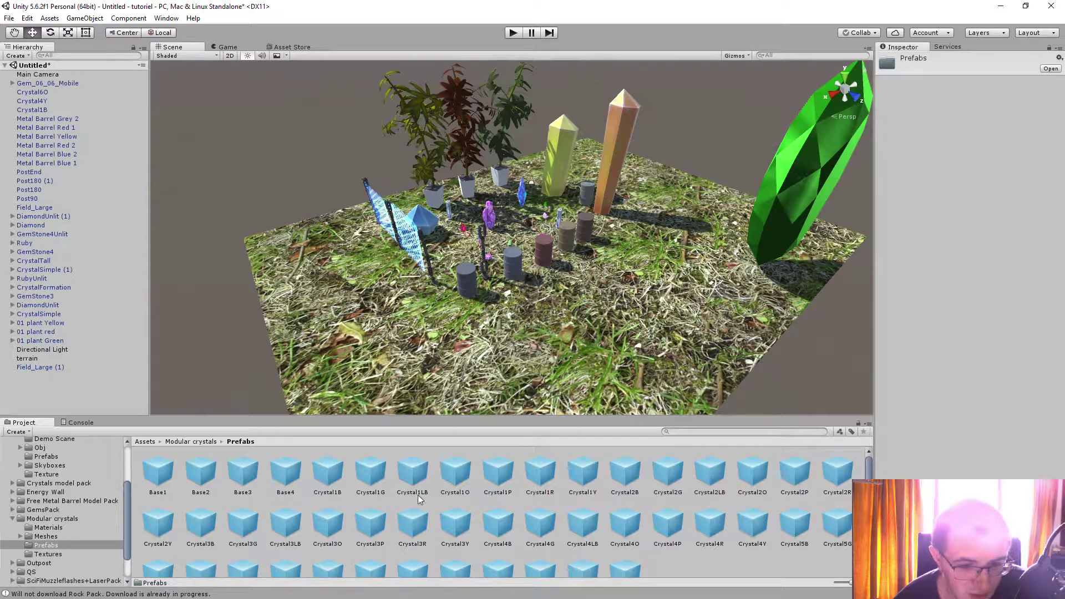
left_click_drag(459, 474, 328, 269)
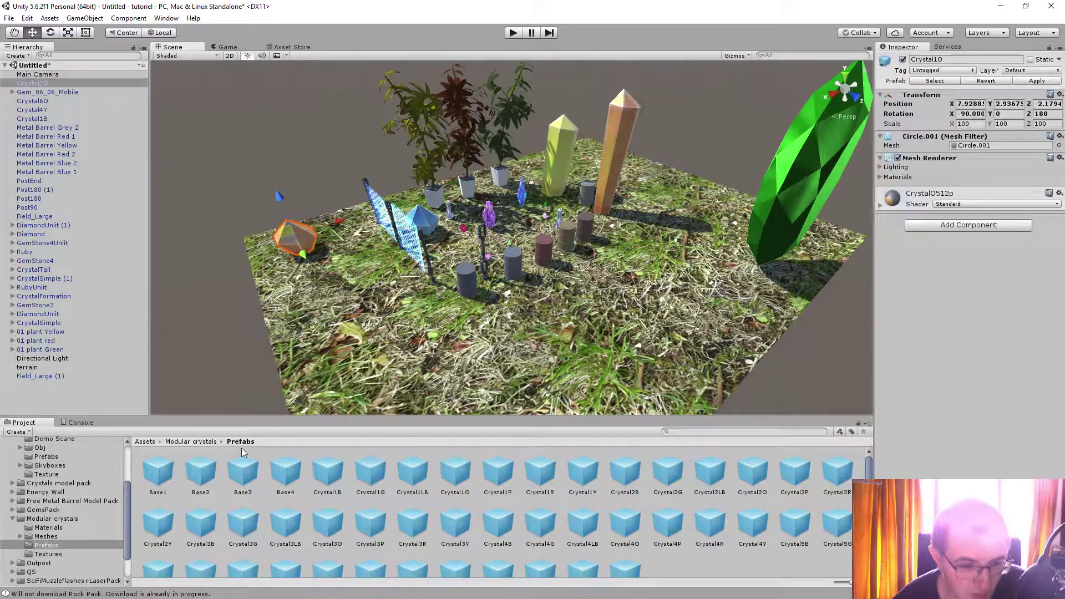
Collapse the Modular crystals folder and examine the contents of the Outpost folder
left_click(12, 518)
left_click(12, 554)
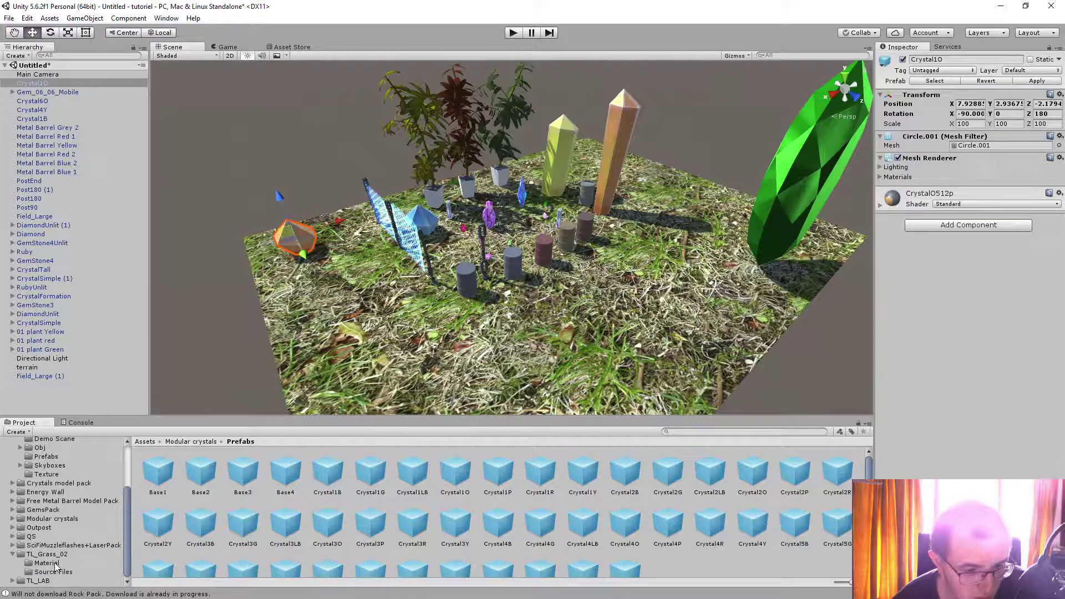
left_click(12, 528)
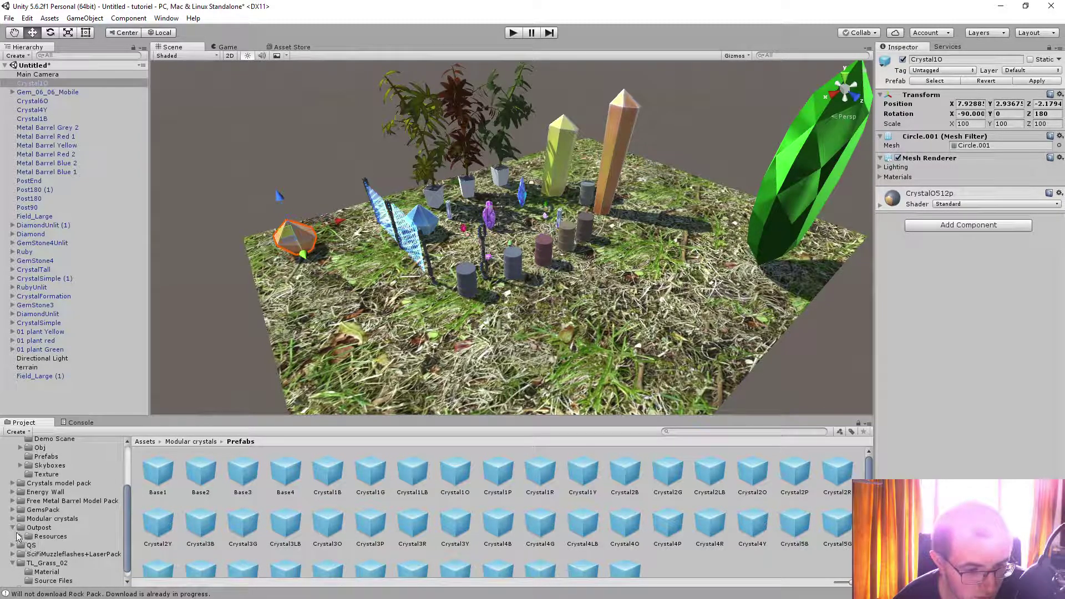
left_click(19, 528)
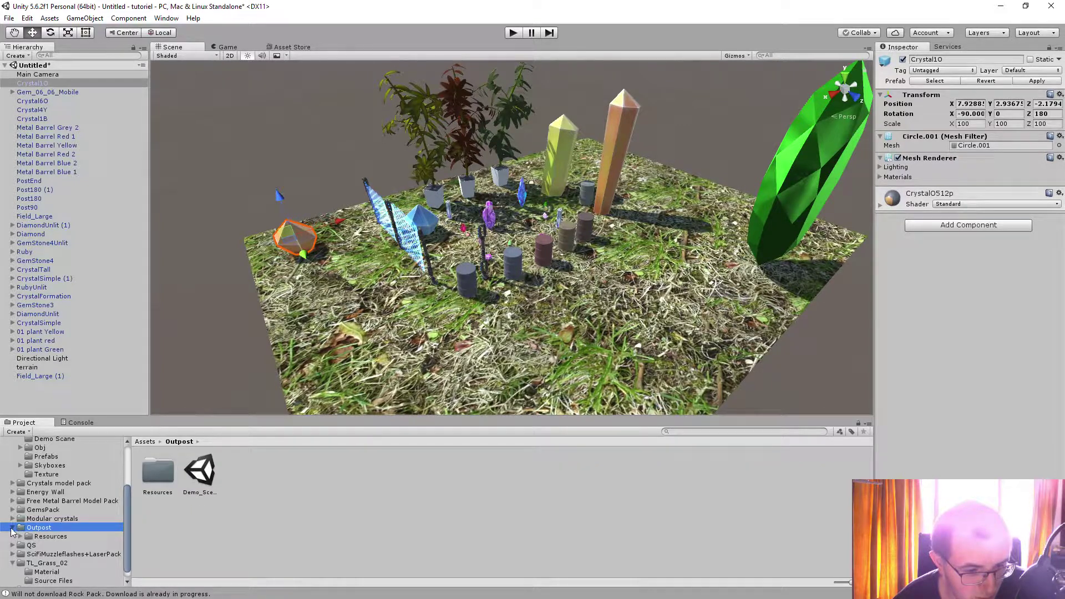
left_click(13, 528)
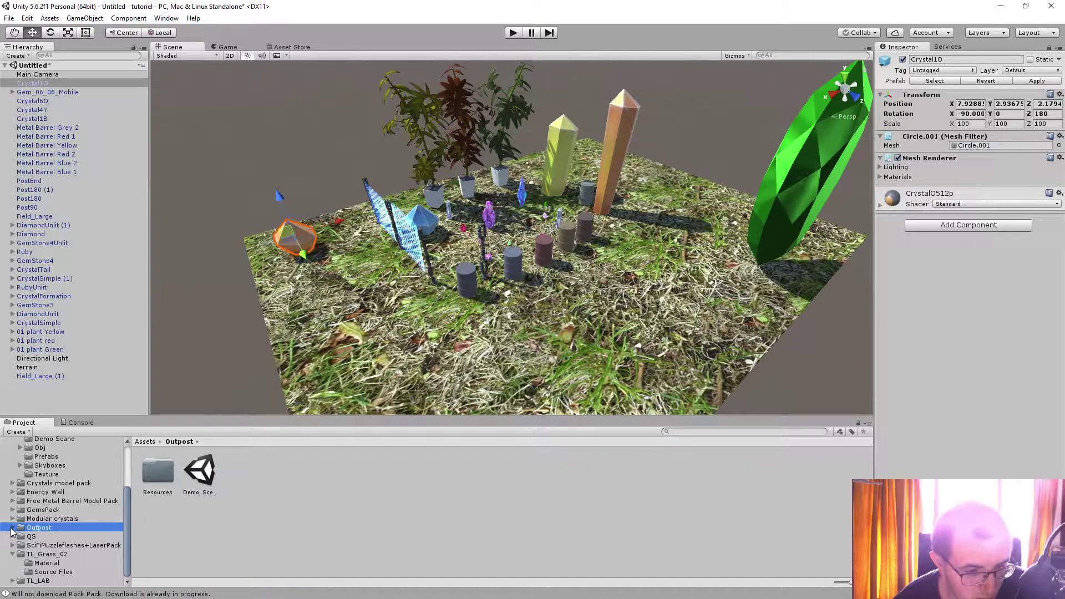
Open the Laser prefabs folder of the SciFiMuzzleflashes+LaserPack
left_click(65, 545)
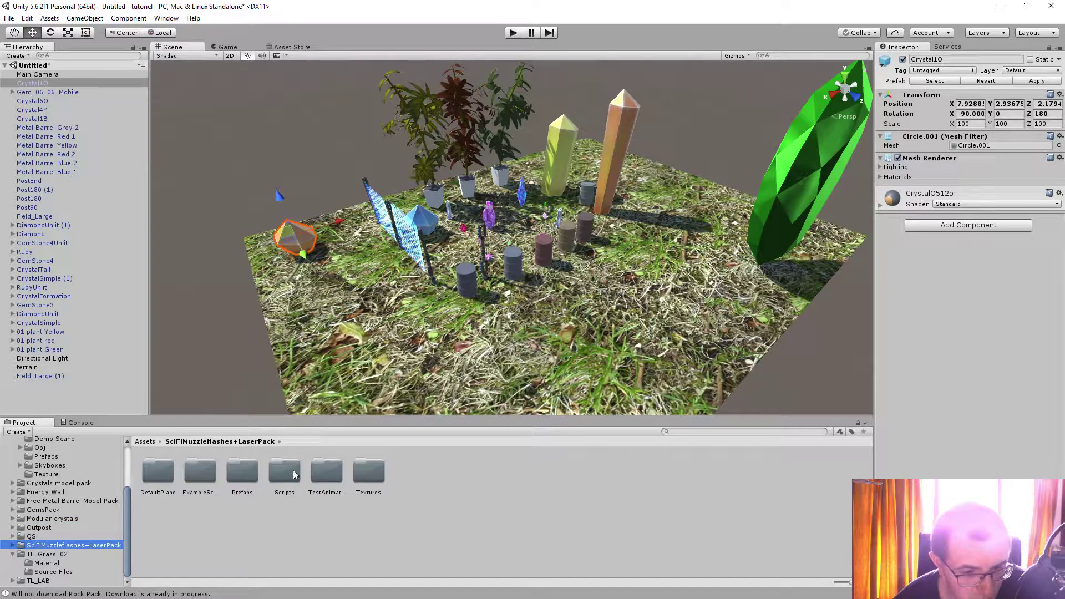
double_click(236, 474)
double_click(160, 471)
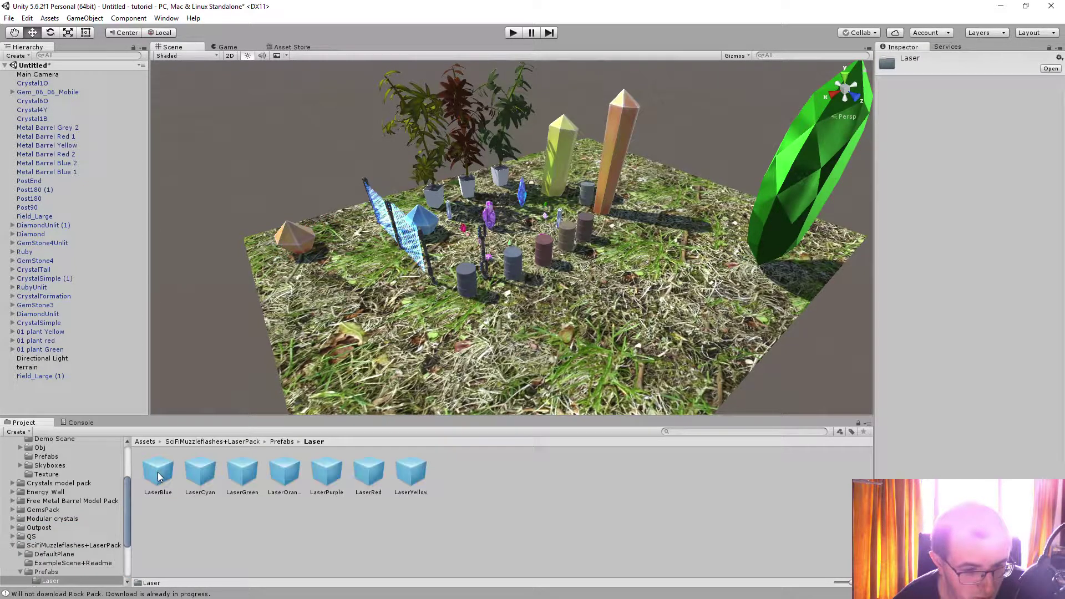
Place the LaserBlue prefab on the open grass in front of the energy wall and raise it to about 6.4 on Y
left_click_drag(160, 474, 357, 362)
right_click_drag(399, 400, 491, 465)
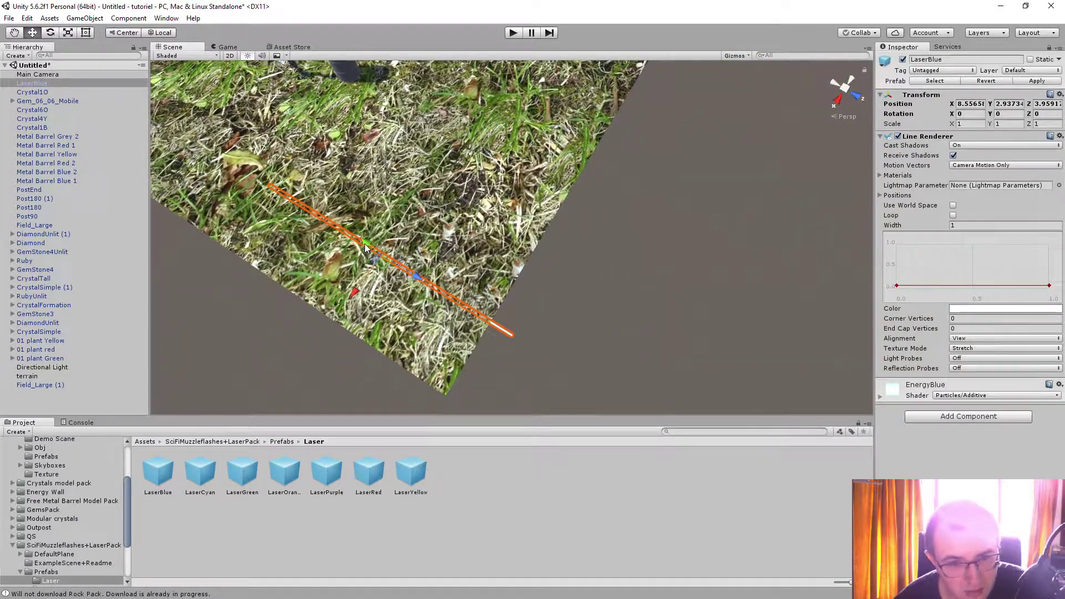
left_click_drag(365, 248, 415, 206)
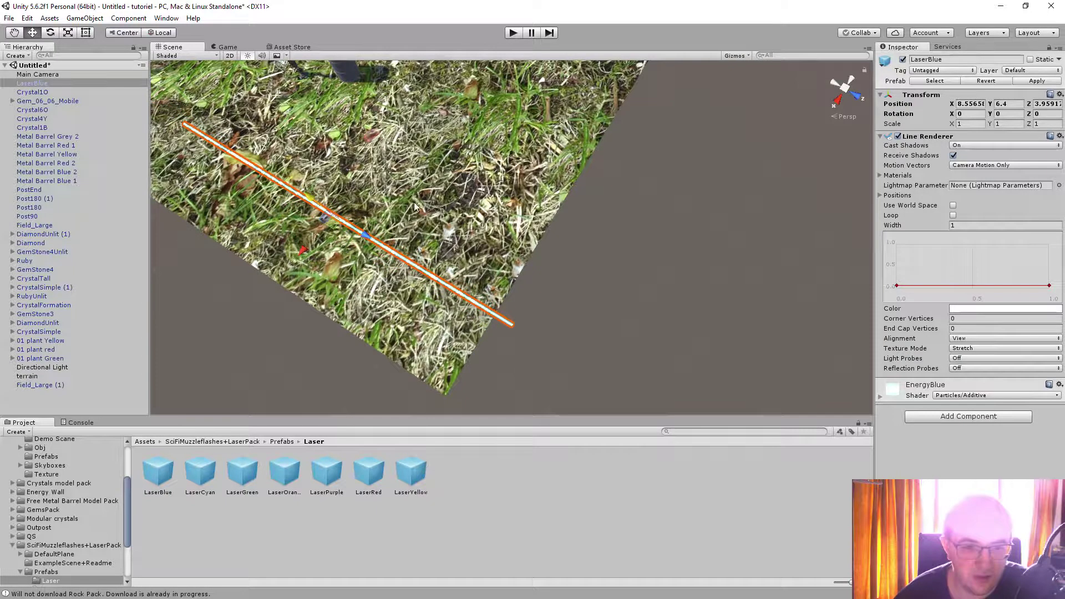
right_click_drag(415, 206, 118, 227)
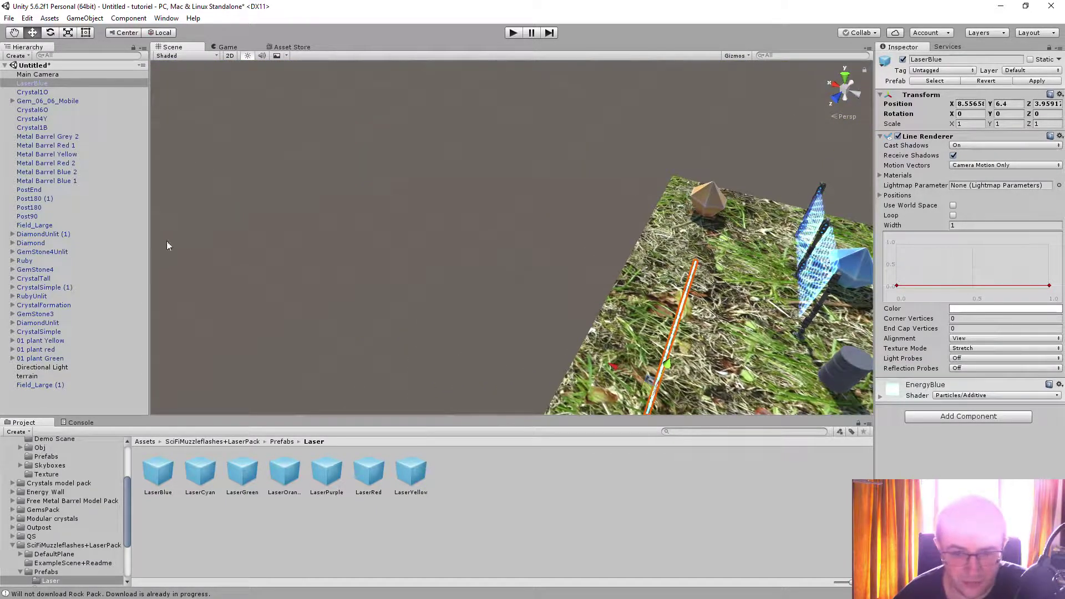
right_click_drag(402, 350, 460, 211)
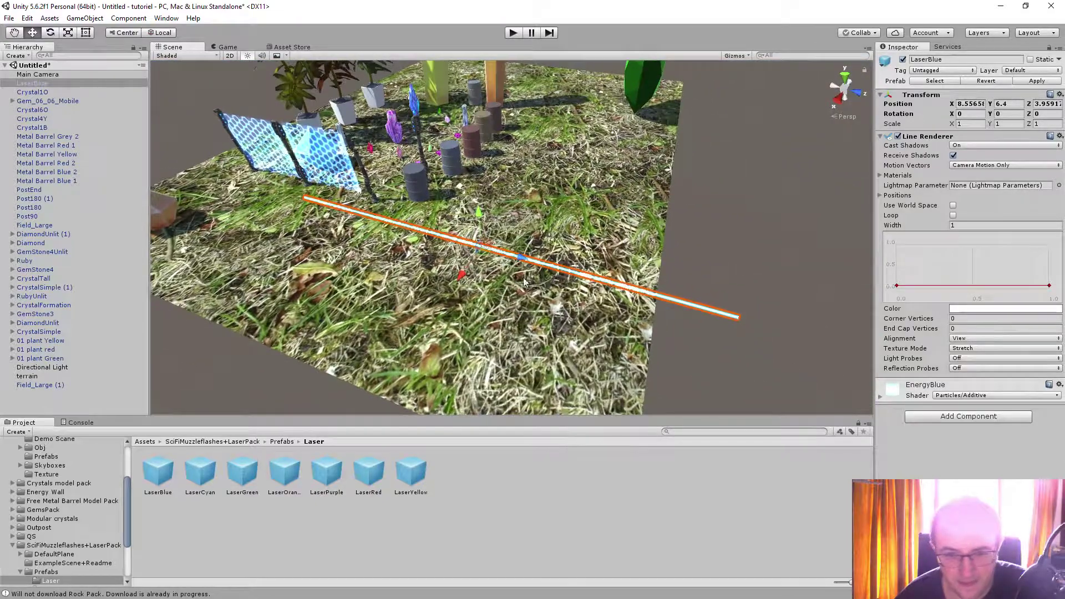
Raise the blue laser further so it runs high above the grass in front of the energy wall
left_click_drag(478, 213, 643, 191)
left_click(734, 235)
right_click_drag(730, 237, 649, 221)
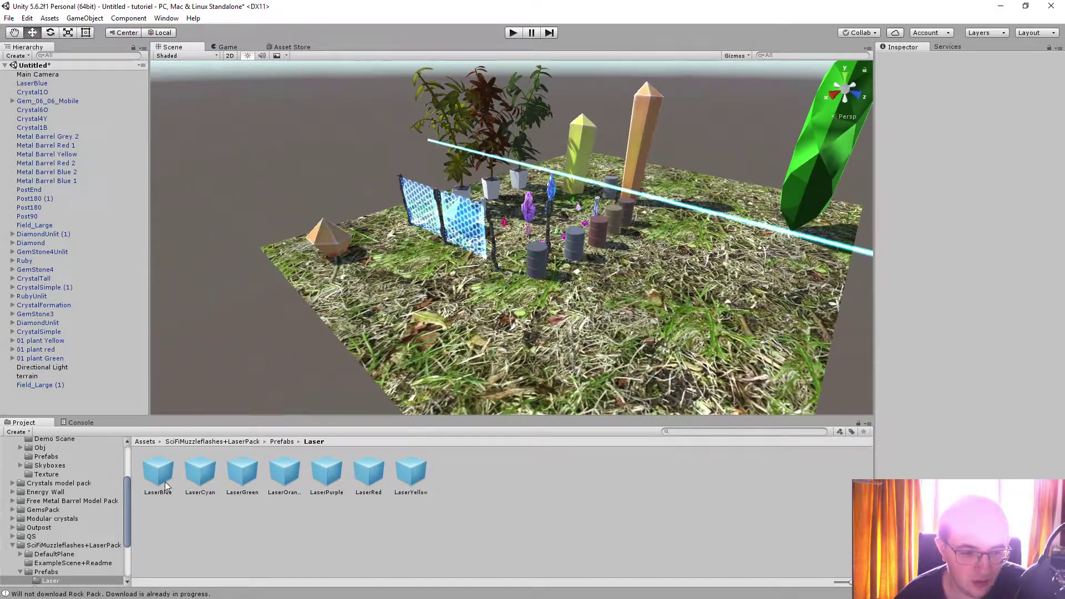
Place the LaserCyan prefab on the grass in front of the energy wall and raise it to about 9.48 on Y
left_click_drag(200, 472, 350, 406)
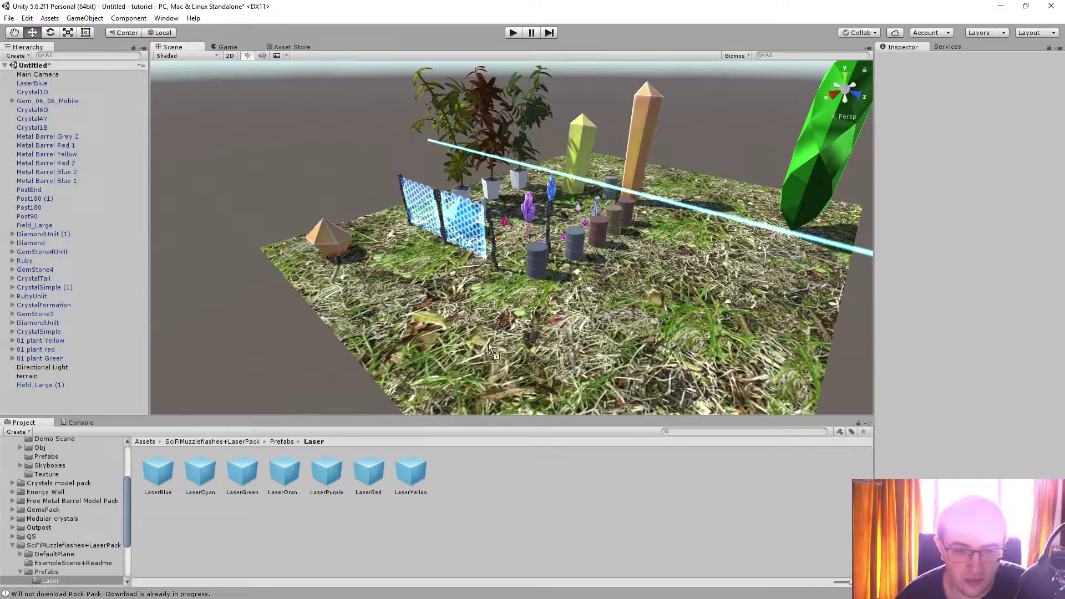
left_click_drag(488, 343, 502, 340)
right_click_drag(622, 368, 689, 406)
left_click_drag(530, 285, 534, 155)
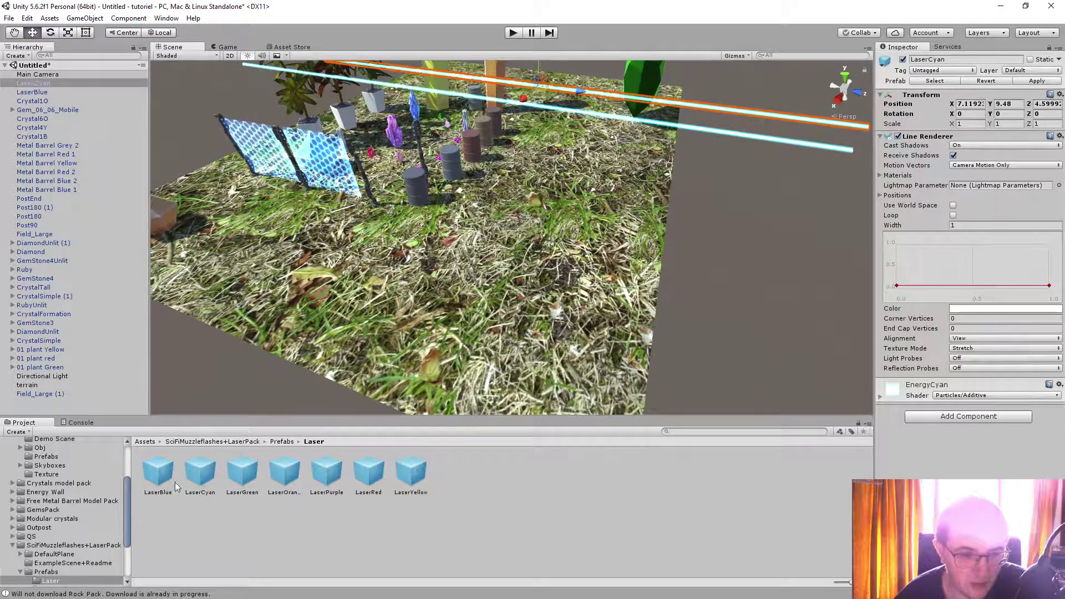
Place a second LaserBlue prefab on the open grass and raise it to the level of the other lasers
left_click(155, 475)
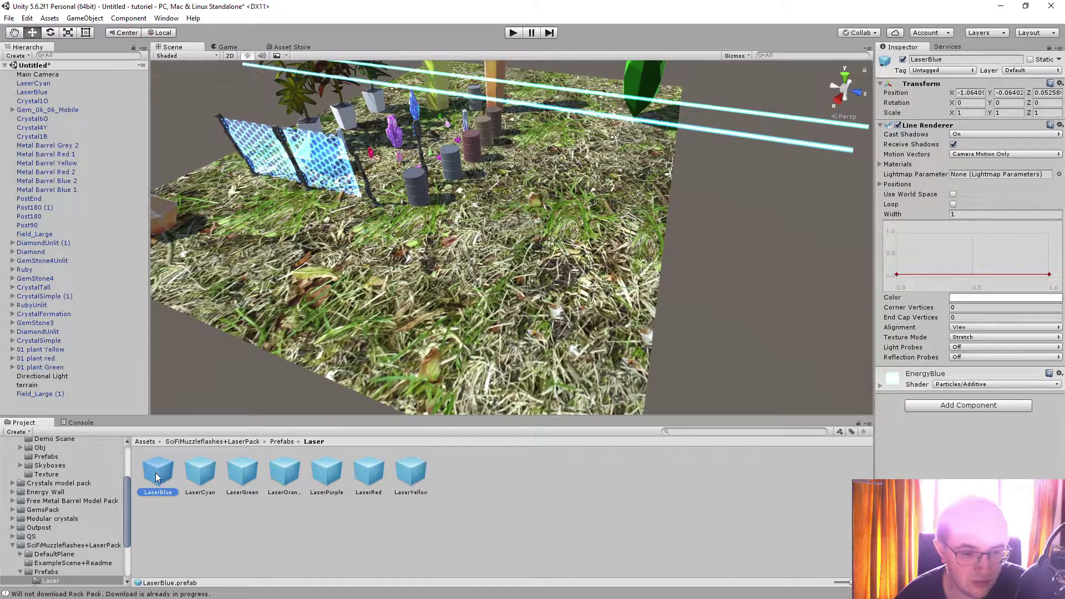
left_click_drag(156, 477, 501, 266)
left_click_drag(661, 279, 613, 139)
left_click(725, 253)
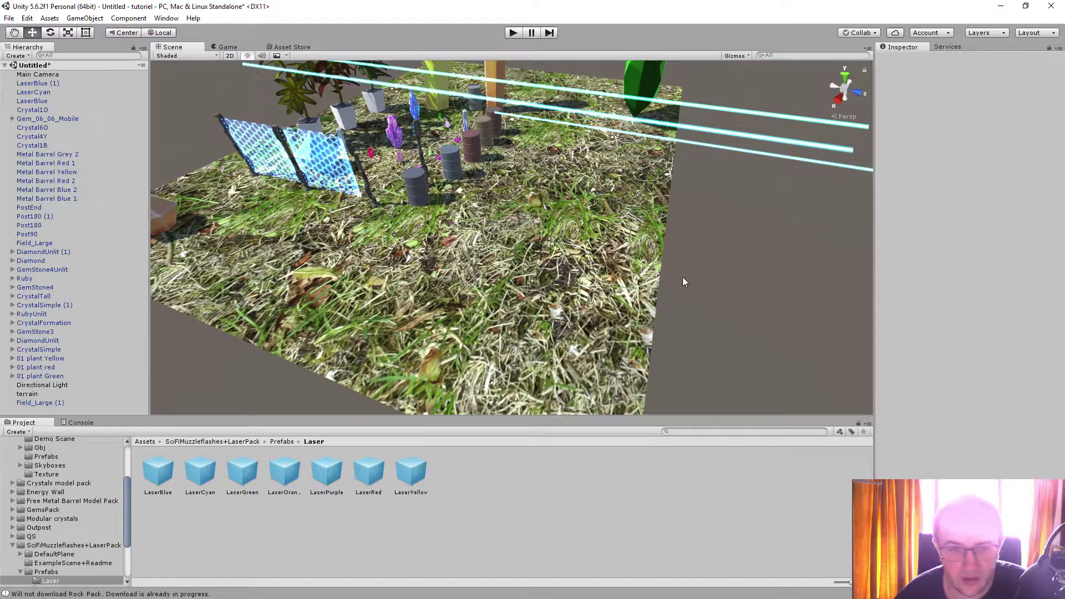
Add the LaserGreen and LaserPurple prefabs near the other lasers, raised to about 7.78 and 6.89 on Y
left_click_drag(299, 386, 682, 122)
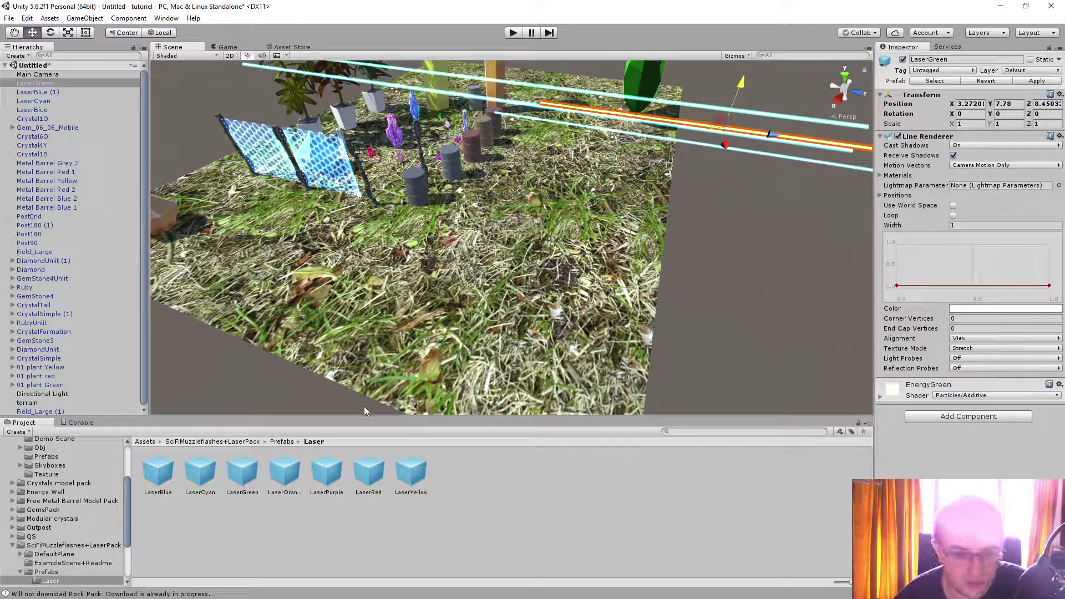
left_click_drag(326, 471, 739, 80)
left_click_drag(739, 205, 761, 246, "alt")
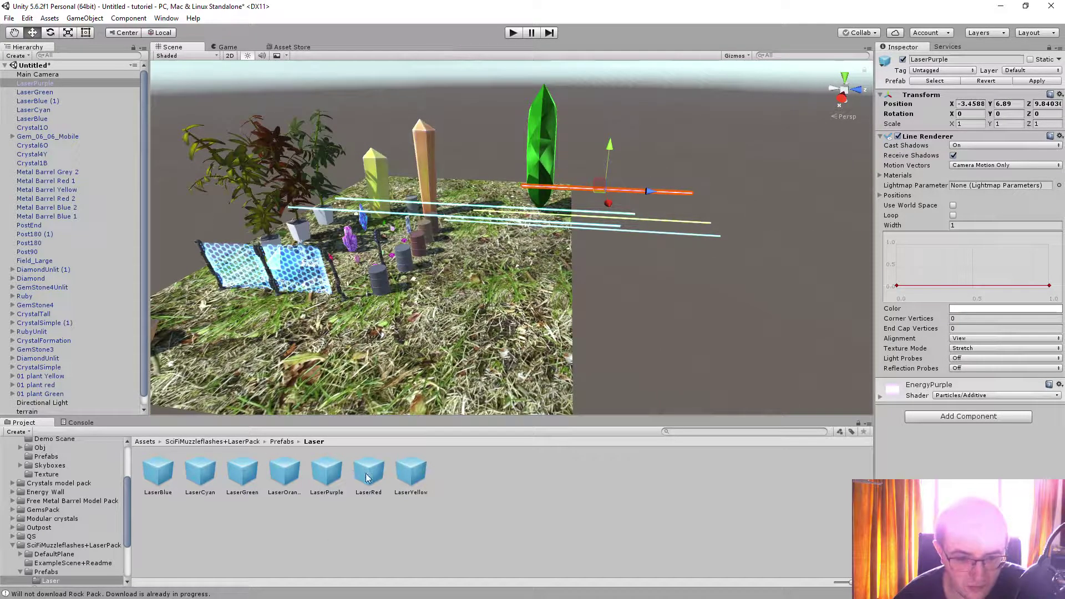
Add the LaserRed and LaserYellow prefabs beyond the terrain's edge, raised to about 7.98 and 10.1 on Y
left_click_drag(368, 471, 683, 210)
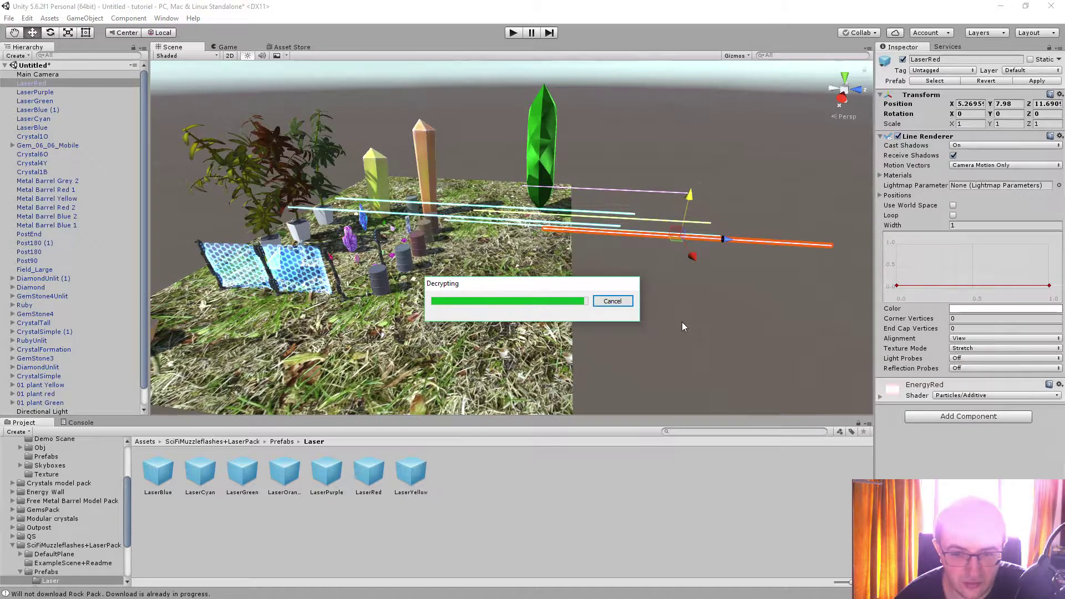
left_click(660, 316)
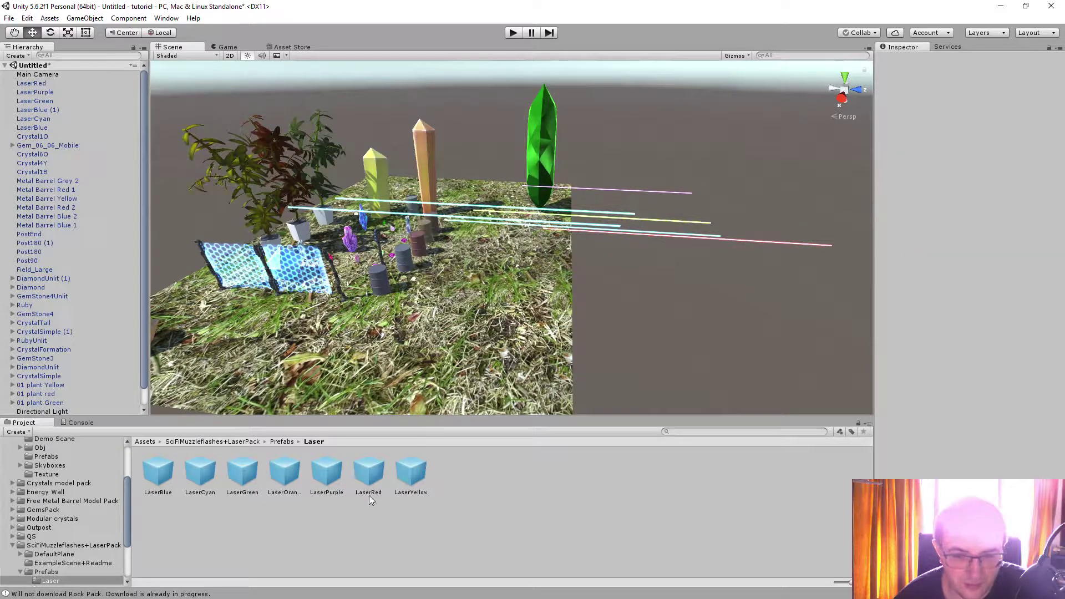
left_click(412, 473)
left_click_drag(412, 473, 649, 314)
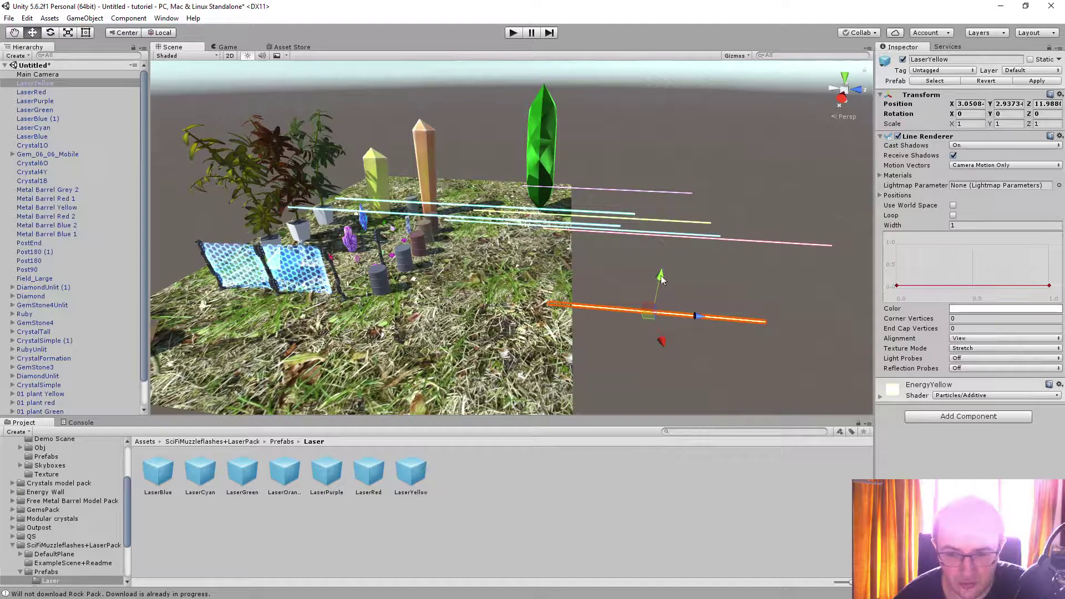
left_click_drag(661, 273, 657, 154)
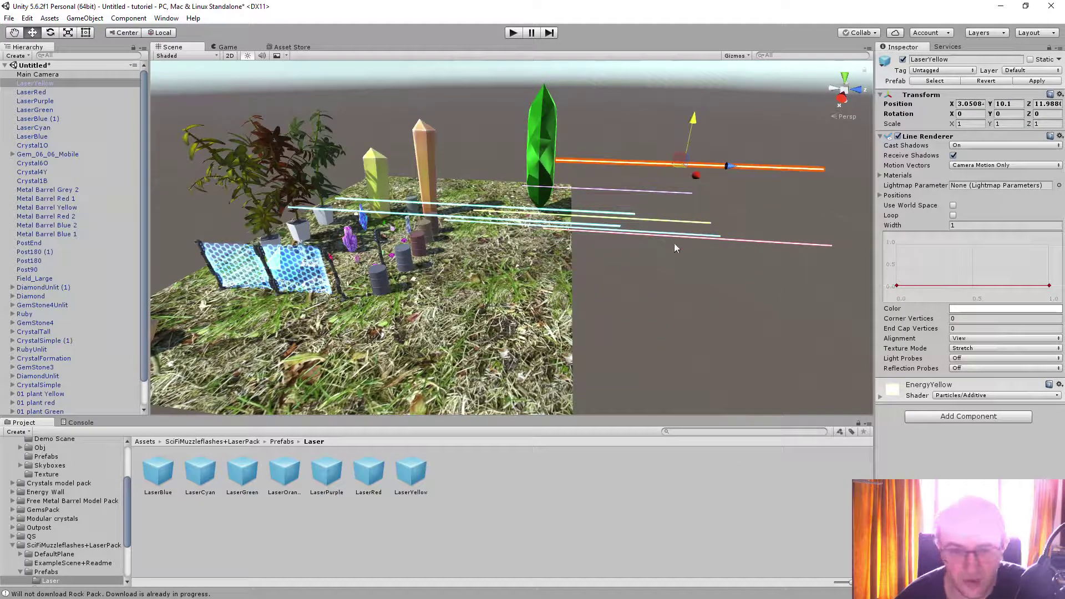
left_click(652, 270)
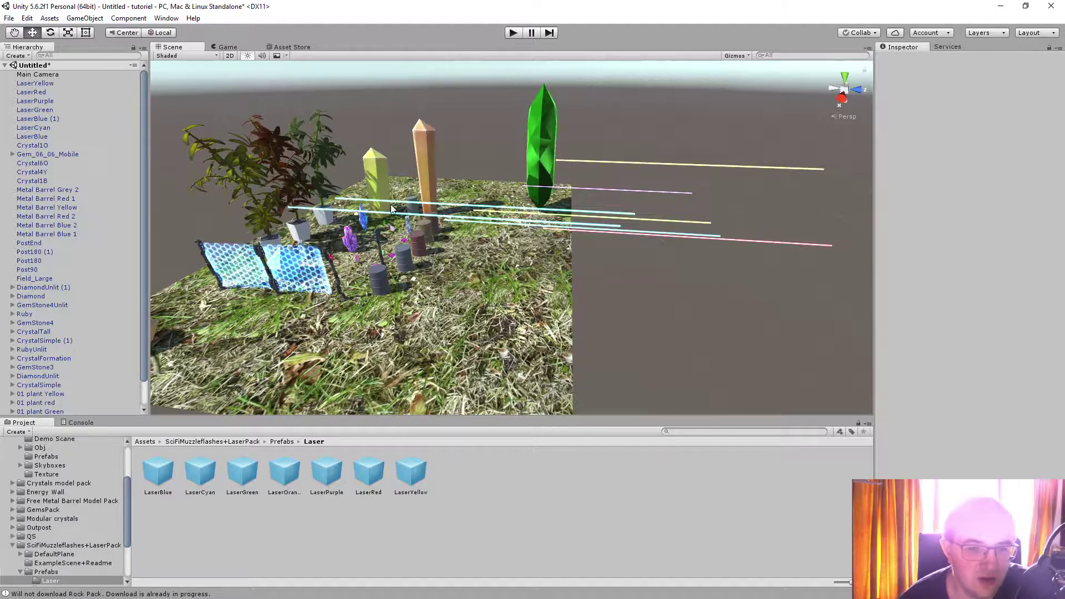
Try to run the decorated scene in play mode
left_click_drag(711, 327, 637, 322, "alt")
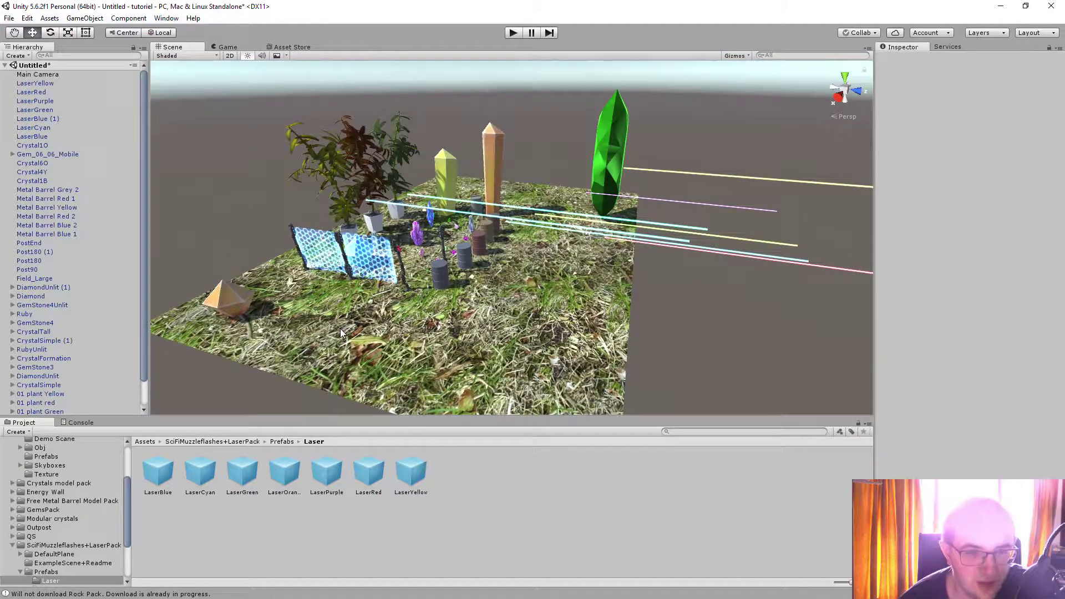
left_click(511, 32)
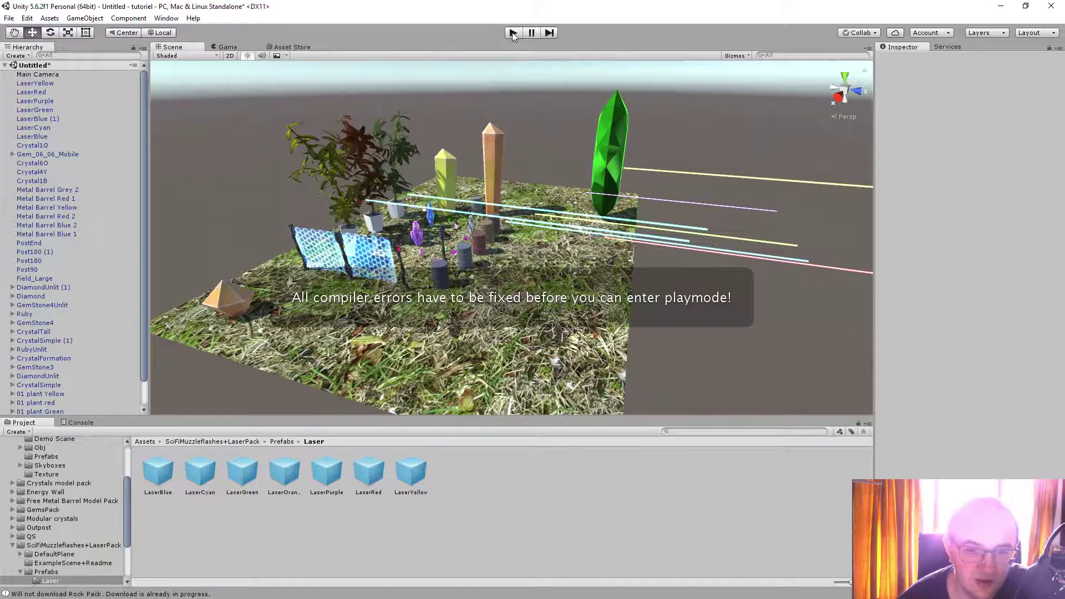